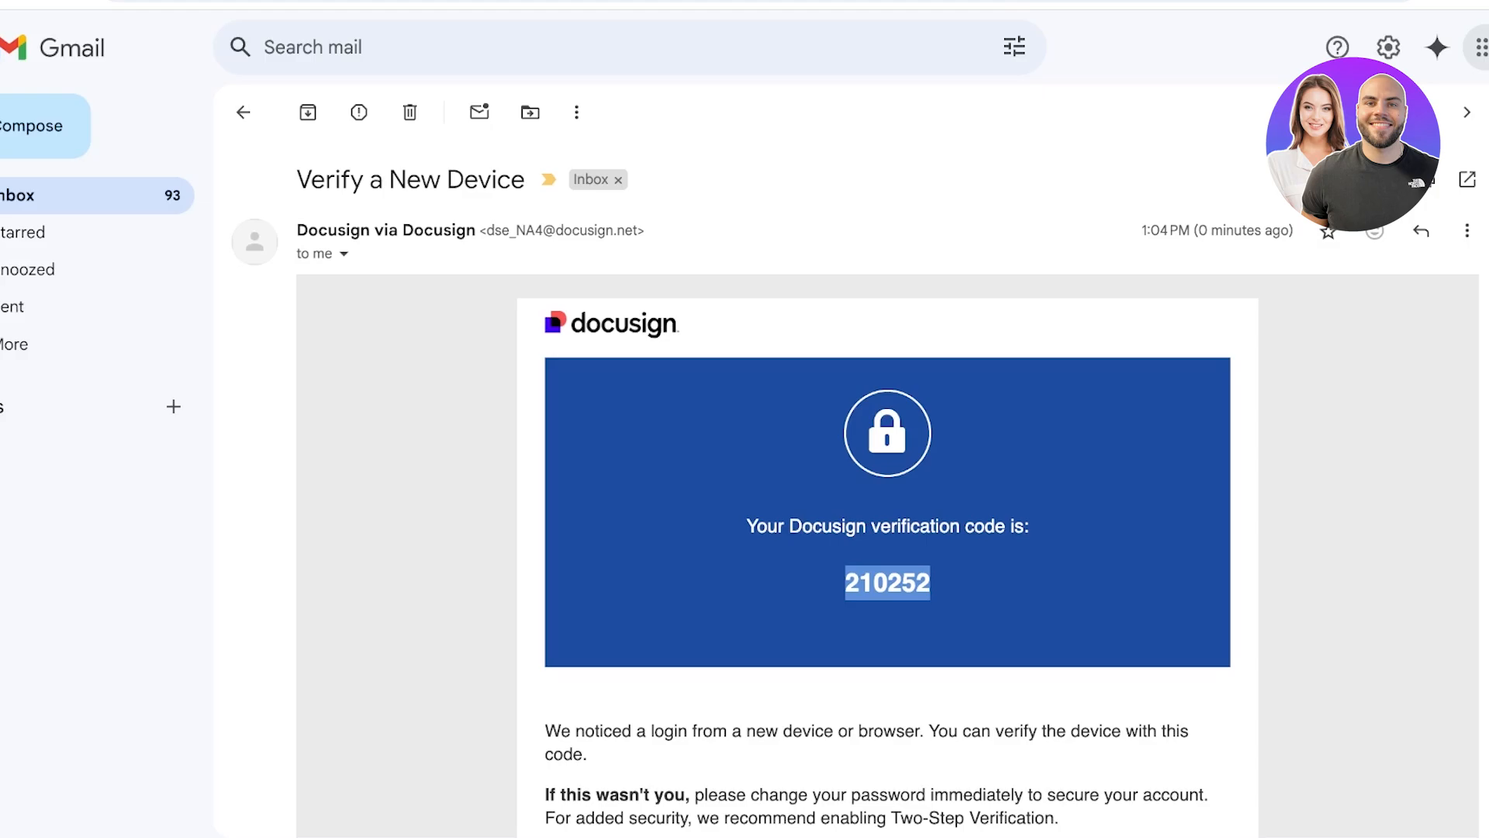
- Switch to the other Gmail account and select the code in the Verify a New Device email
click(1464, 47)
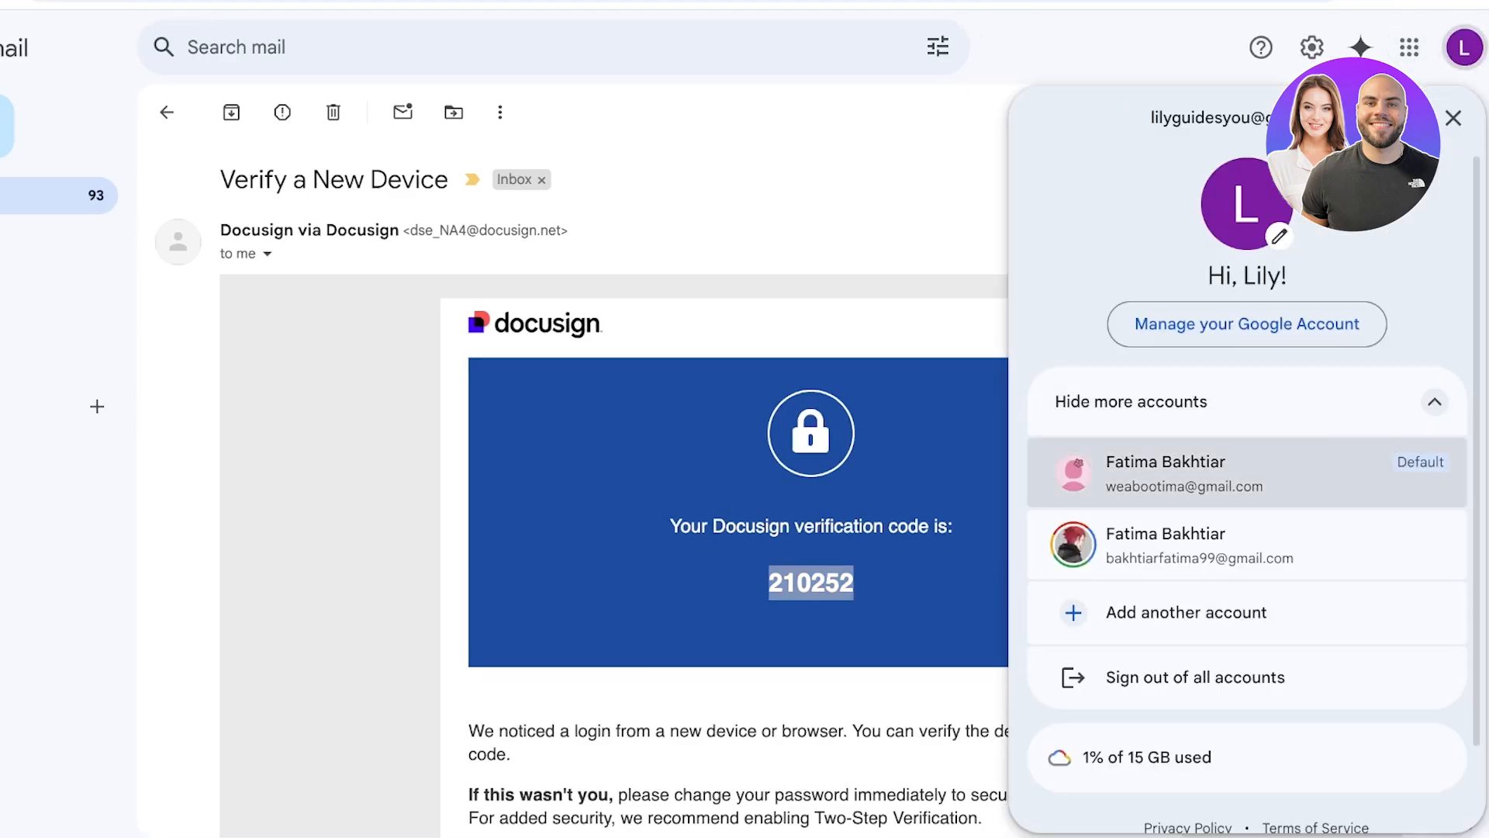
click(1185, 473)
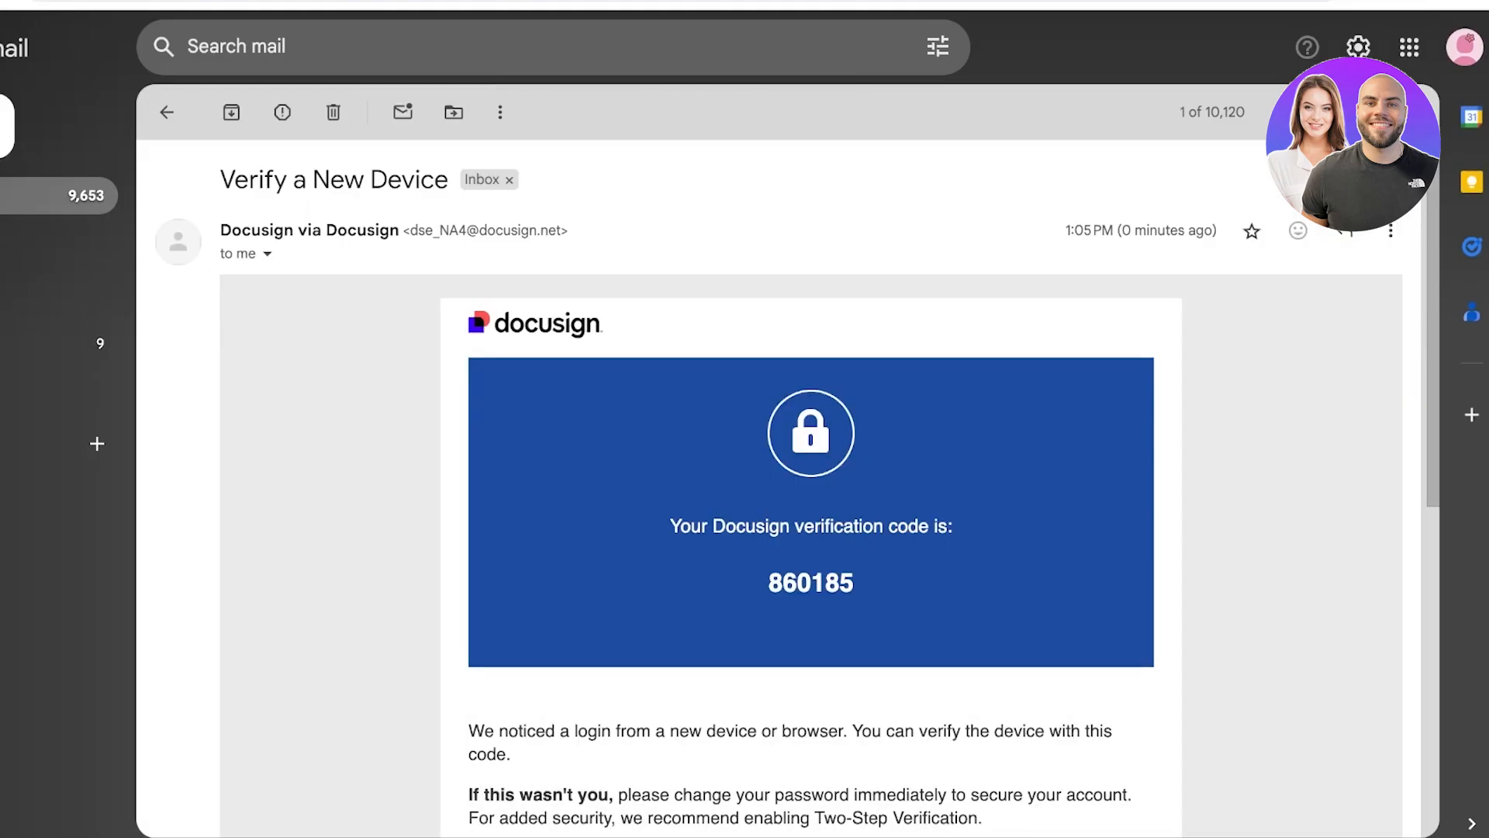
double_click(811, 582)
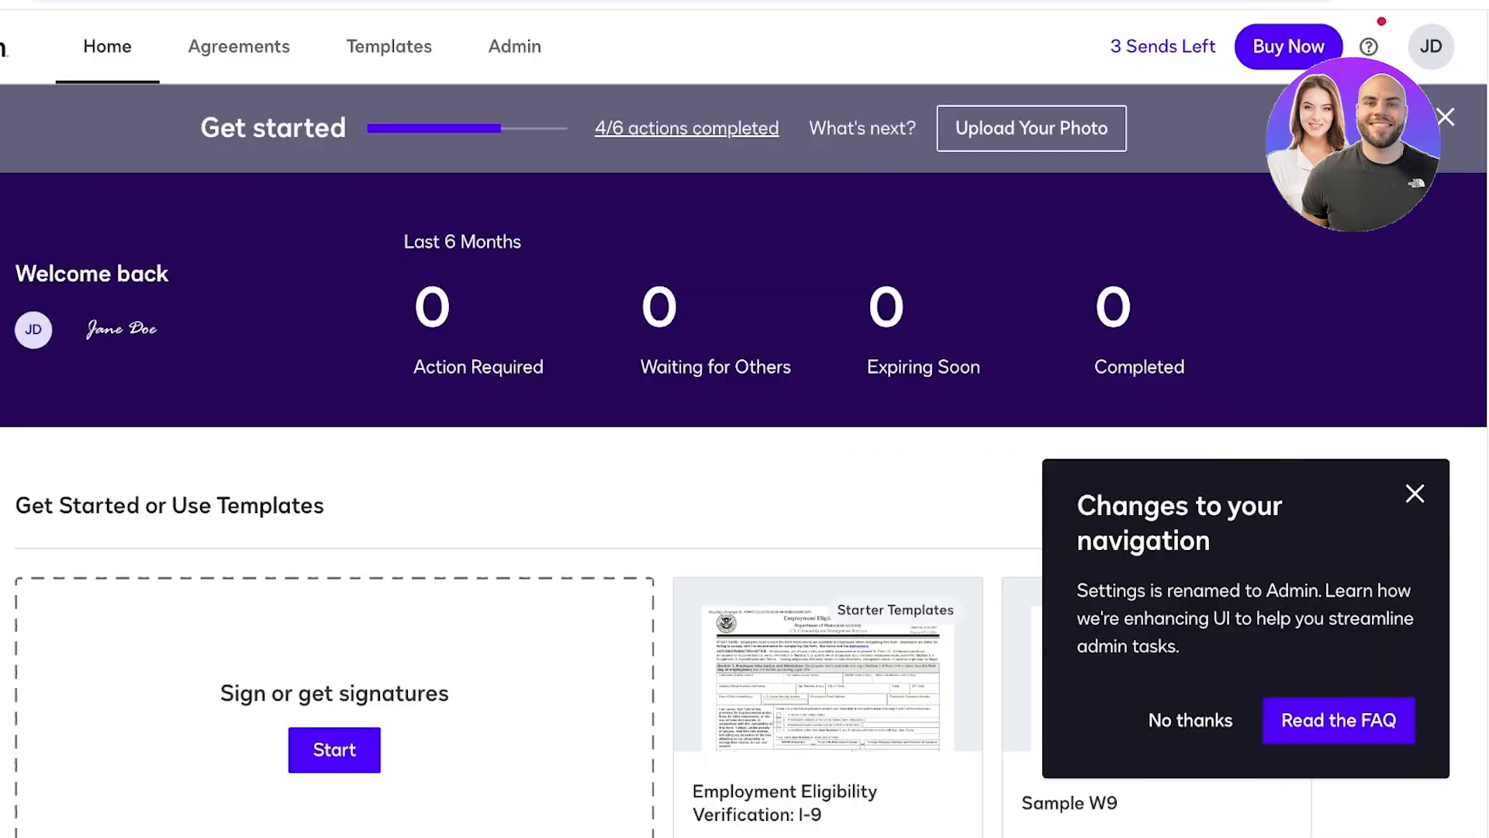
- Dismiss the navigation notice, Get started banner and survey, and start creating the signature
click(1415, 493)
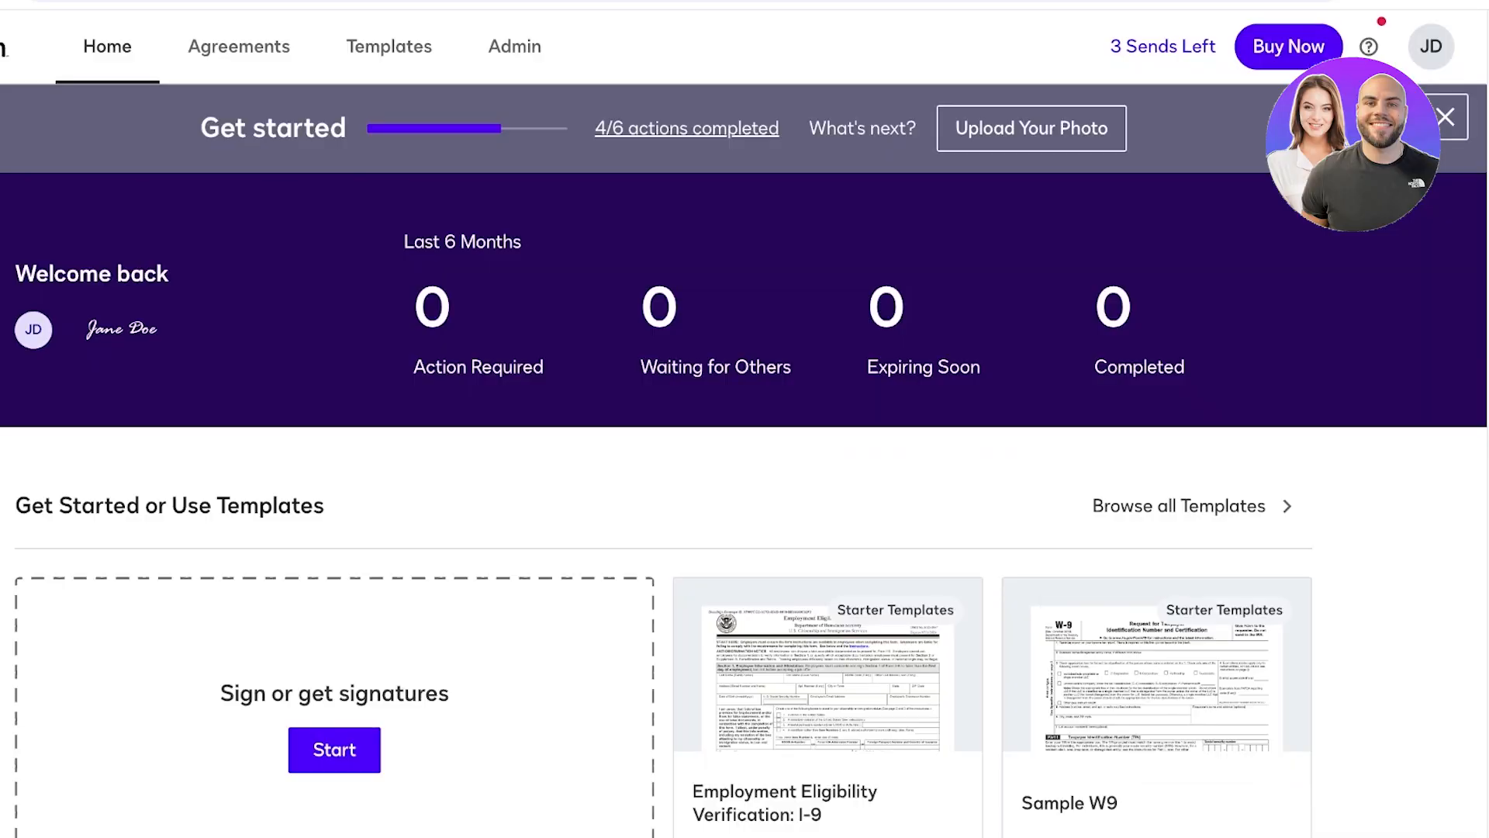
click(1445, 116)
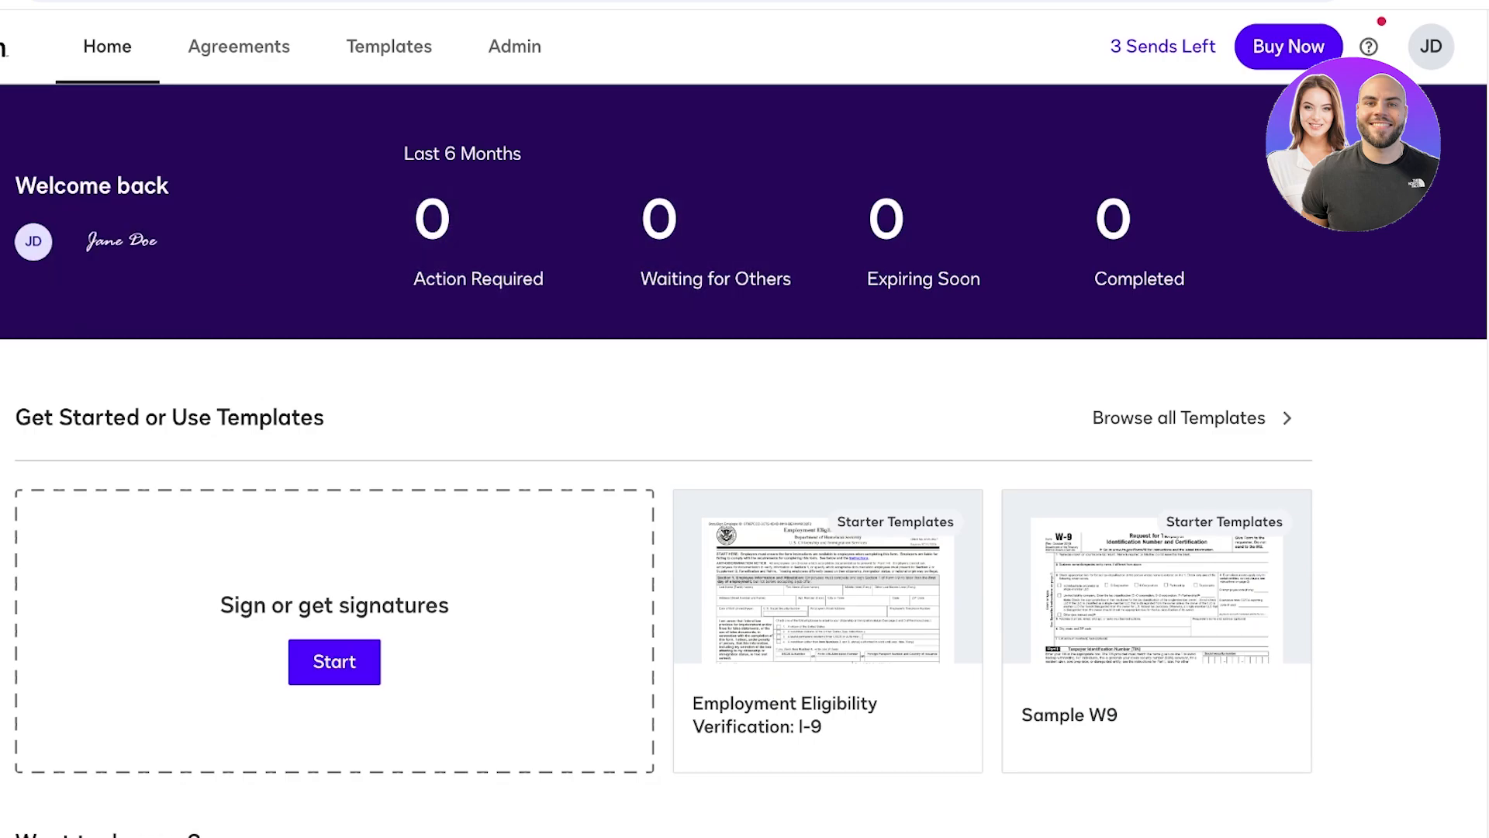
click(122, 241)
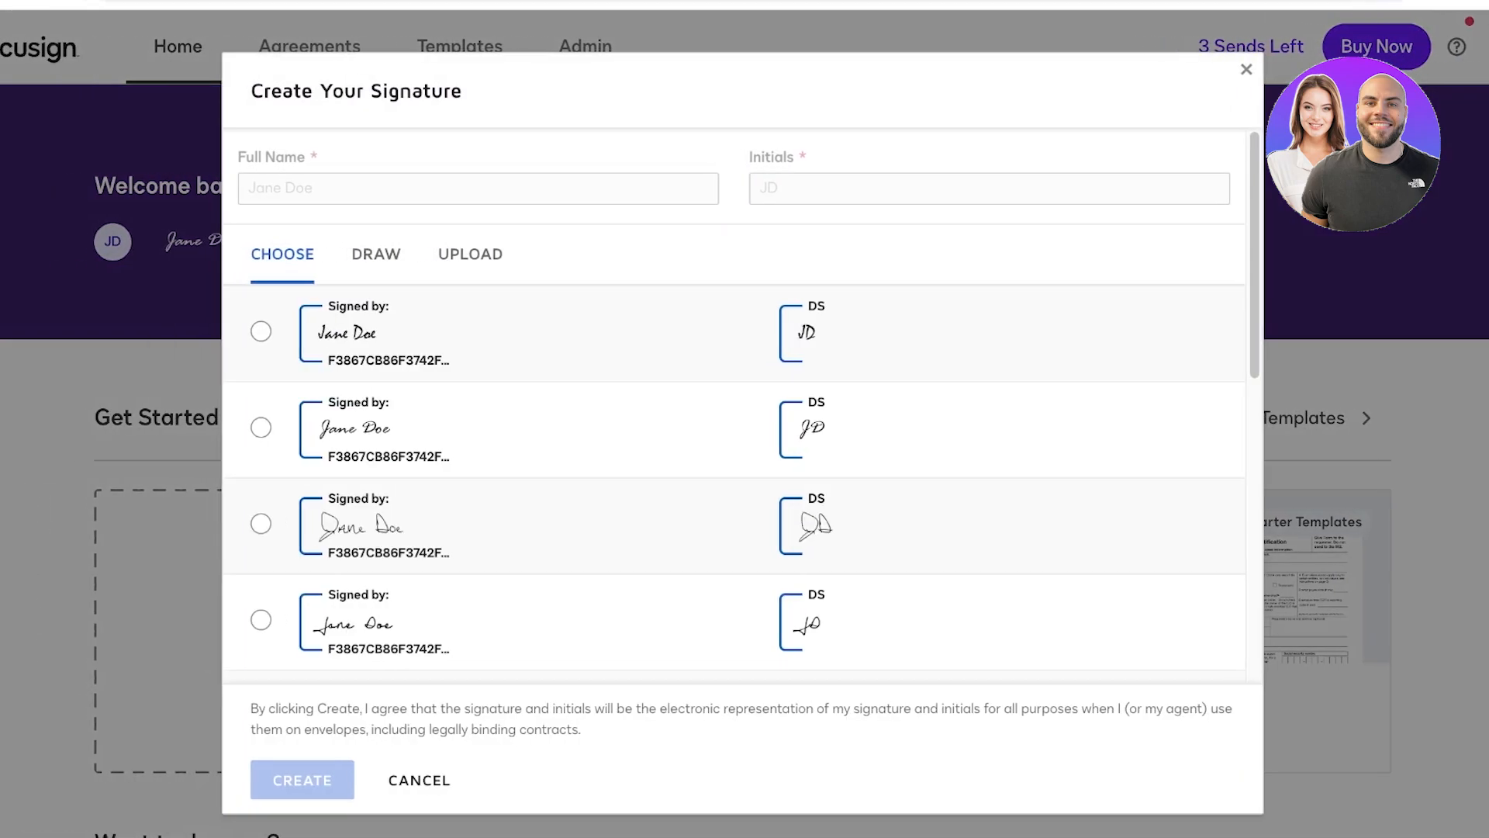
scroll(742, 407, down, 1)
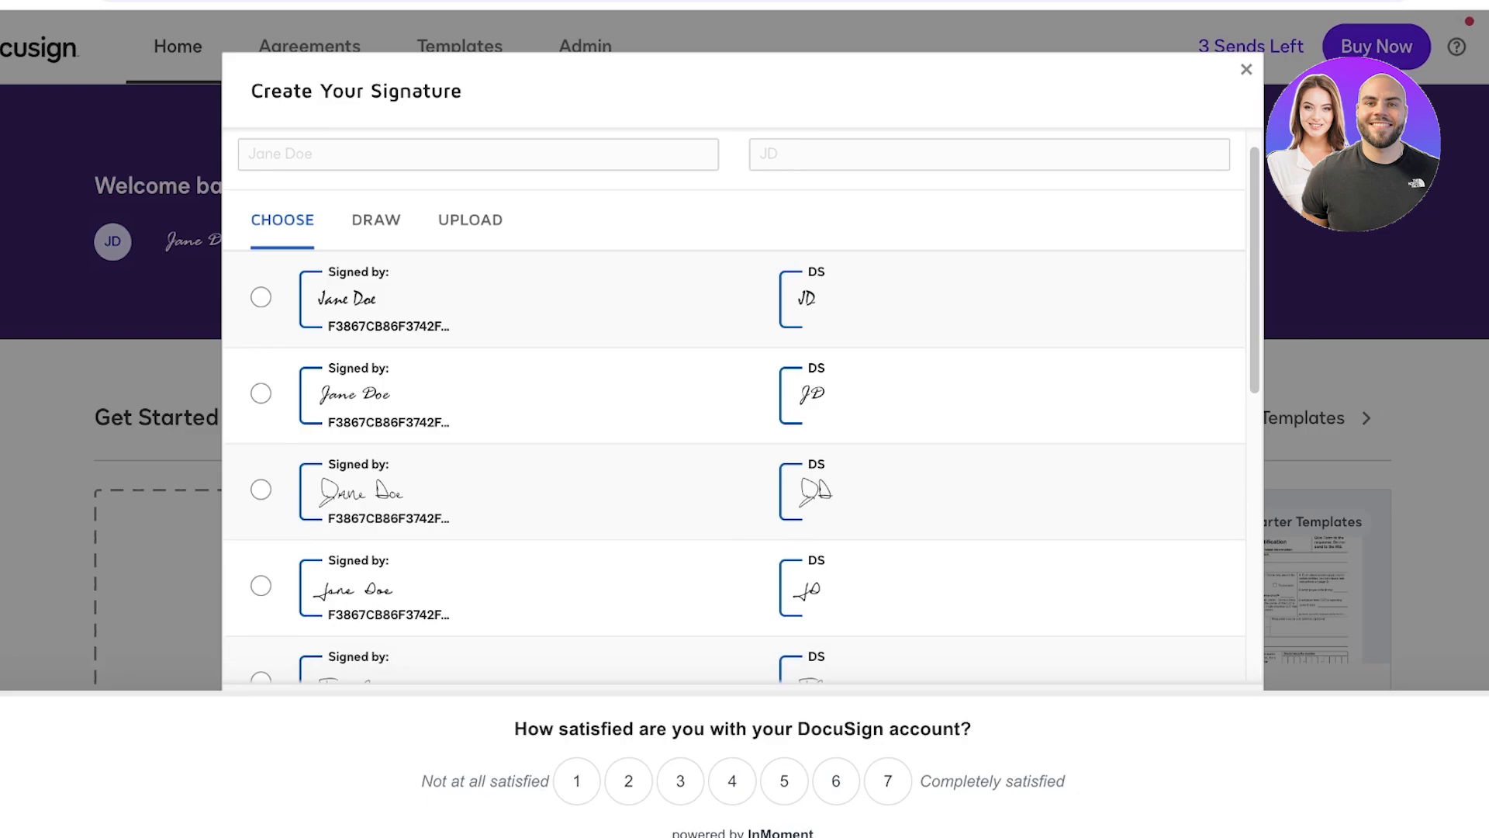
scroll(742, 407, up, 1)
click(1372, 729)
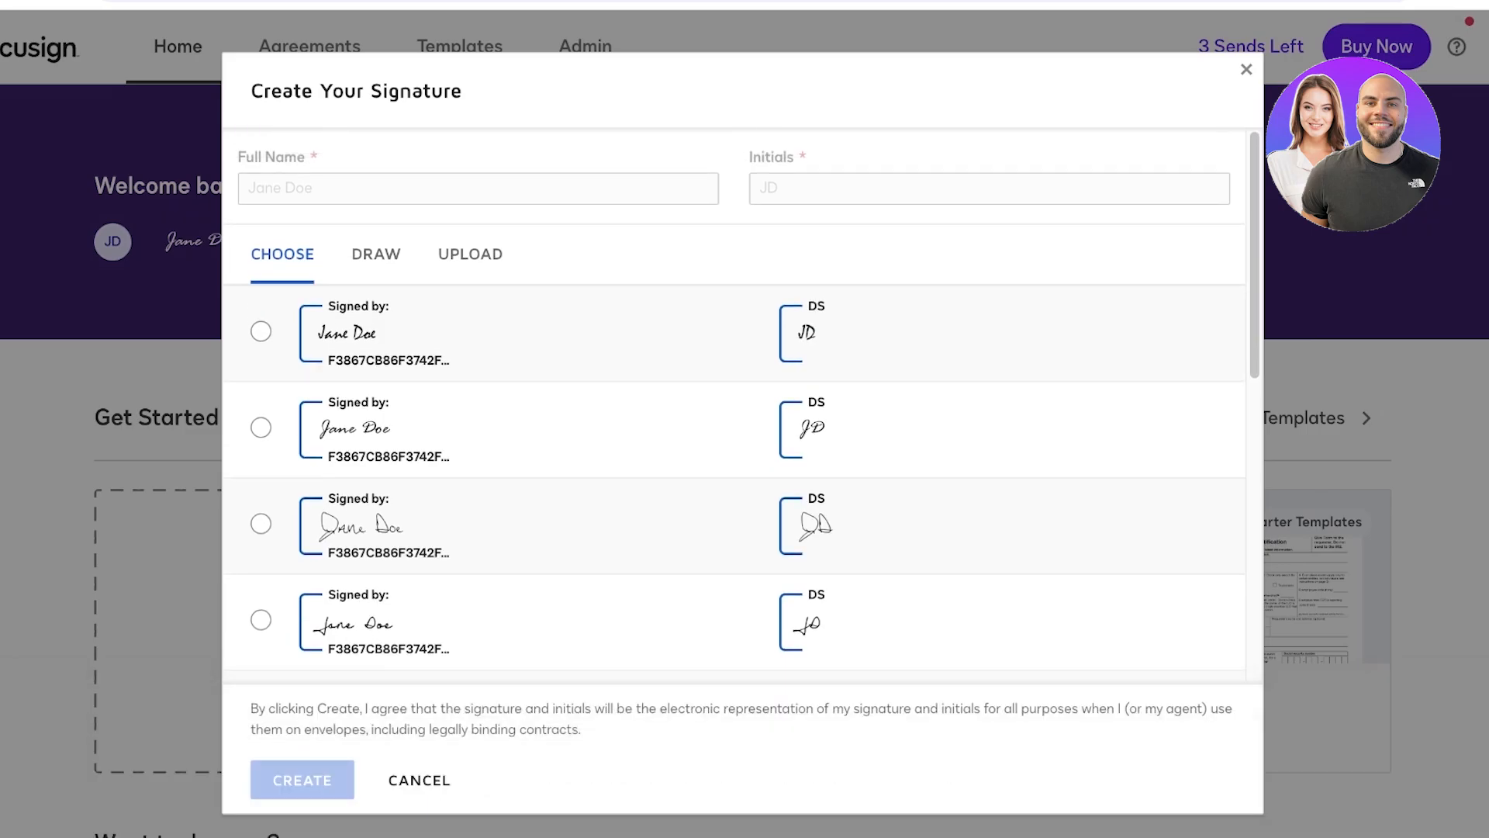
- Browse the preset handwritten signature styles and pick one
scroll(742, 407, down, 2)
scroll(743, 407, down, 10)
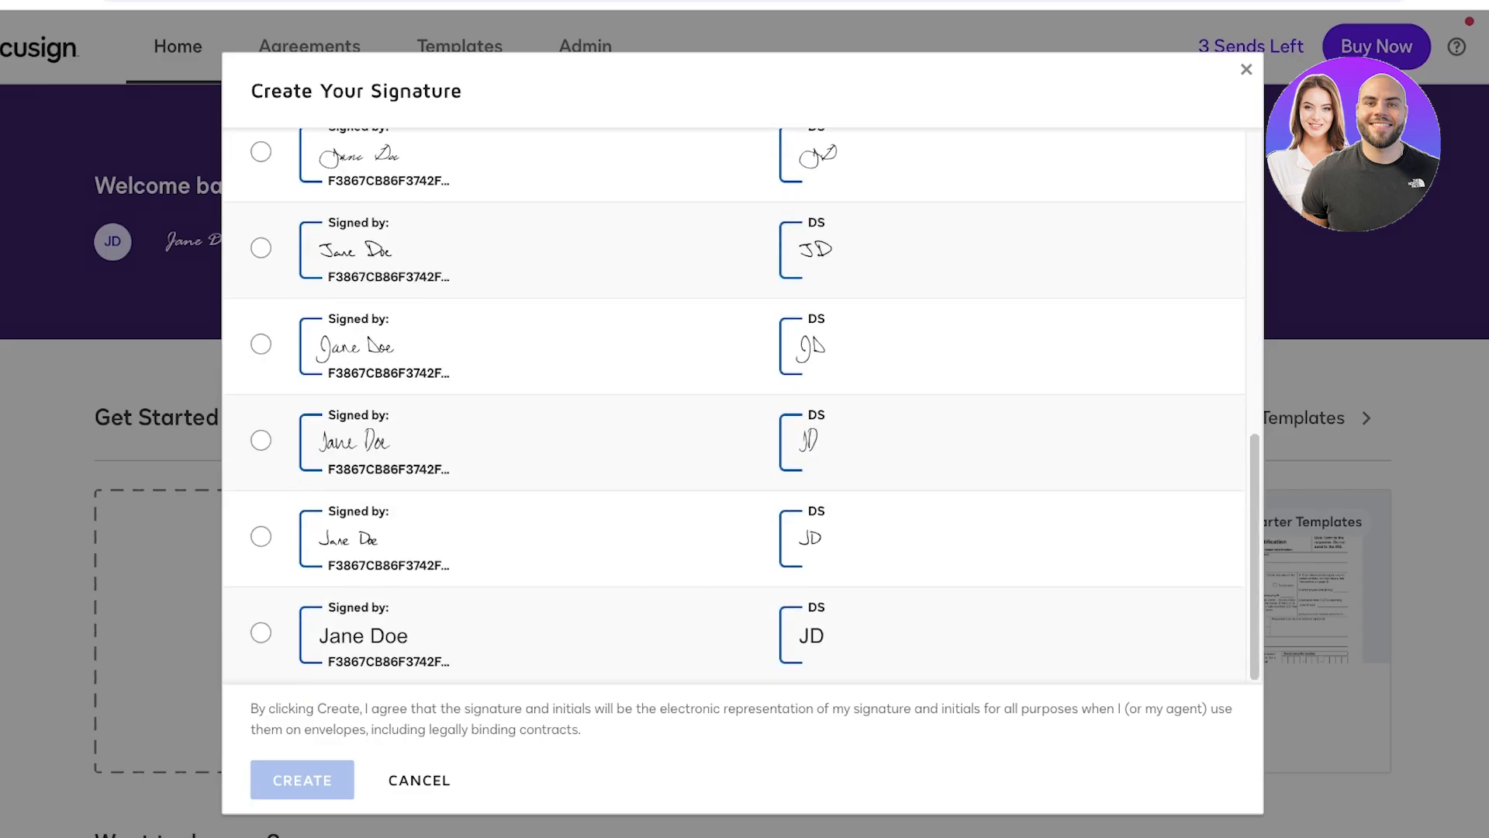
click(262, 633)
click(261, 537)
click(262, 441)
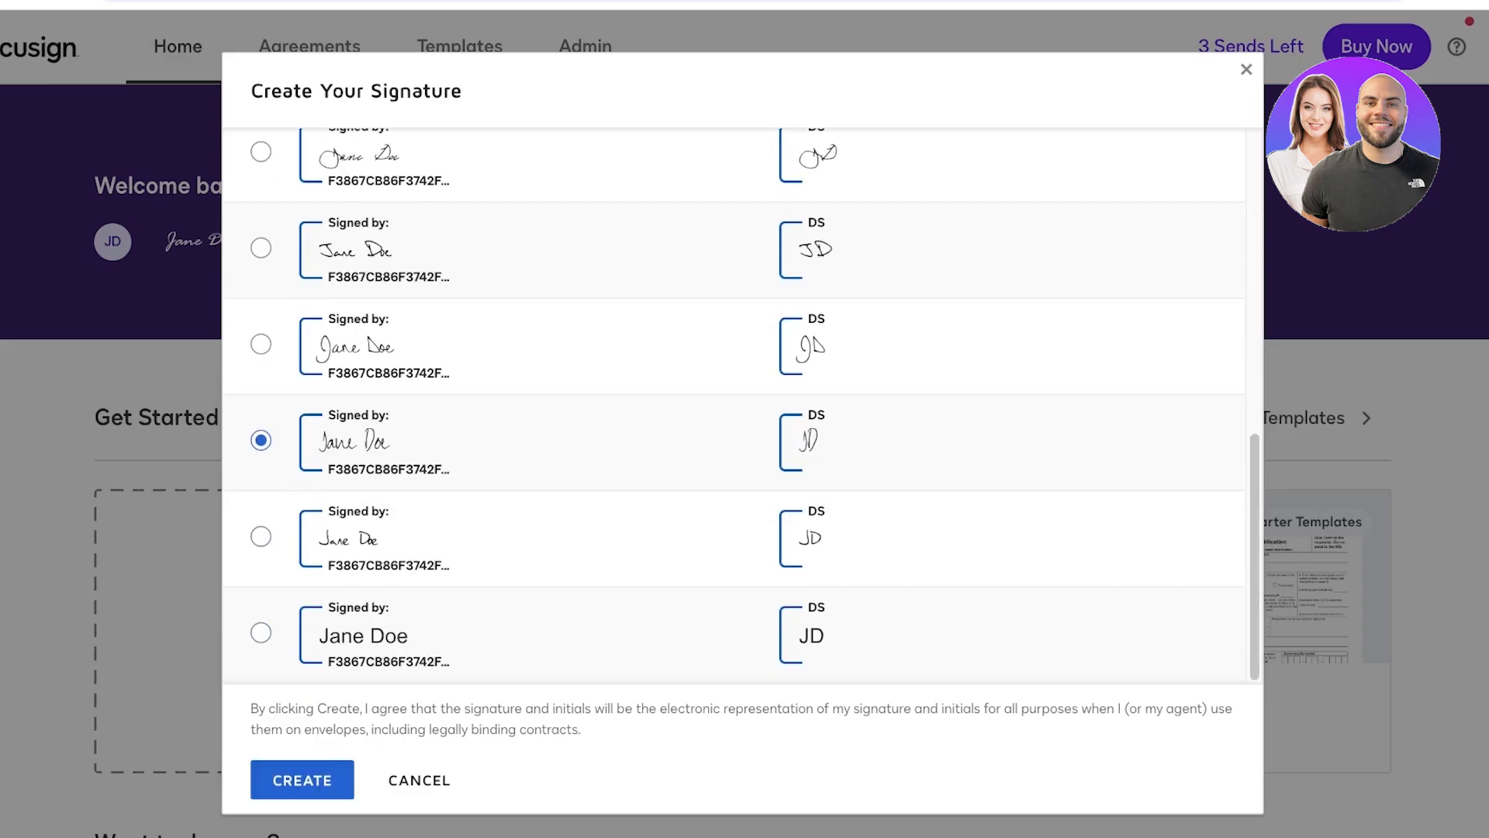
click(261, 344)
scroll(743, 407, up, 4)
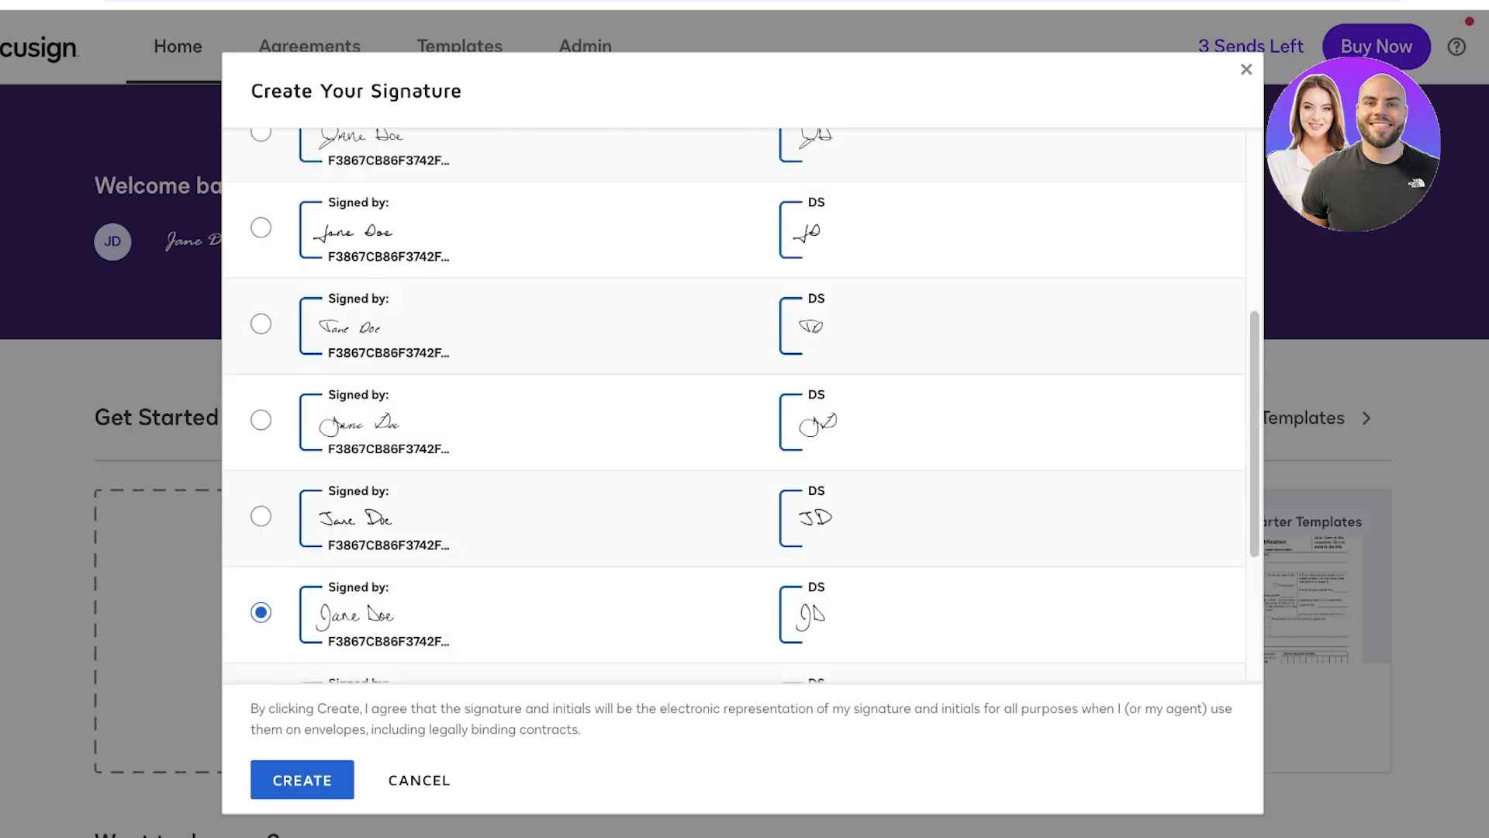
scroll(742, 408, up, 4)
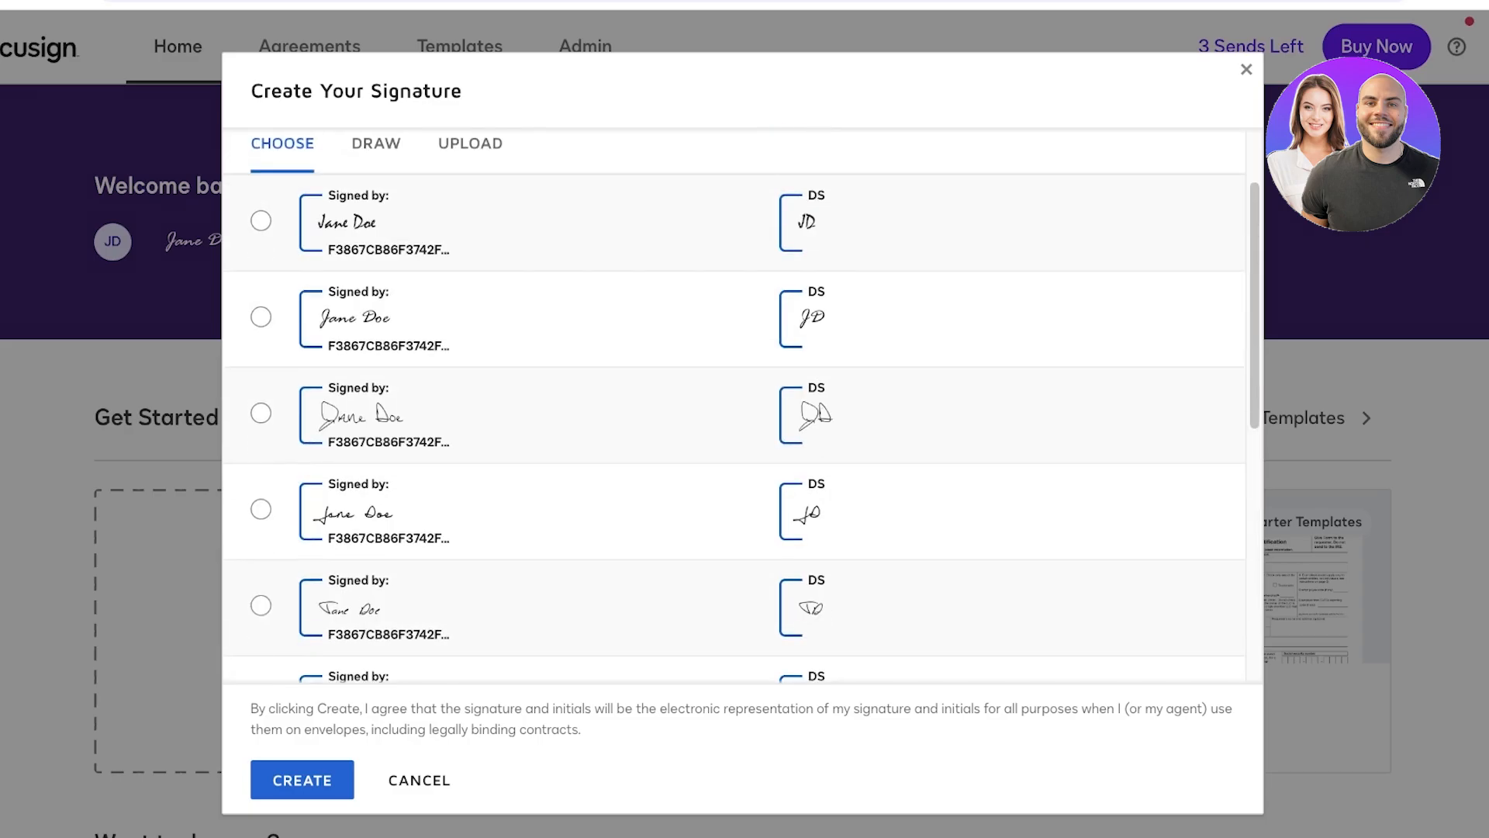
- Draw a freehand signature and initials on the DRAW tab
click(376, 143)
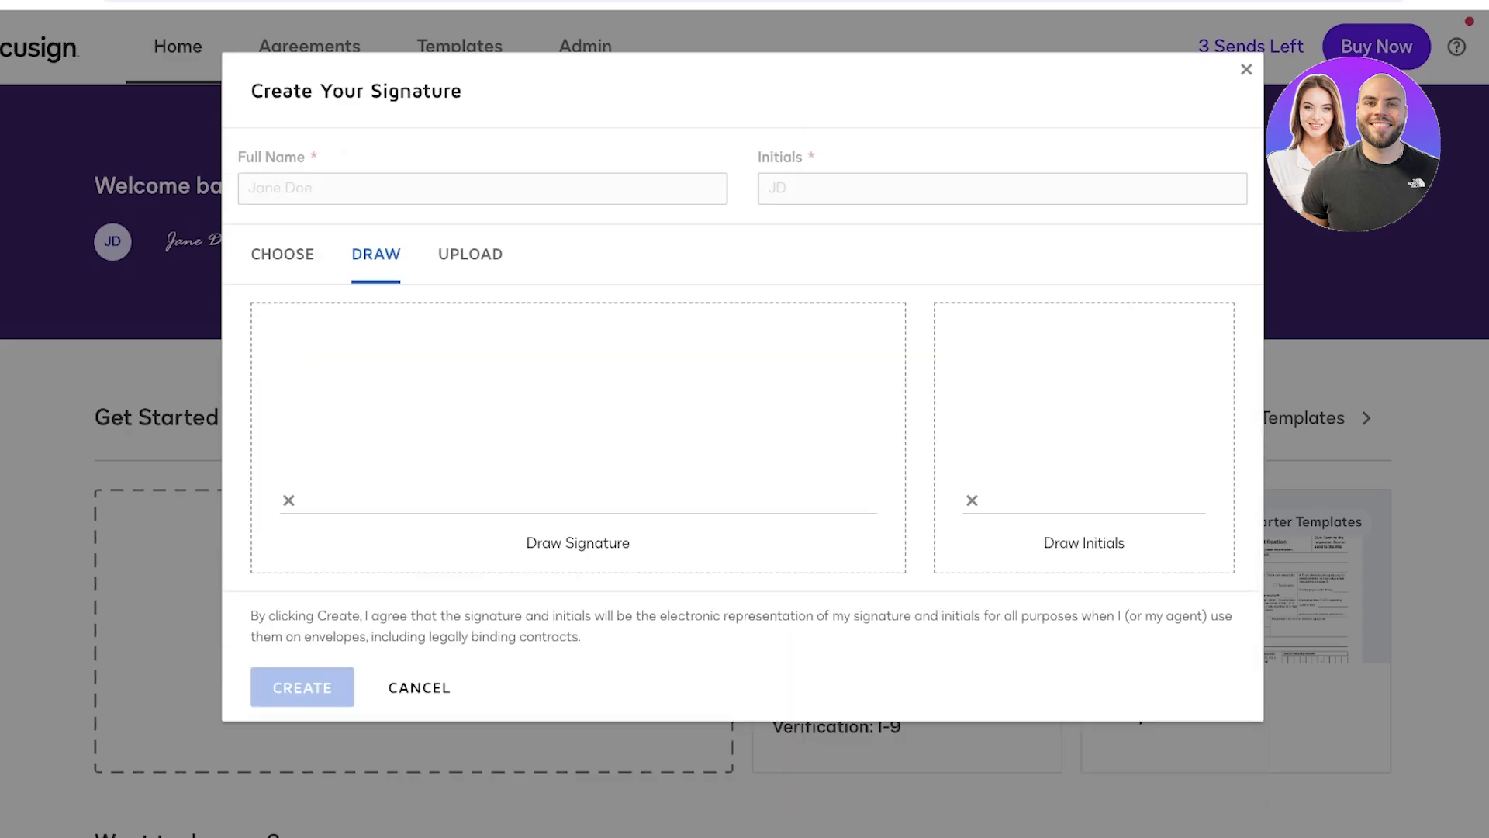
mouse_move(278, 351)
mouse_down()
mouse_move(443, 329)
mouse_move(357, 459)
mouse_move(298, 431)
mouse_up()
mouse_move(409, 465)
mouse_down()
mouse_move(372, 477)
mouse_move(465, 481)
mouse_move(470, 457)
mouse_move(518, 486)
mouse_move(551, 447)
mouse_move(557, 501)
mouse_move(570, 497)
mouse_up()
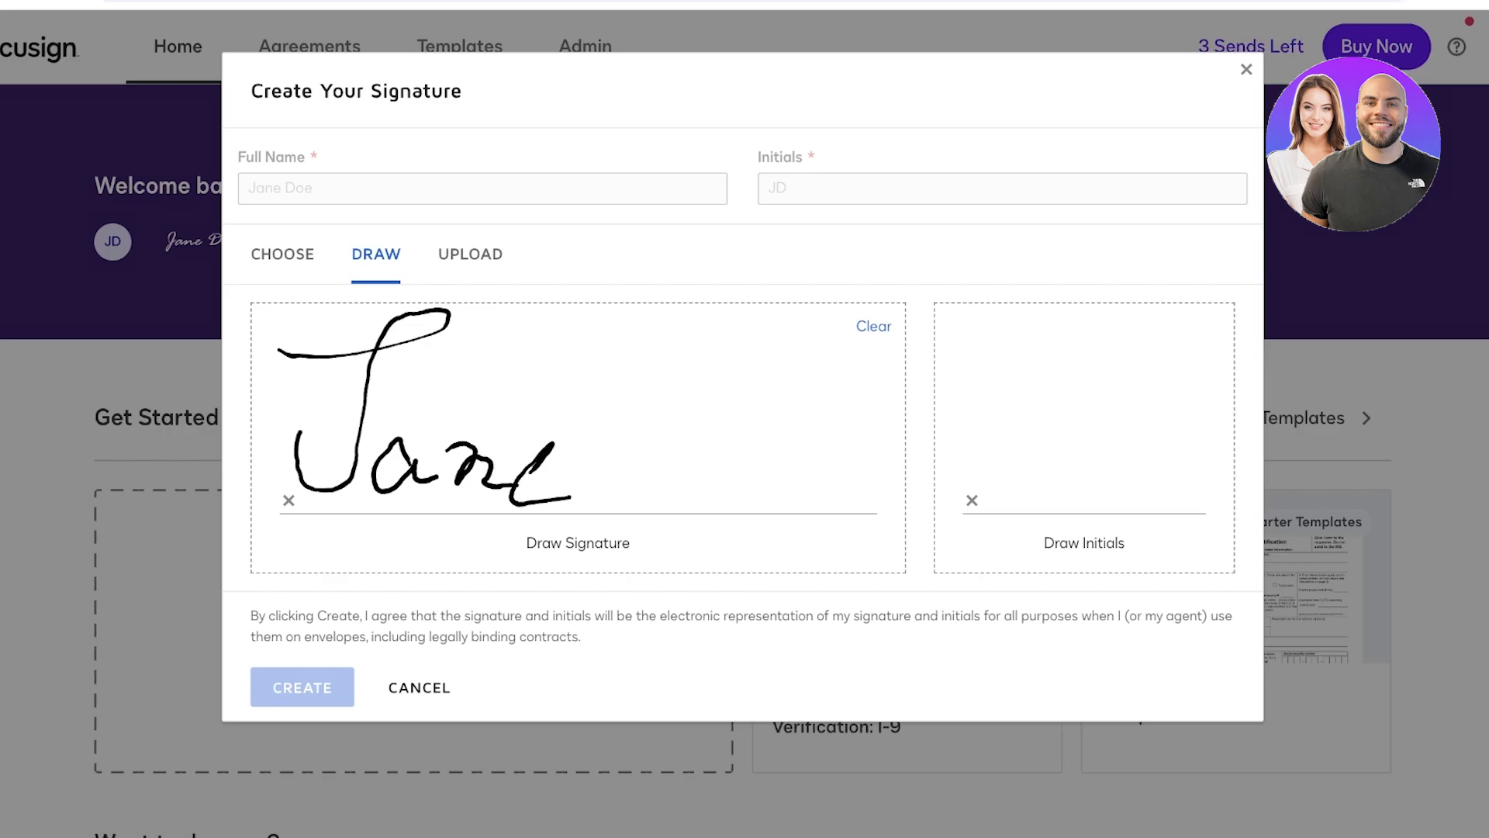
drag(656, 355, 624, 496)
mouse_move(630, 345)
mouse_down()
mouse_move(673, 334)
mouse_move(487, 544)
mouse_up()
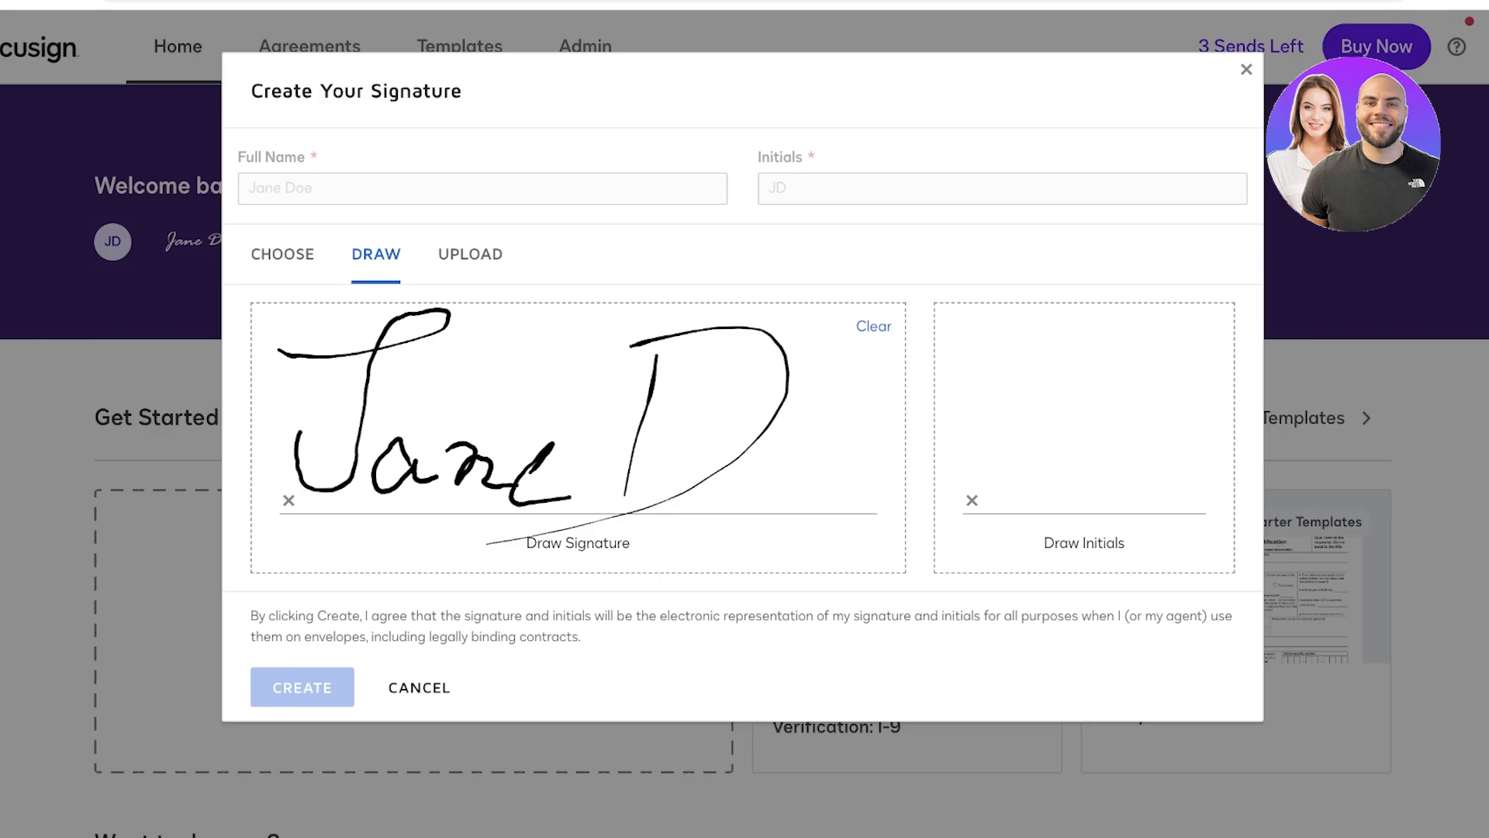
drag(753, 467, 793, 497)
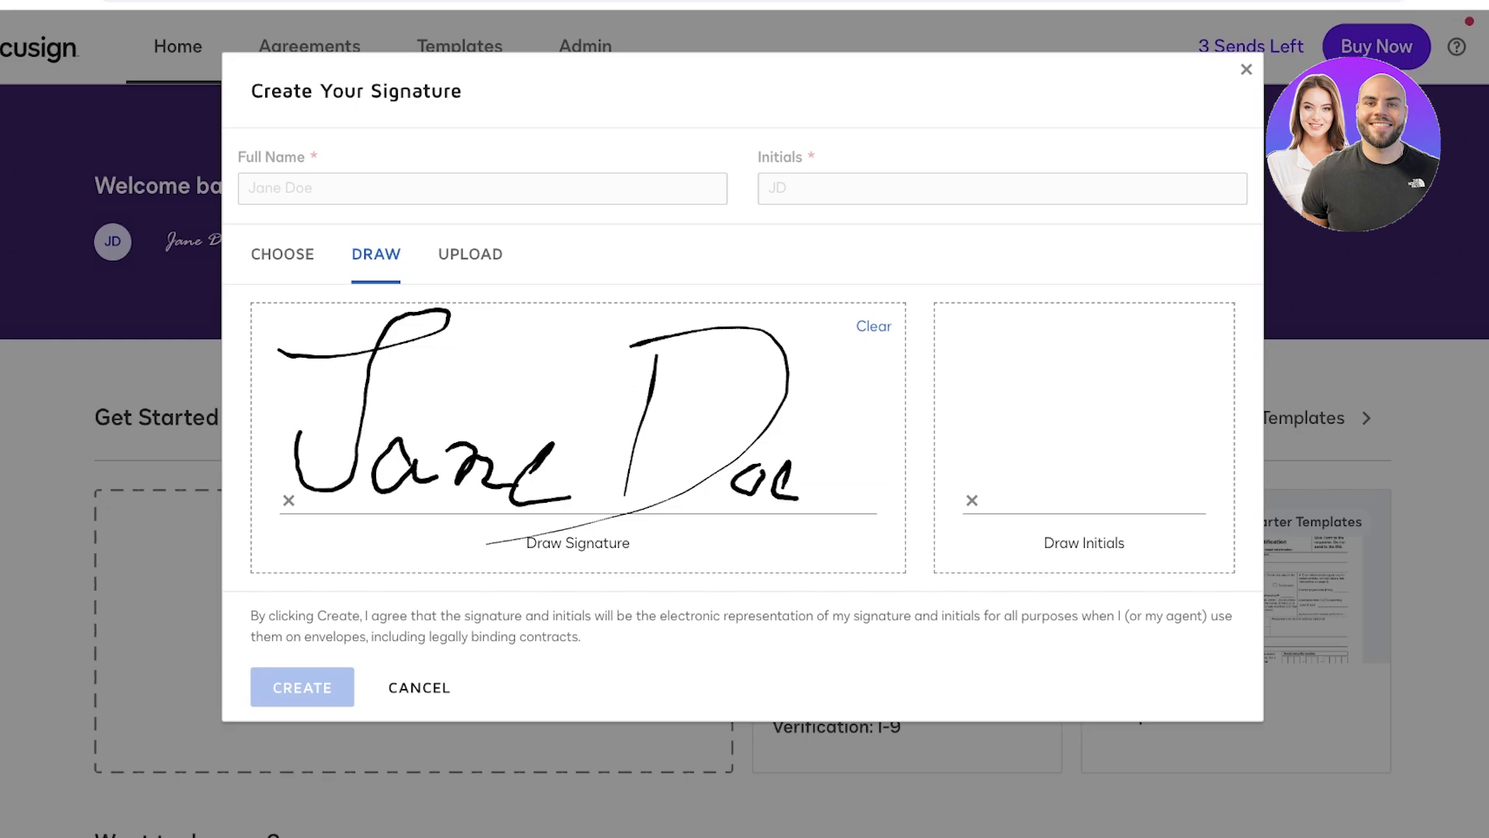
mouse_move(956, 379)
mouse_down()
mouse_move(1080, 353)
mouse_move(1024, 368)
mouse_move(935, 357)
mouse_up()
drag(1031, 368, 1001, 458)
- Clear the drawn initials and signature, then select the first CHOOSE style
click(1202, 326)
click(874, 326)
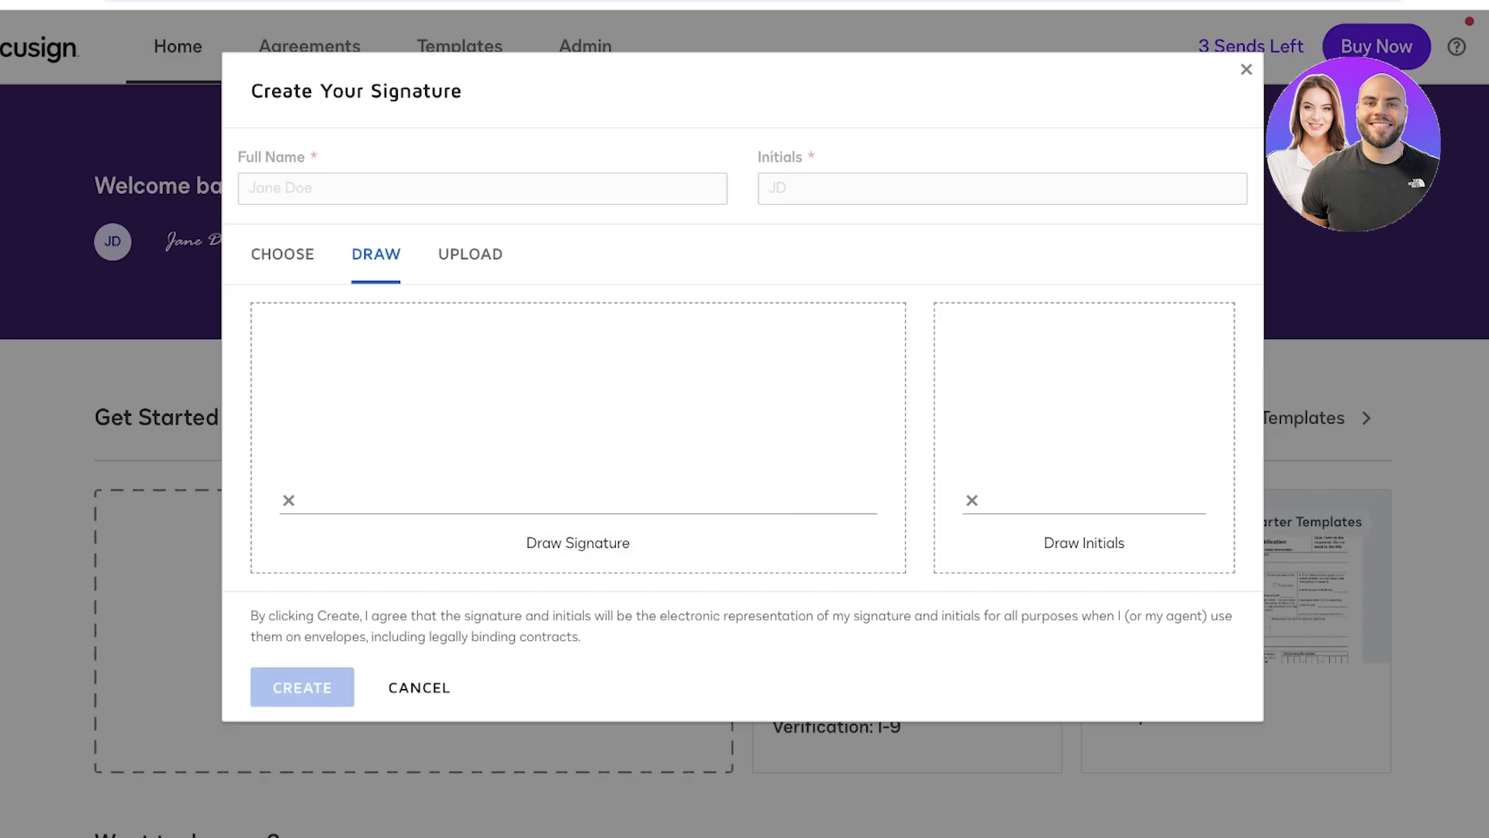
click(282, 254)
click(260, 331)
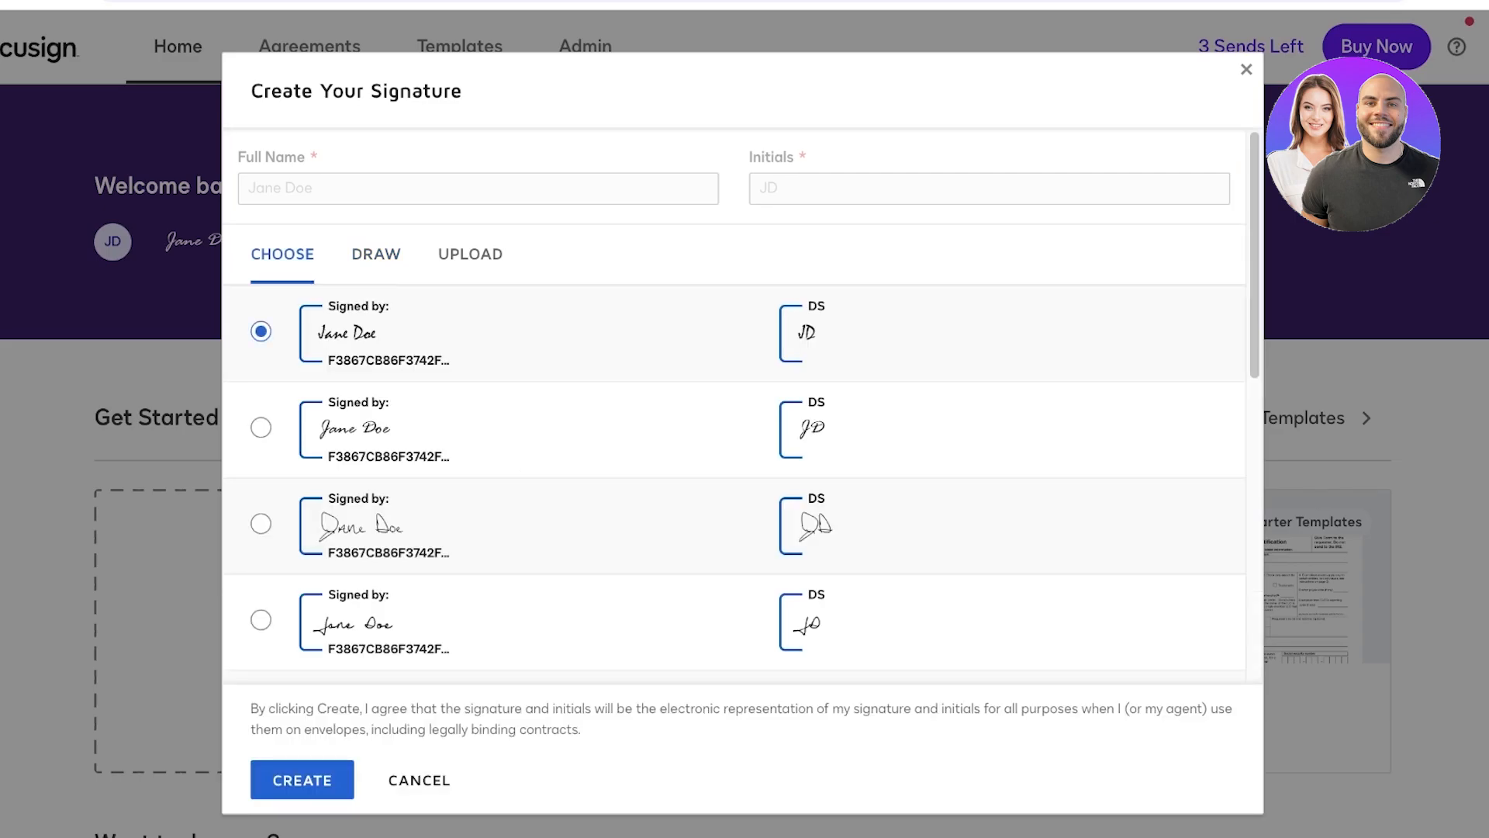
- Create the signature and initials using the selected script style
scroll(742, 406, down, 6)
click(261, 439)
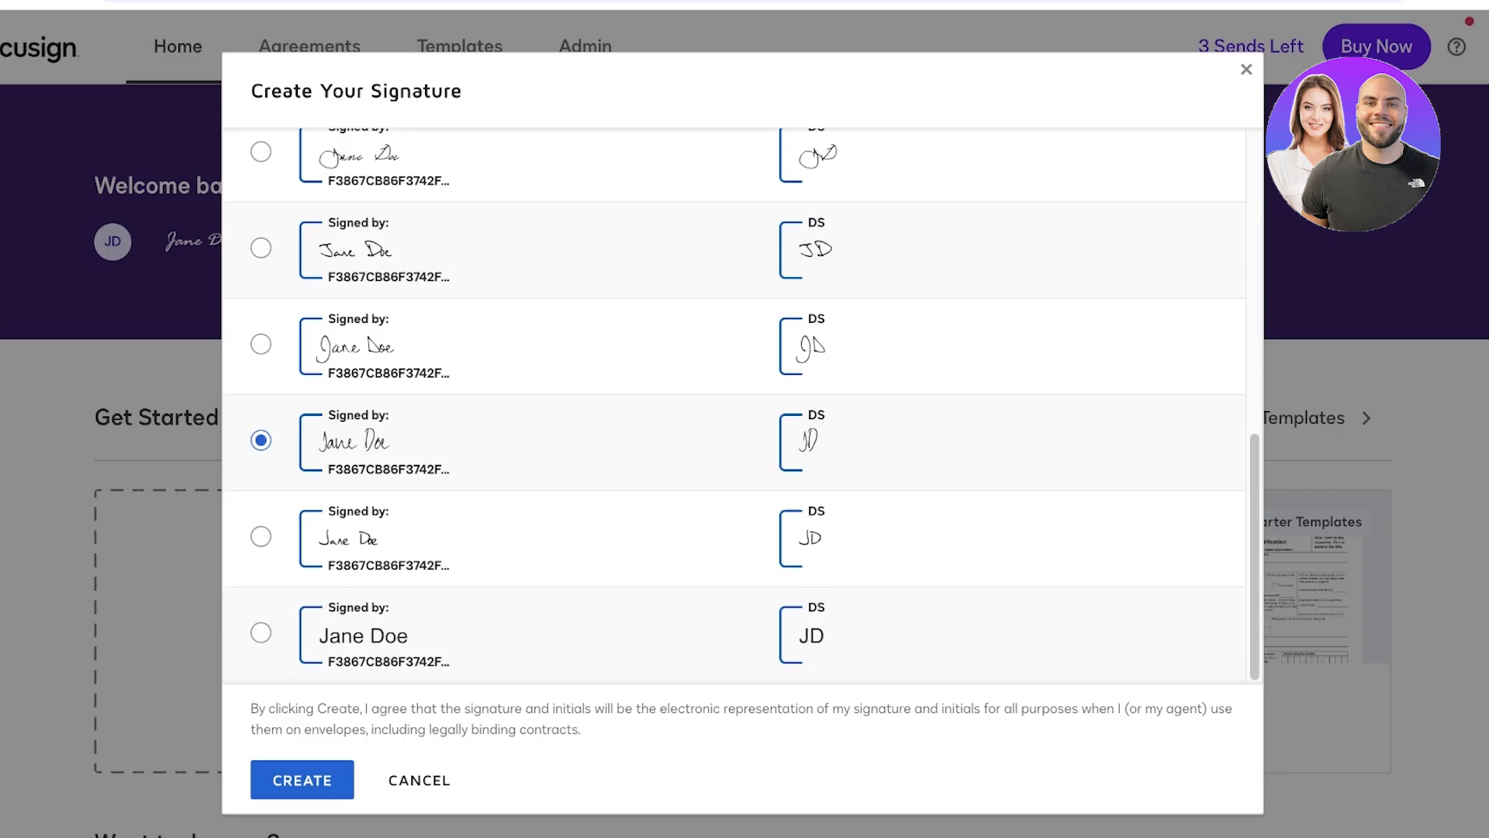
click(260, 344)
click(302, 779)
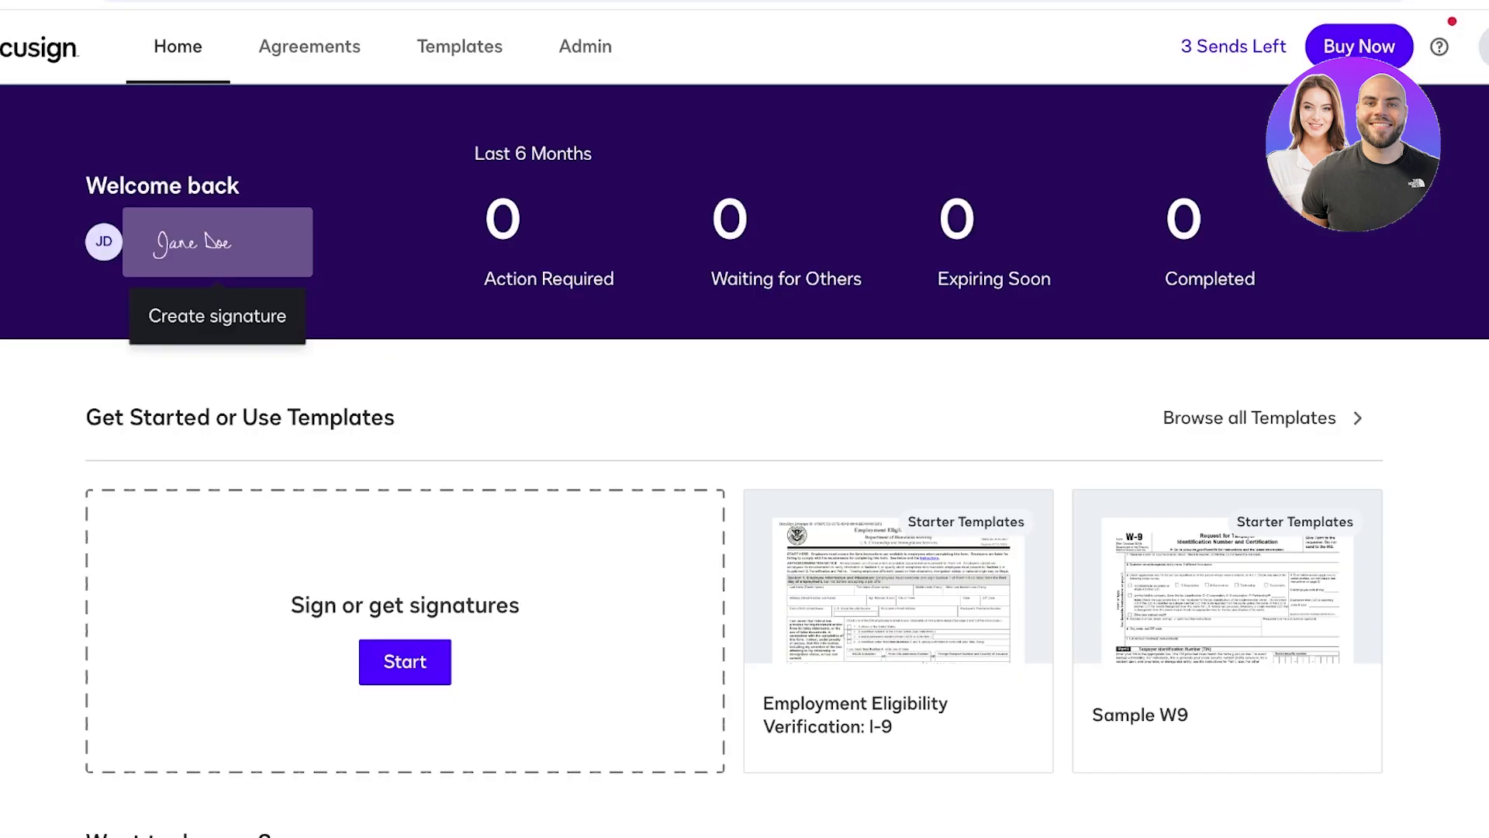
- Scroll the Home page, then go to the Agreements inbox
scroll(744, 434, down, 4)
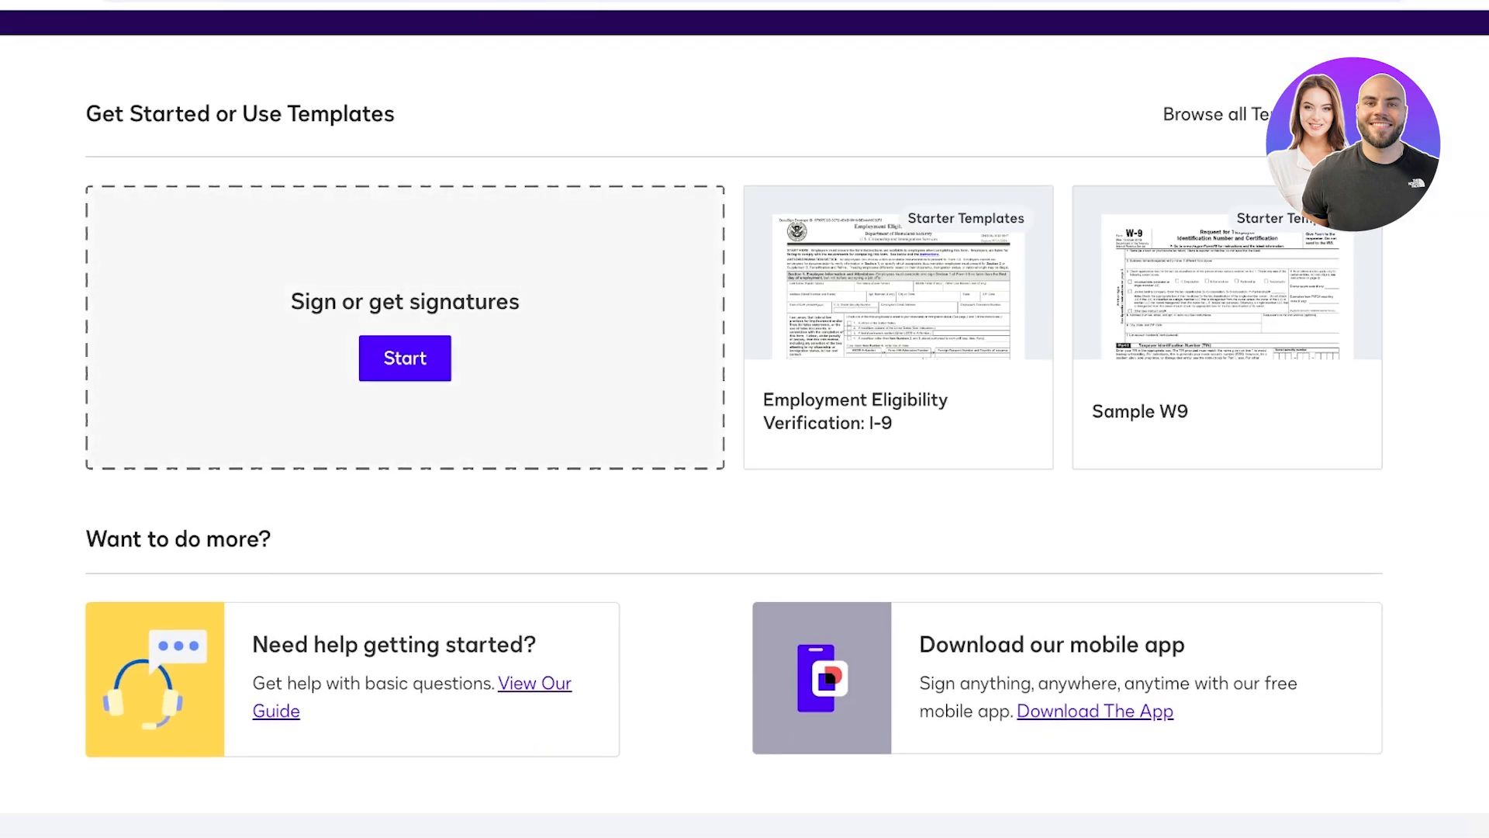
scroll(745, 435, down, 2)
scroll(745, 435, up, 6)
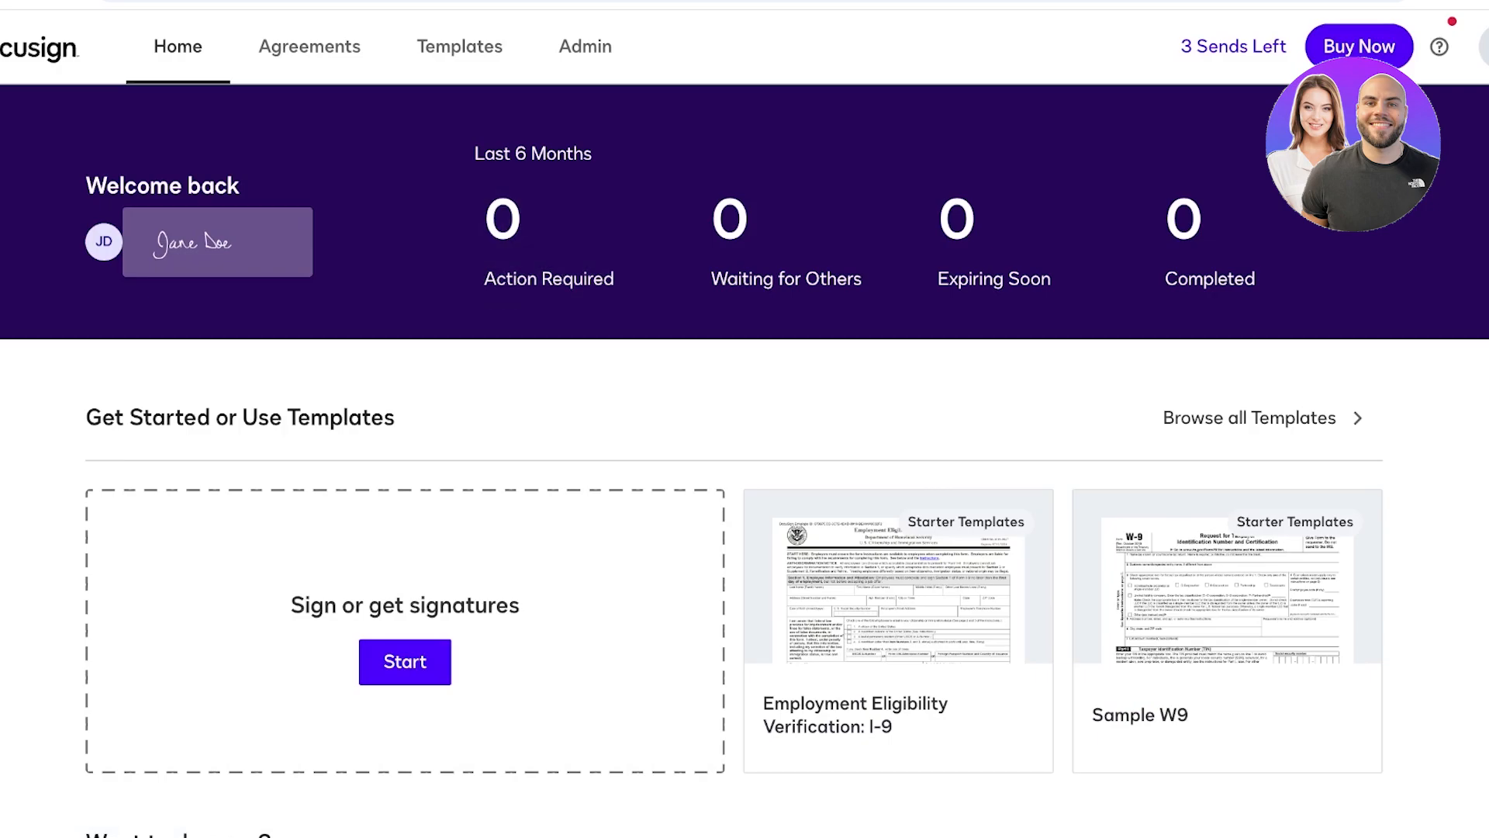
click(310, 47)
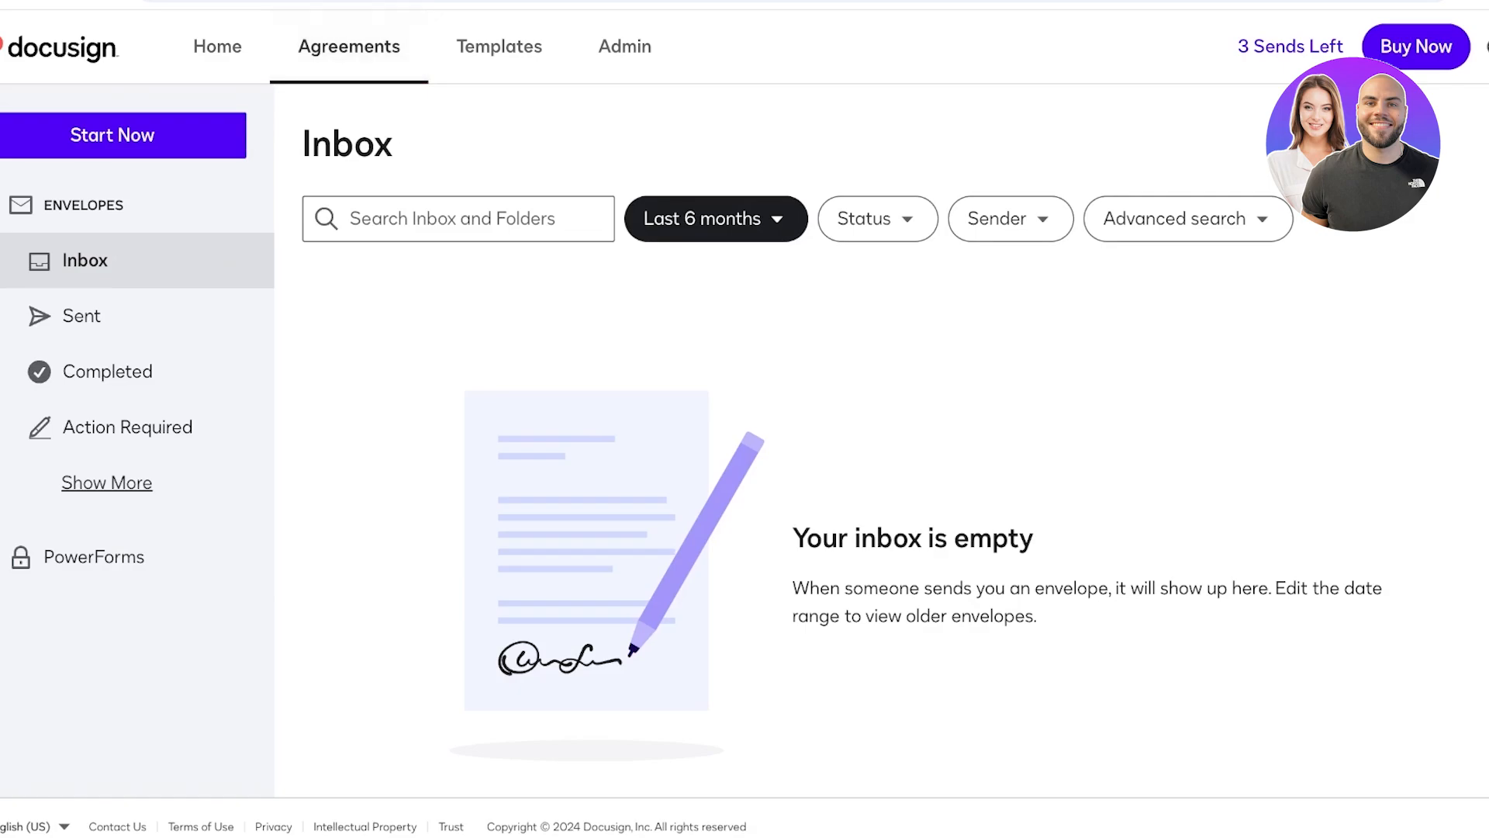
- Use keyboard navigation to open the Sent, Completed and Action Required folders and Show More
key(Tab)
key(Tab)
key(Tab)
key(Tab)
click(83, 205)
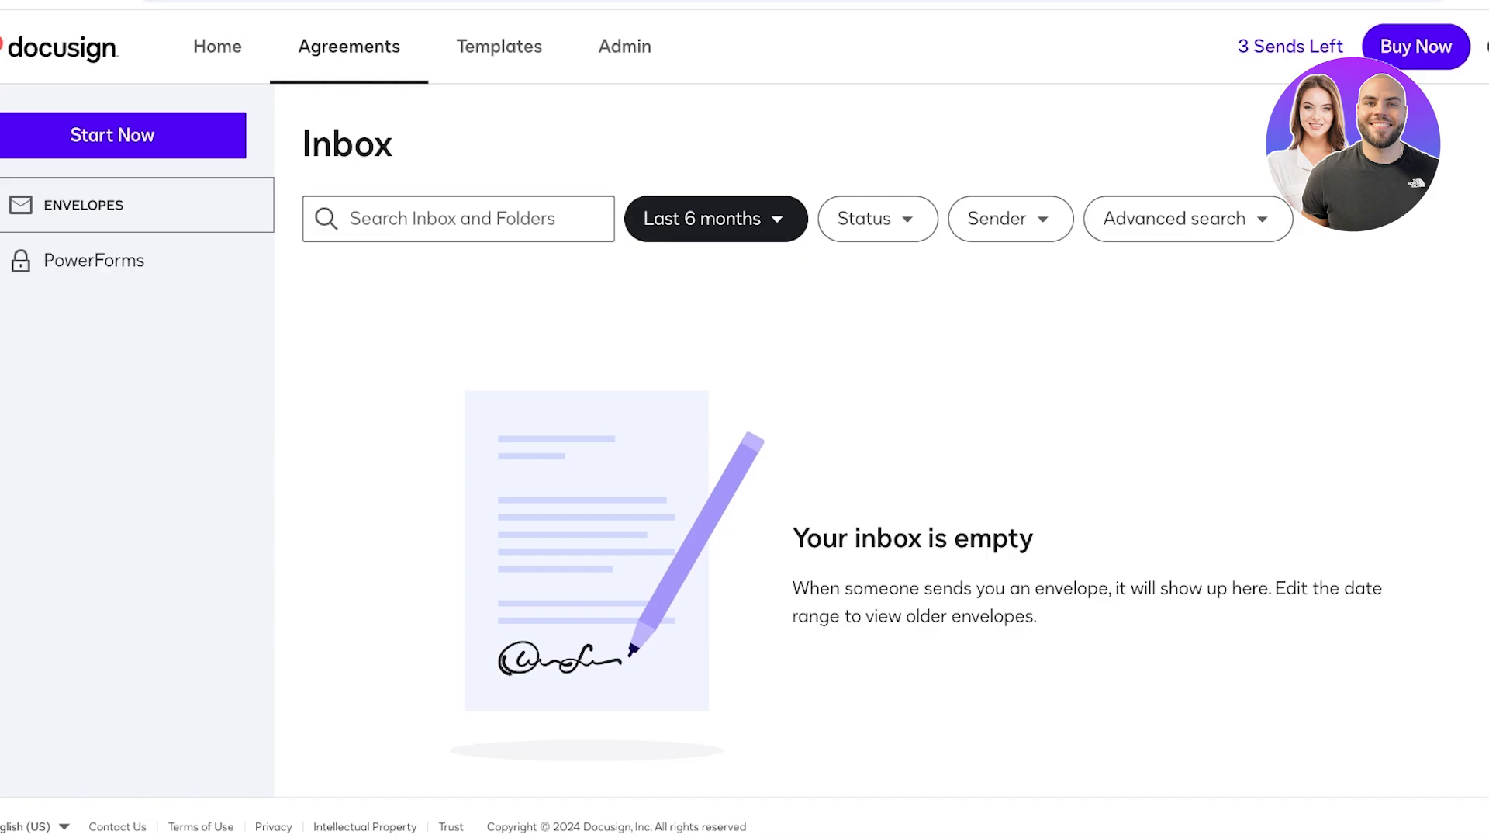
key(Return)
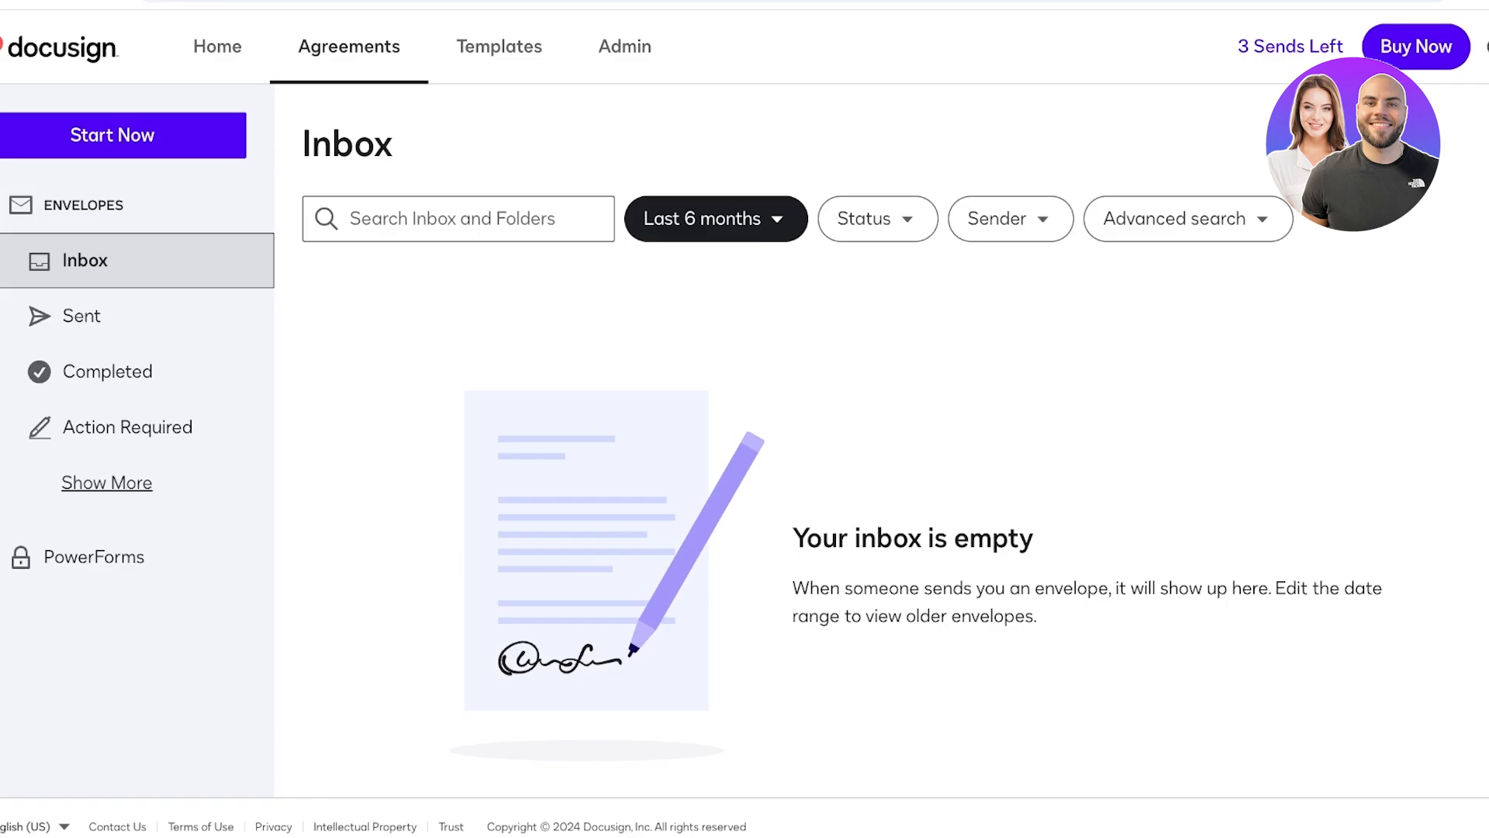
key(Tab)
key(Tab)
key(Return)
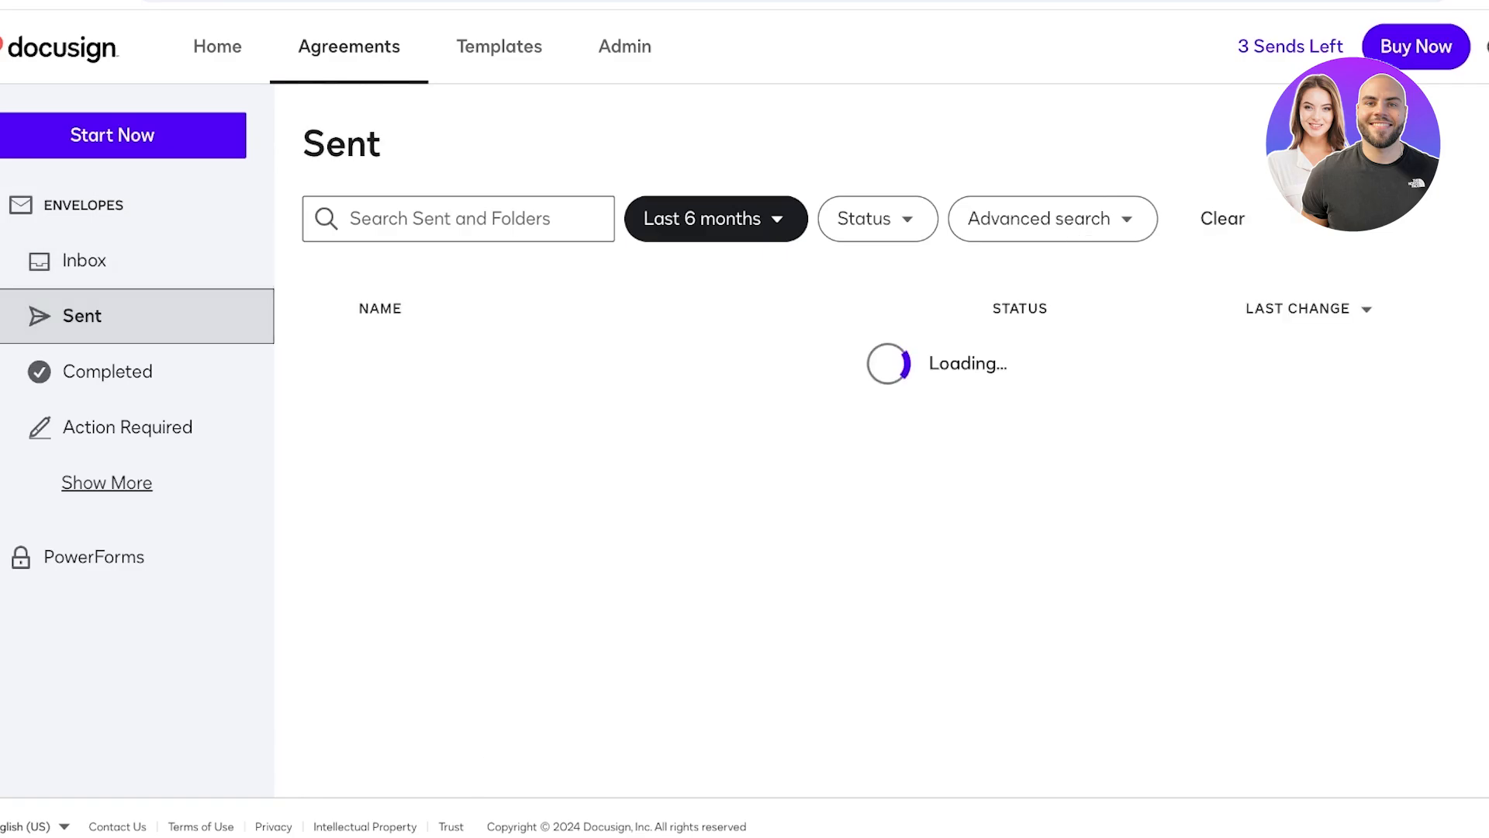
key(Tab)
key(Return)
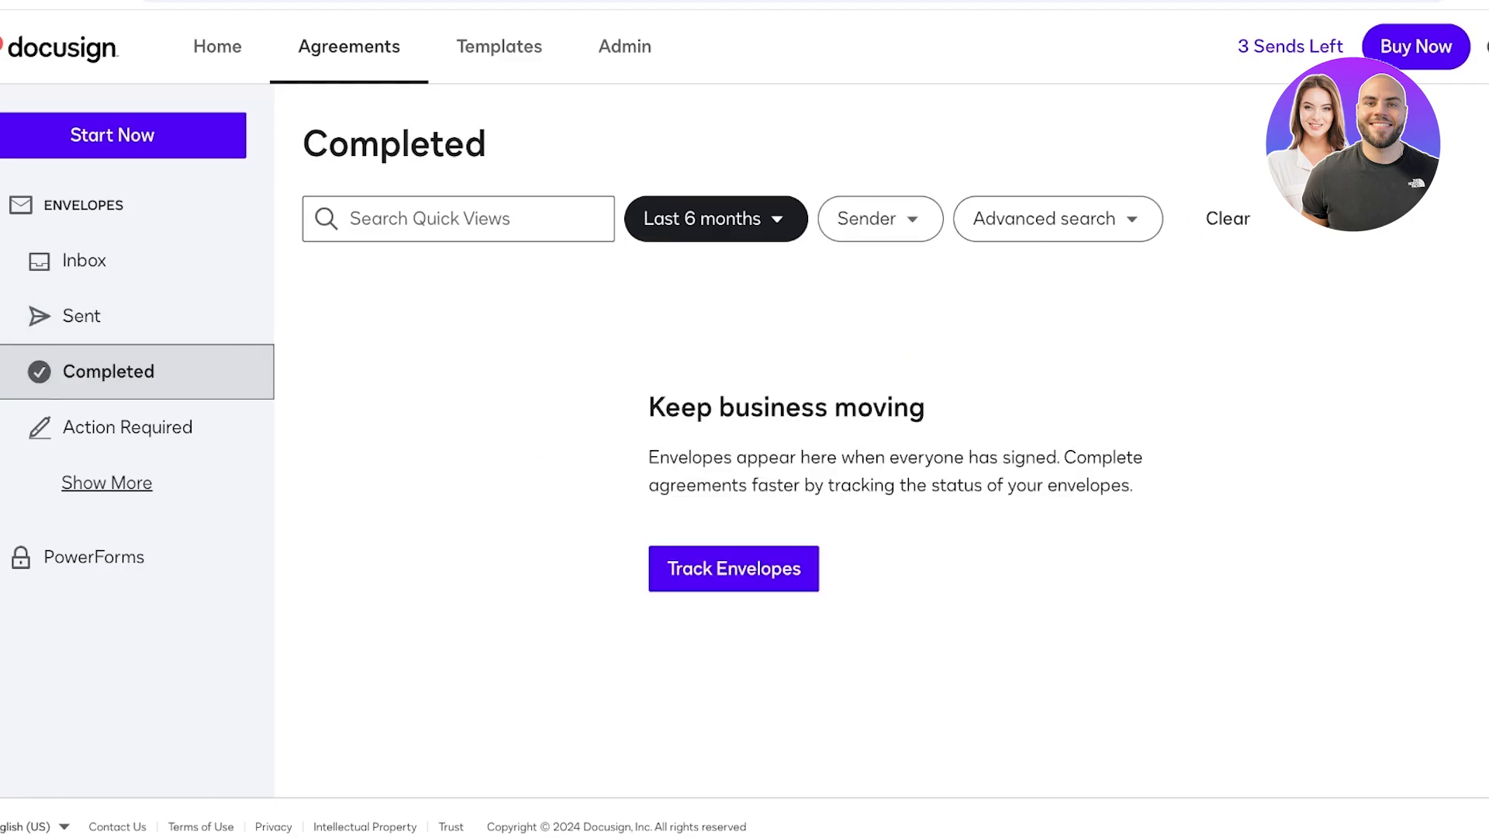
key(Tab)
key(Return)
- Step through Deleted, Waiting for Others, Bulk Send and other folders to open PowerForms
key(Tab)
key(Return)
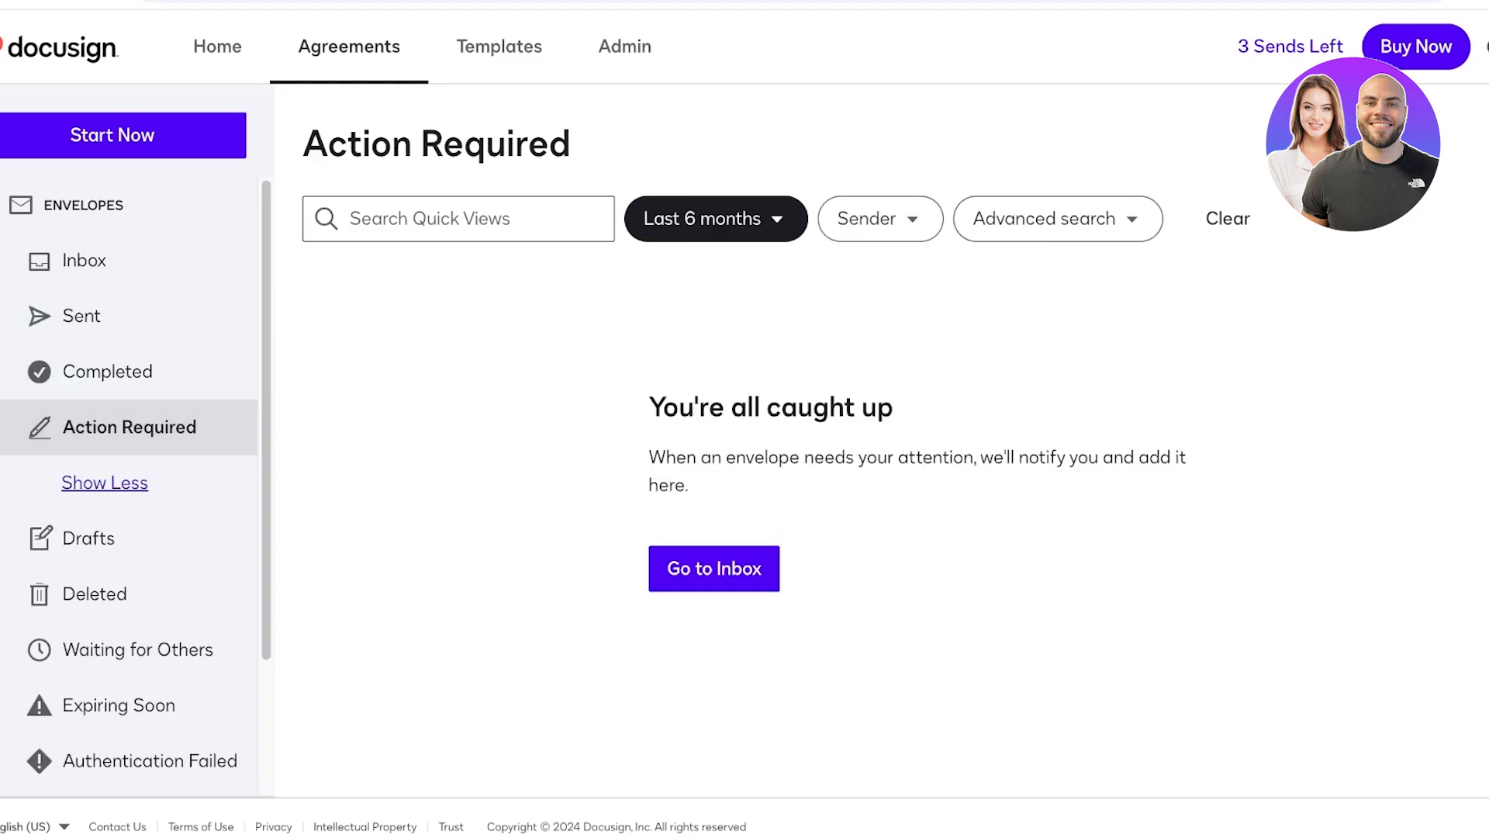
key(shift+Tab)
key(shift+Tab)
key(shift+Tab)
key(Tab)
key(Tab)
key(Tab)
key(Tab)
key(Tab)
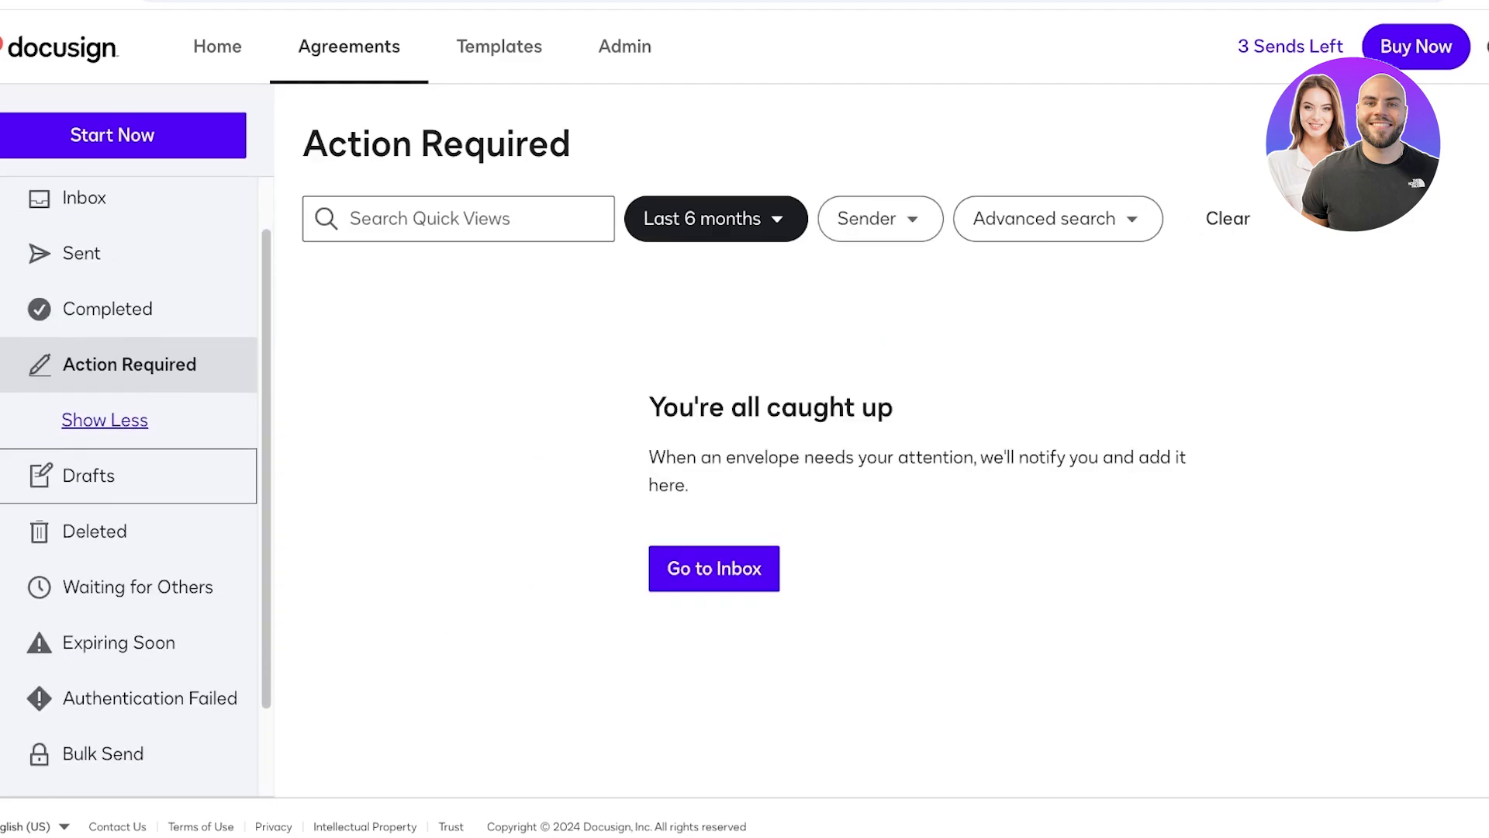
key(Tab)
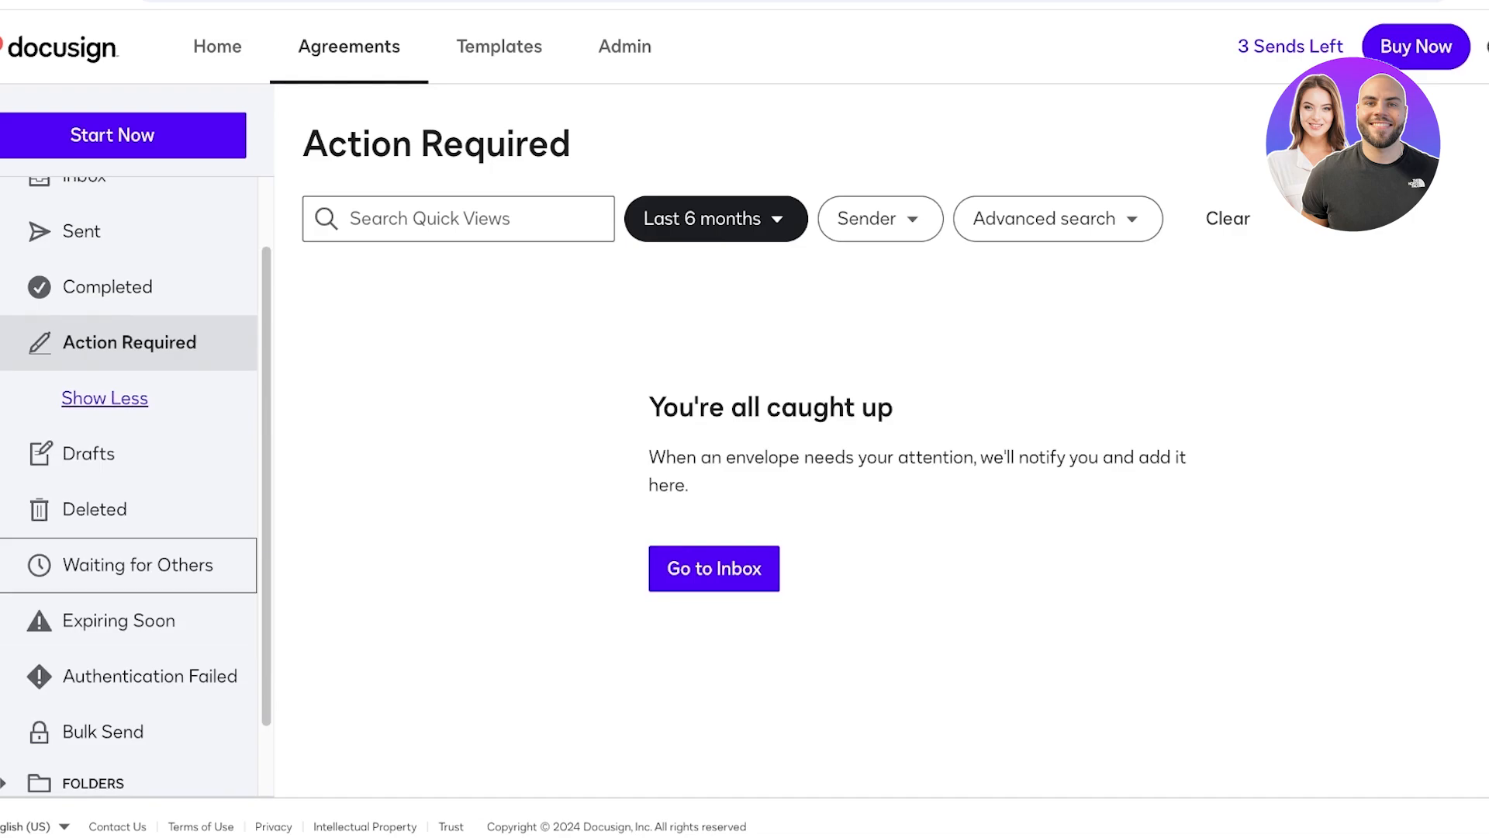
key(Tab)
key(Tab)
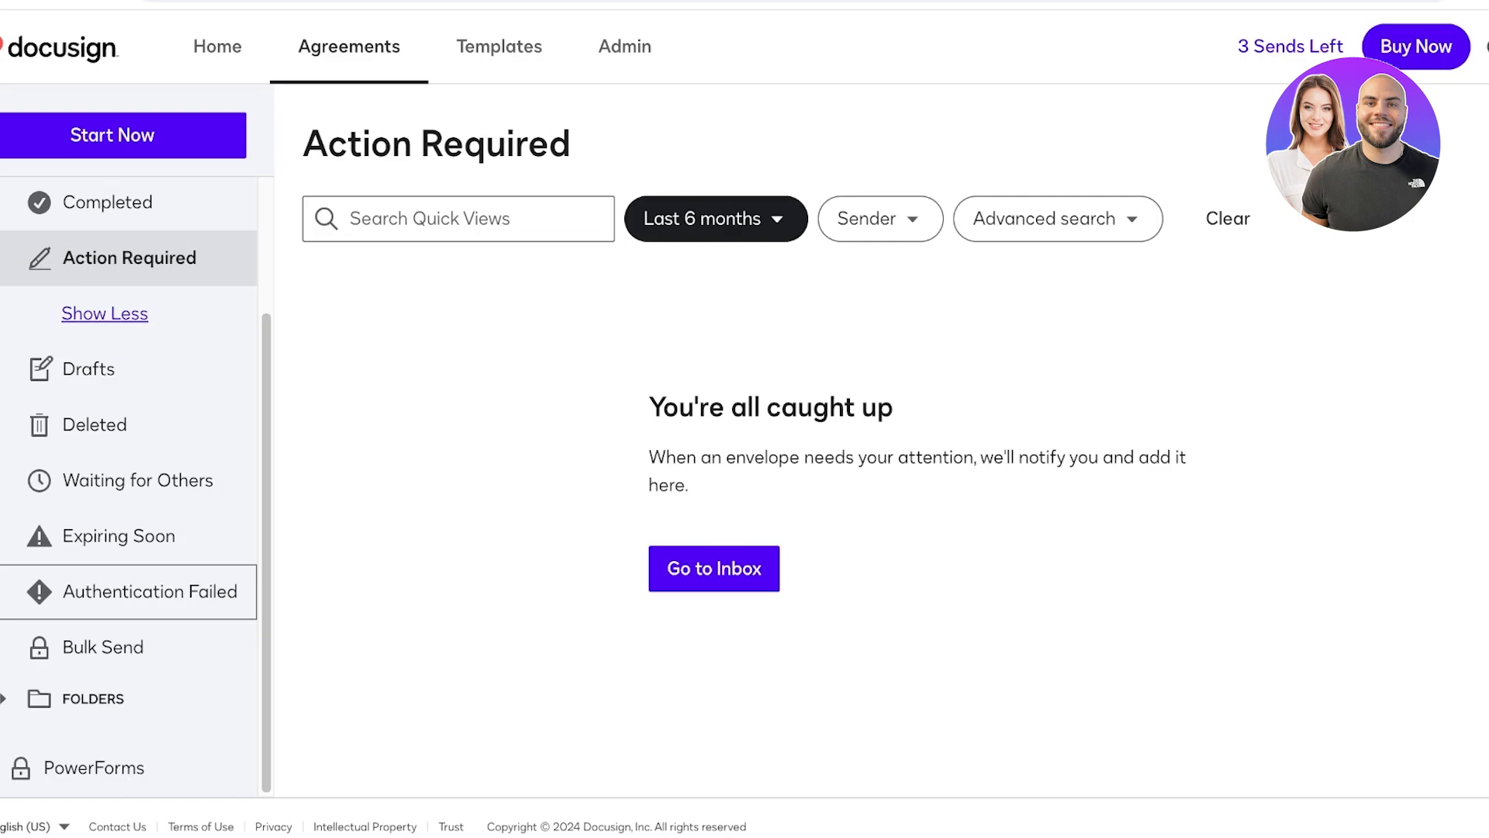
key(Tab)
key(shift+Tab)
key(shift+Tab)
key(shift+Tab)
key(shift+Tab)
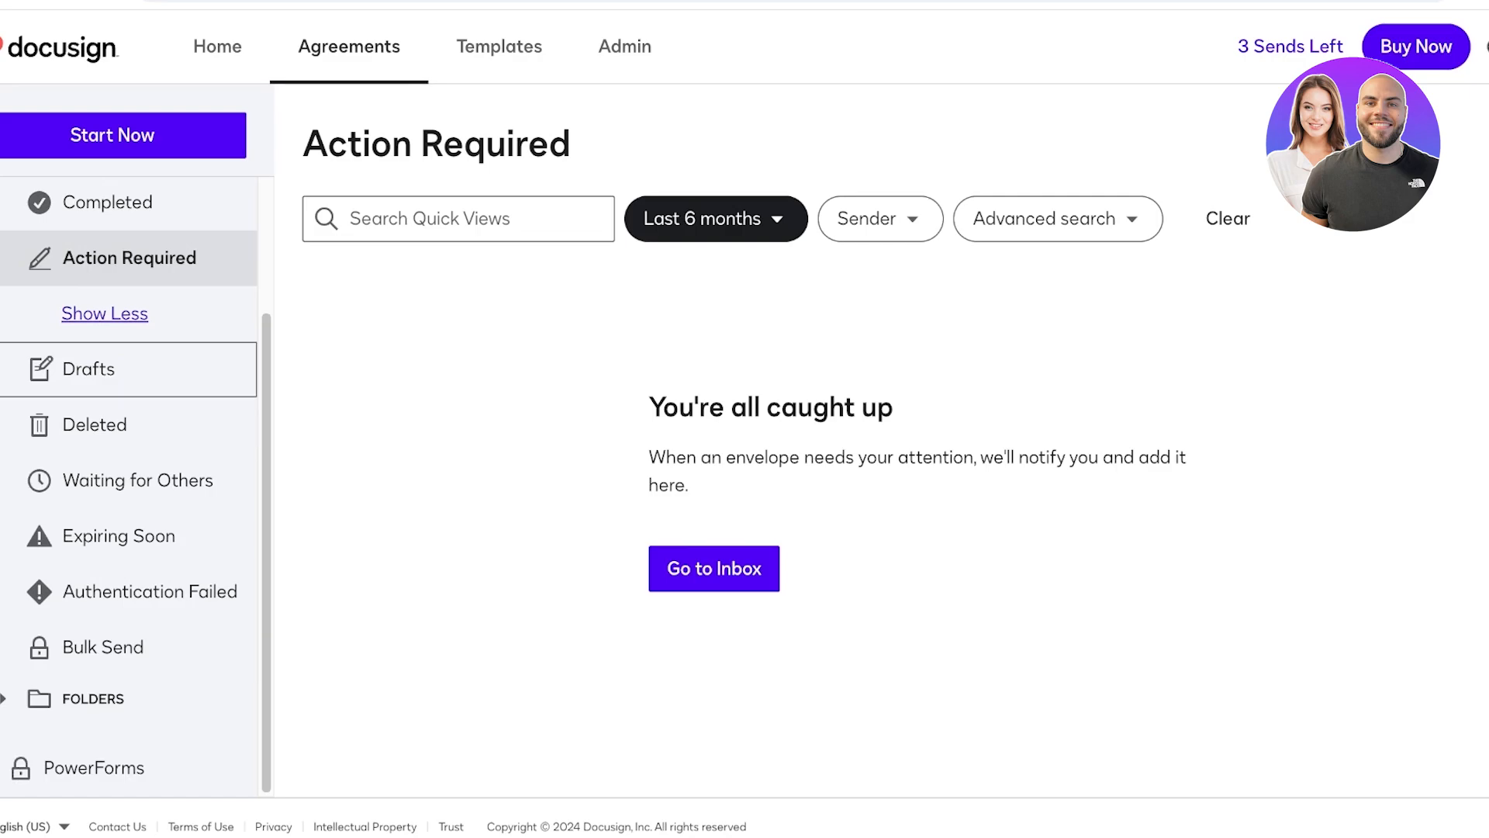
key(shift+Tab)
key(shift+Tab)
key(shift+Tab)
key(shift+Tab)
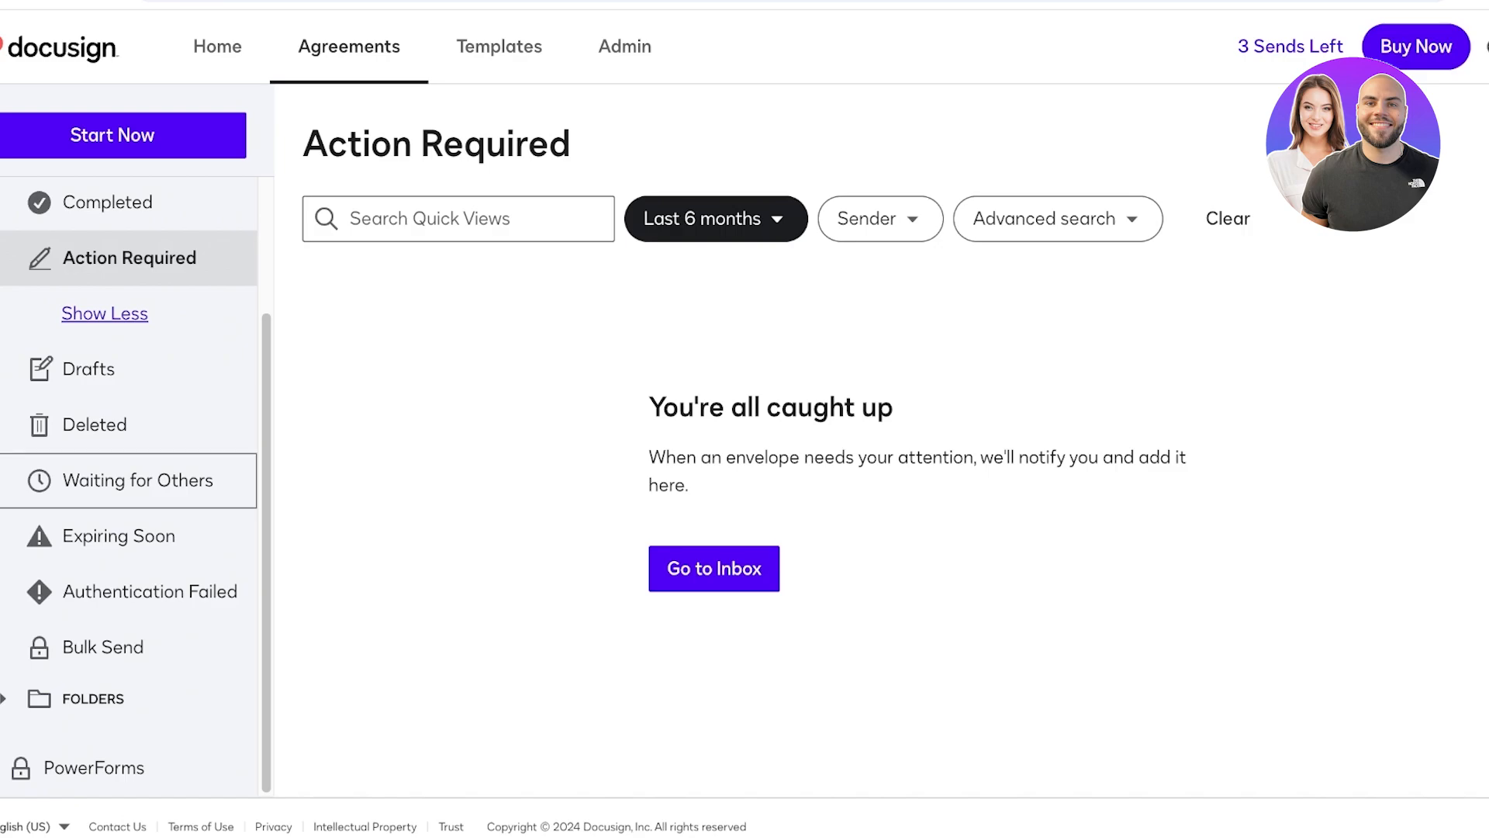
key(Tab)
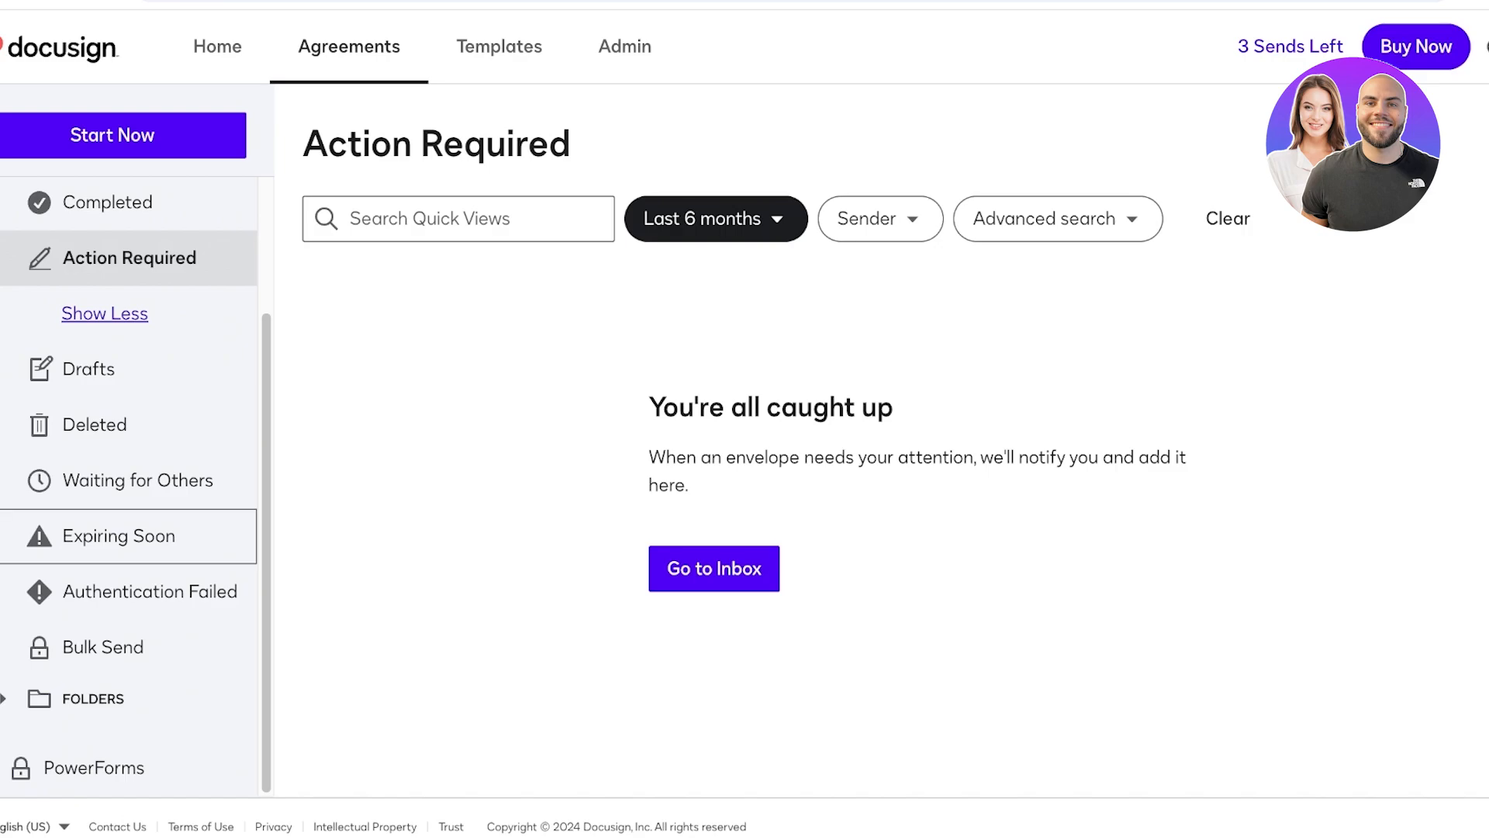
key(Tab)
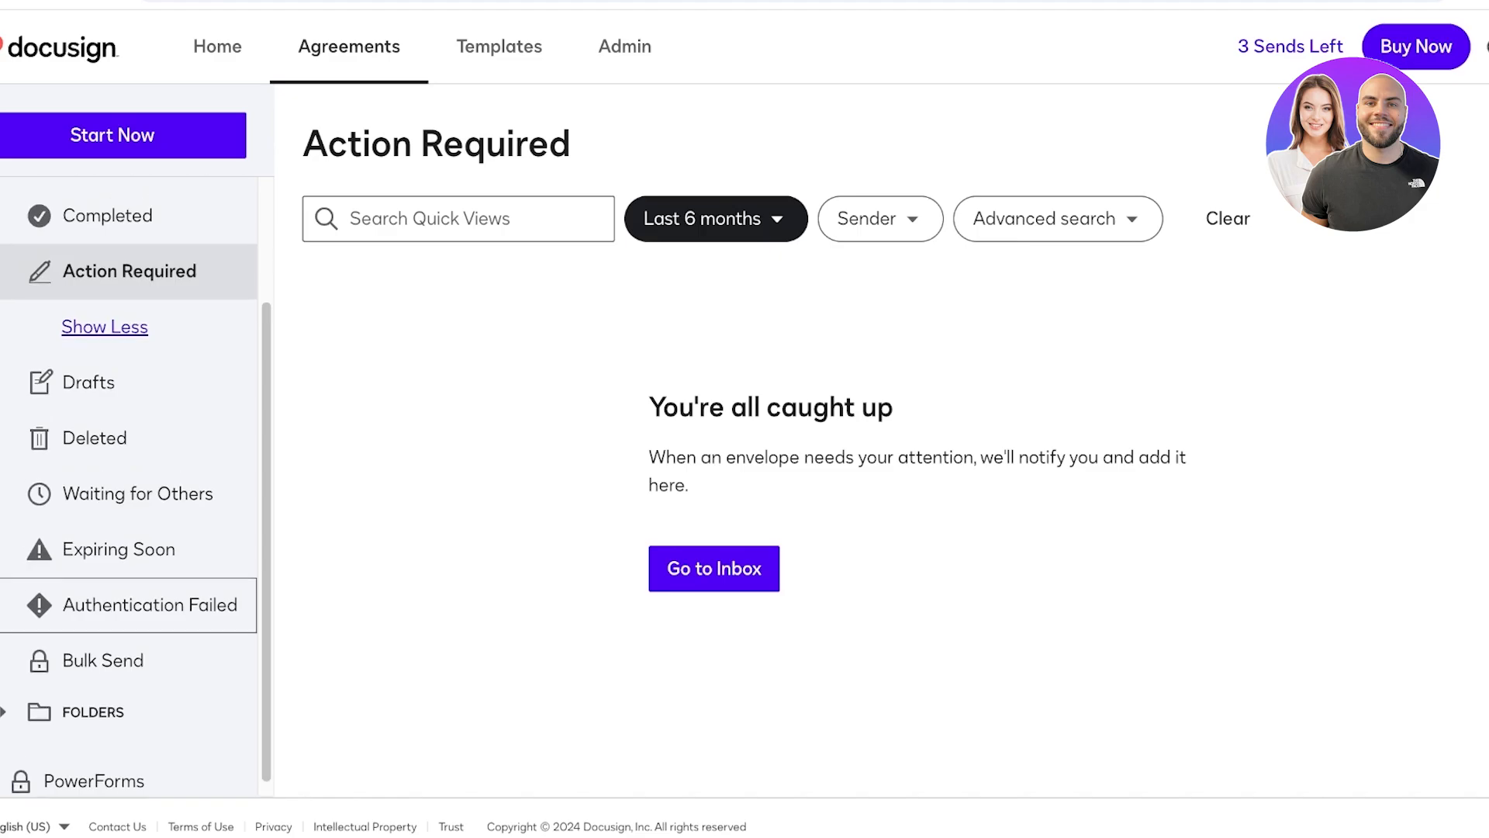
key(shift+Tab)
key(shift+Tab)
key(shift+Tab)
key(shift+Tab)
key(shift+Tab)
key(Return)
key(Return)
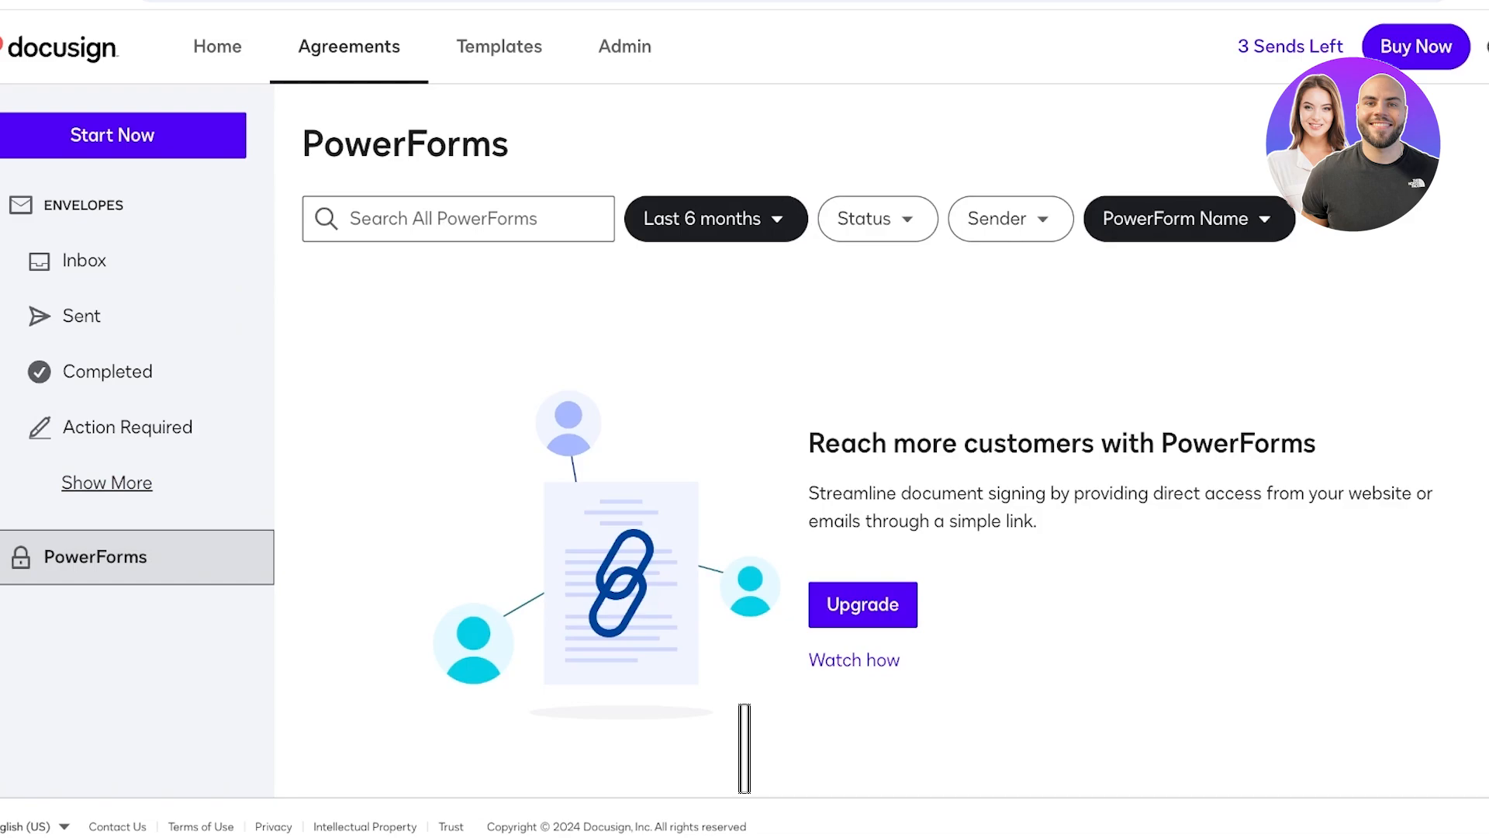
key(shift+Tab)
key(shift+Tab)
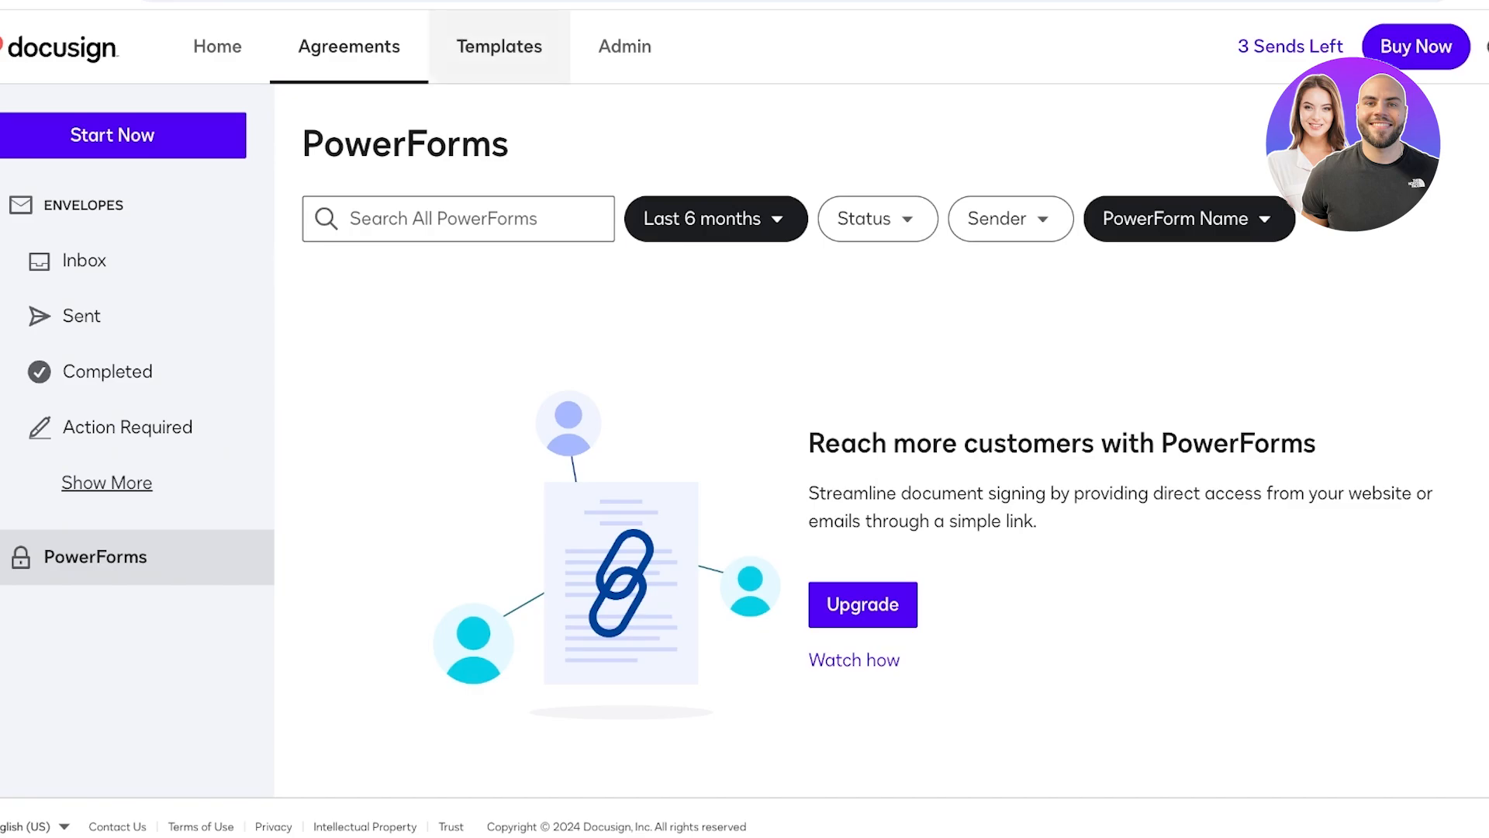
- Delete the [Untitled] template, leaving 3 day leave, and start a new blank template
click(499, 47)
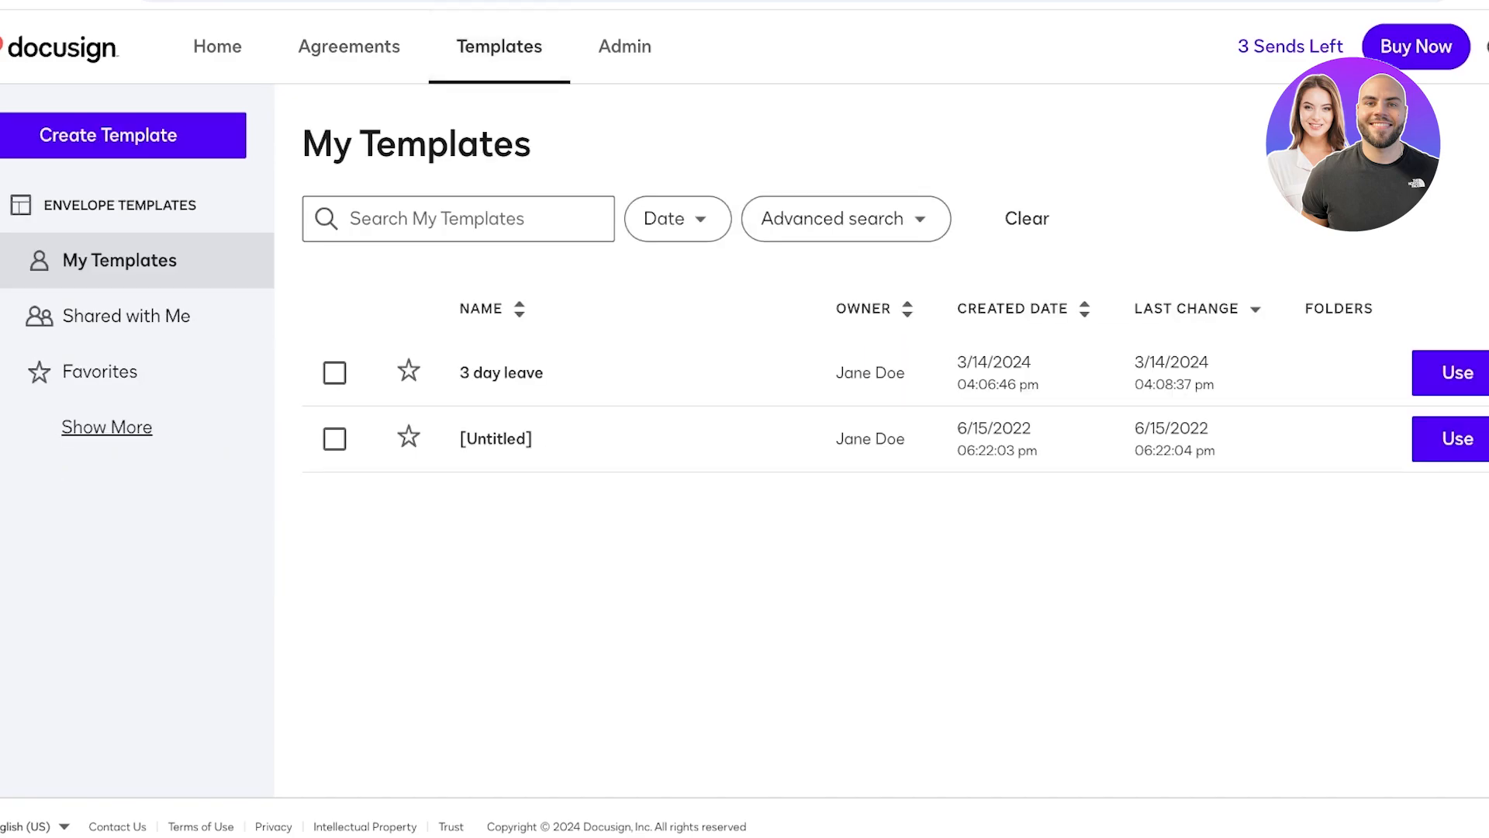
click(1477, 438)
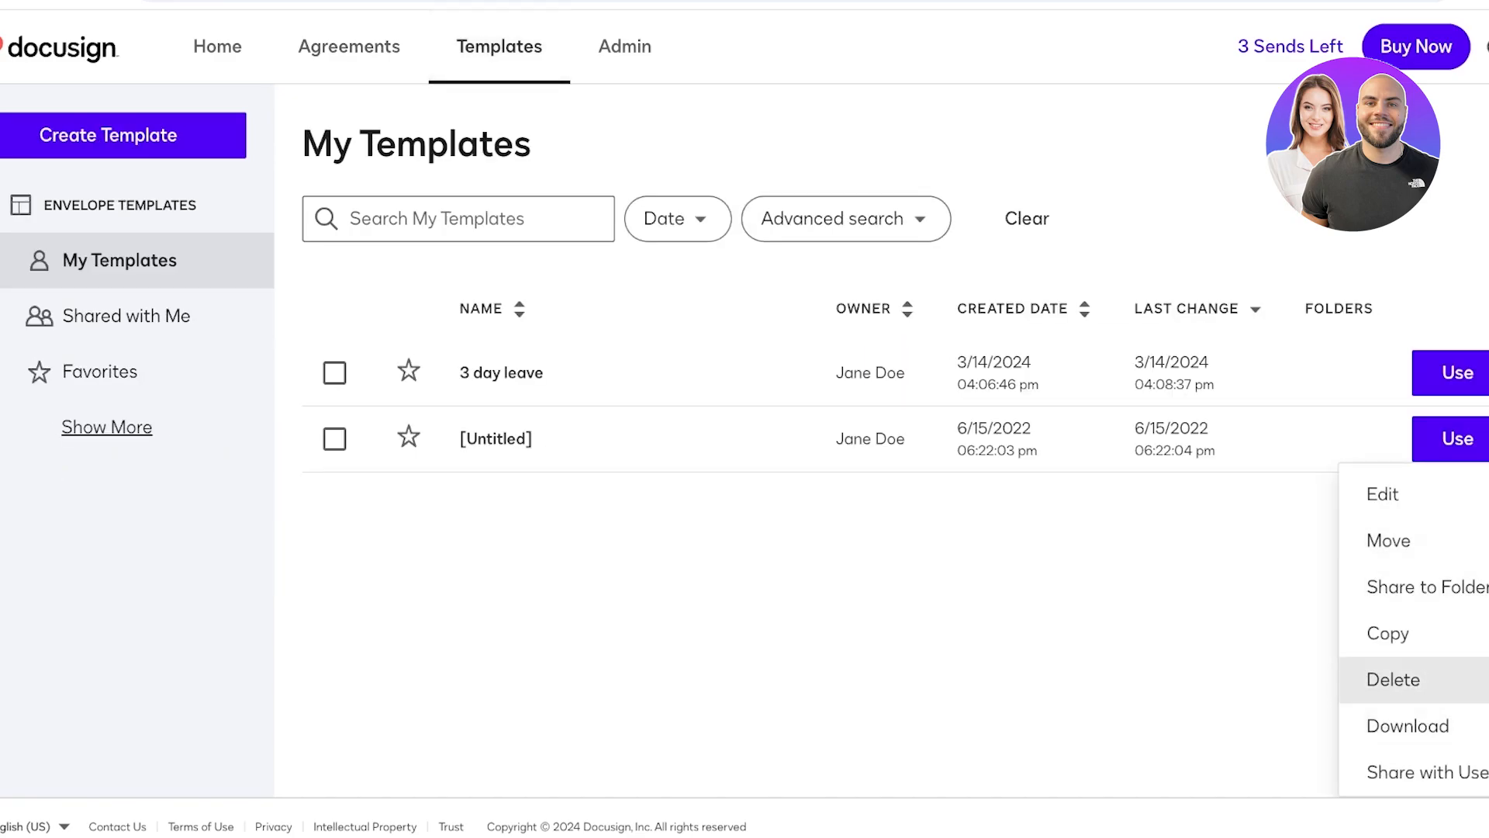
click(1396, 679)
click(553, 269)
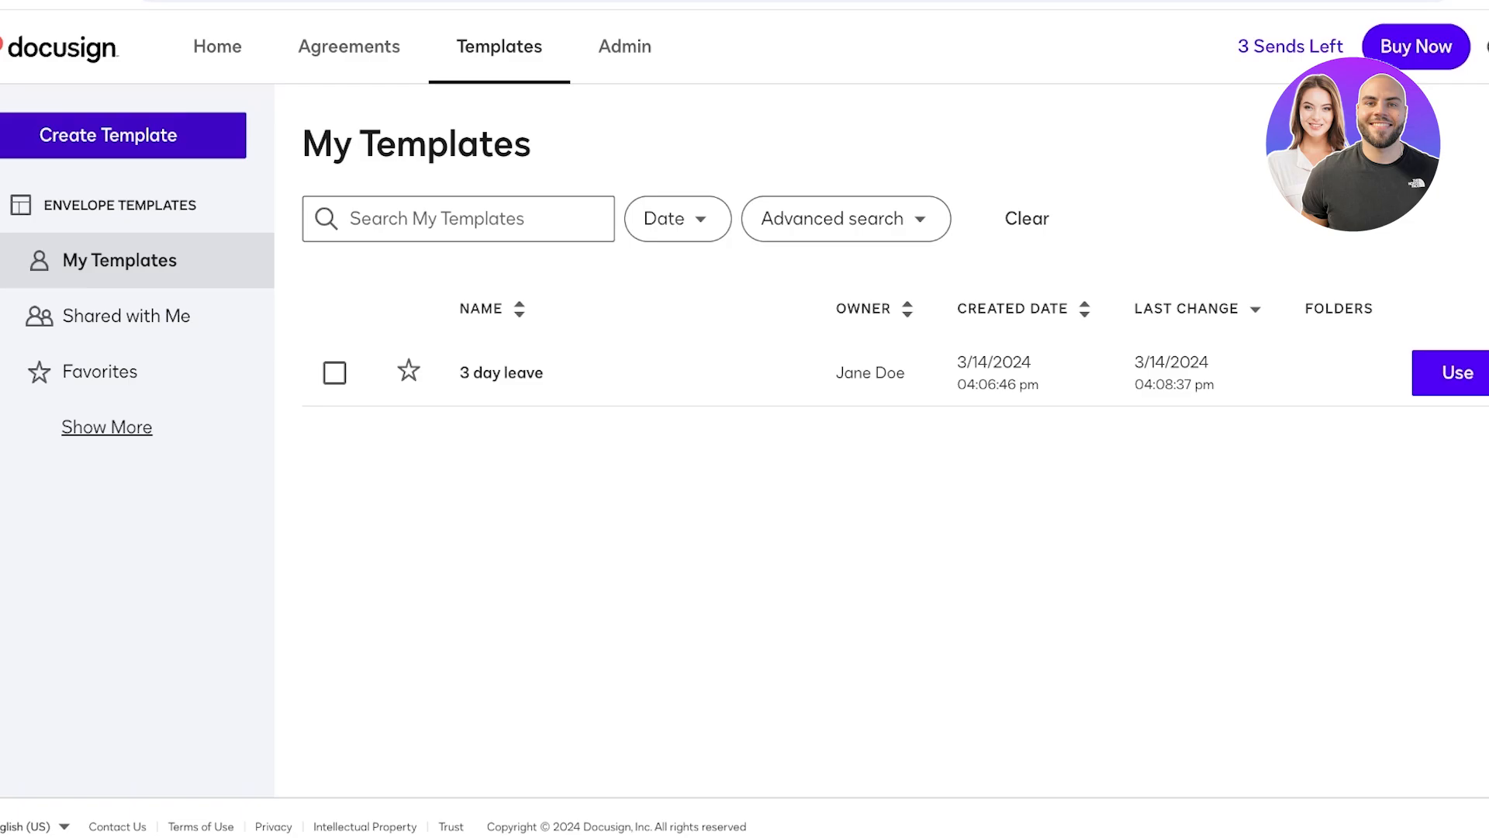
click(109, 135)
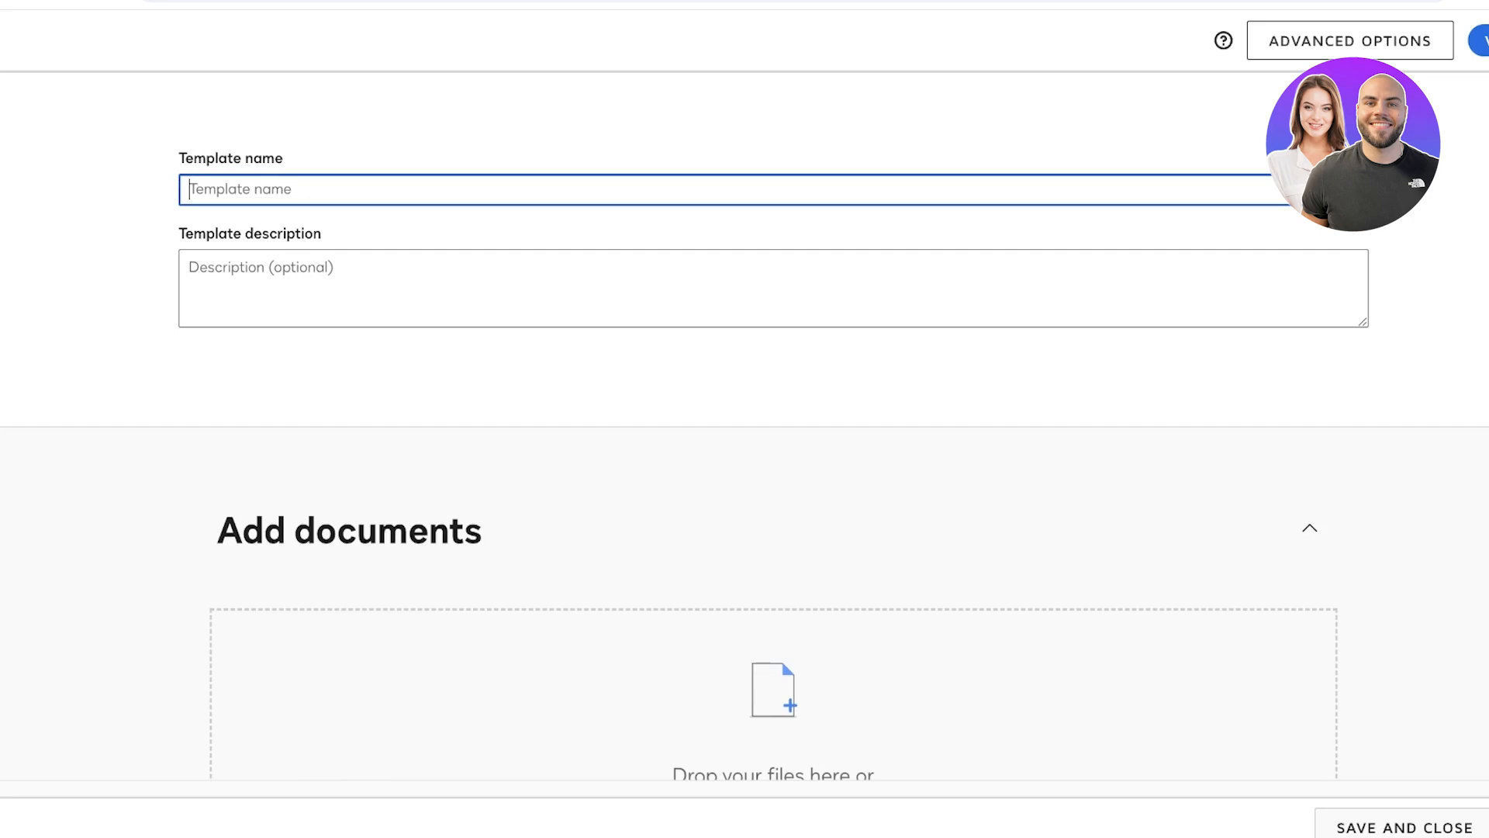
- Name the template 'Consent' and leave the description empty
text(C)
key(BackSpace)
text(Consent)
key(Tab)
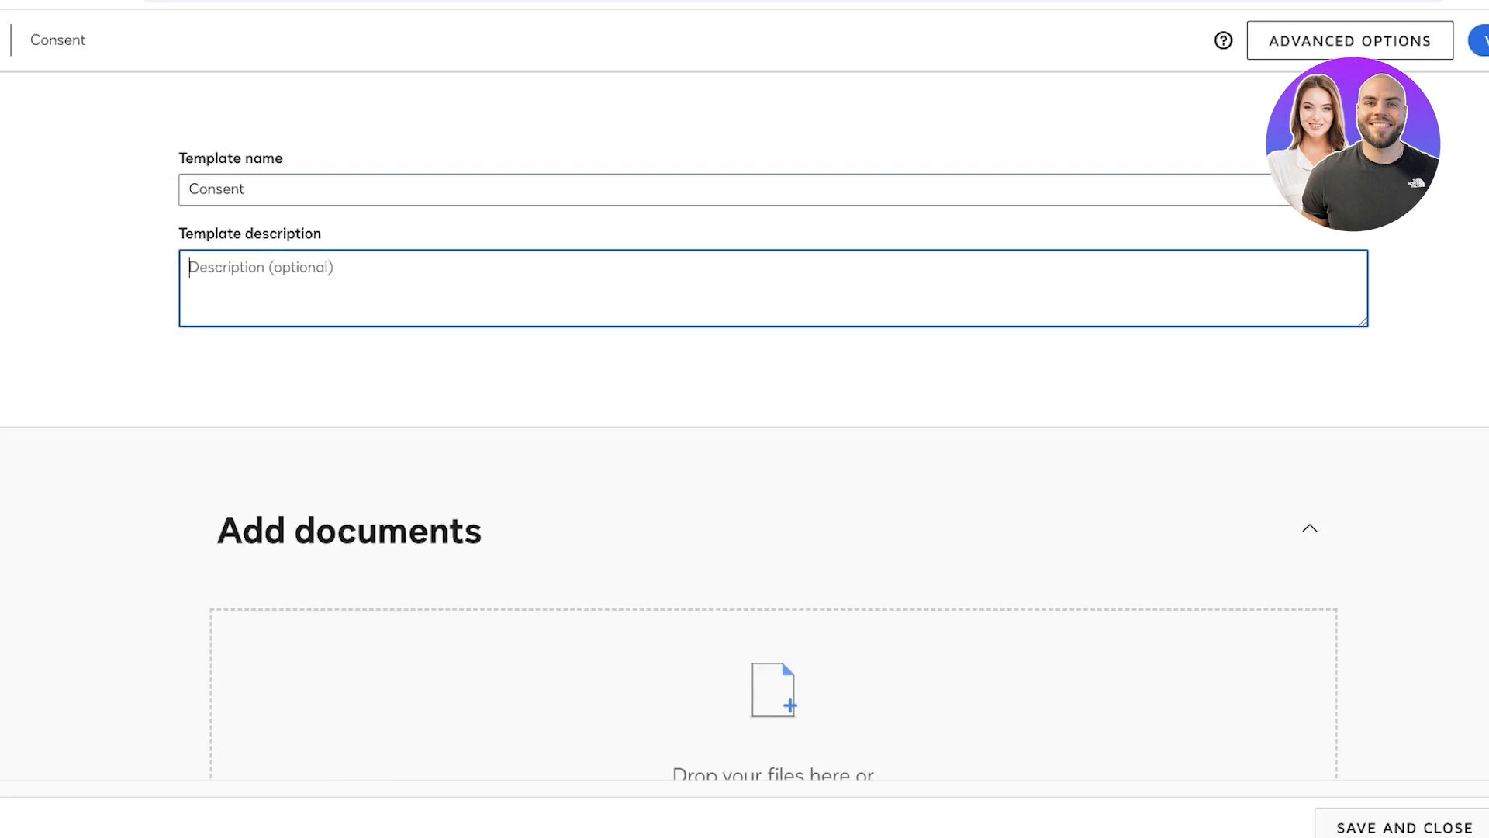
text(a)
key(BackSpace)
- Upload a document from the Desktop under Add documents
scroll(744, 426, down, 8)
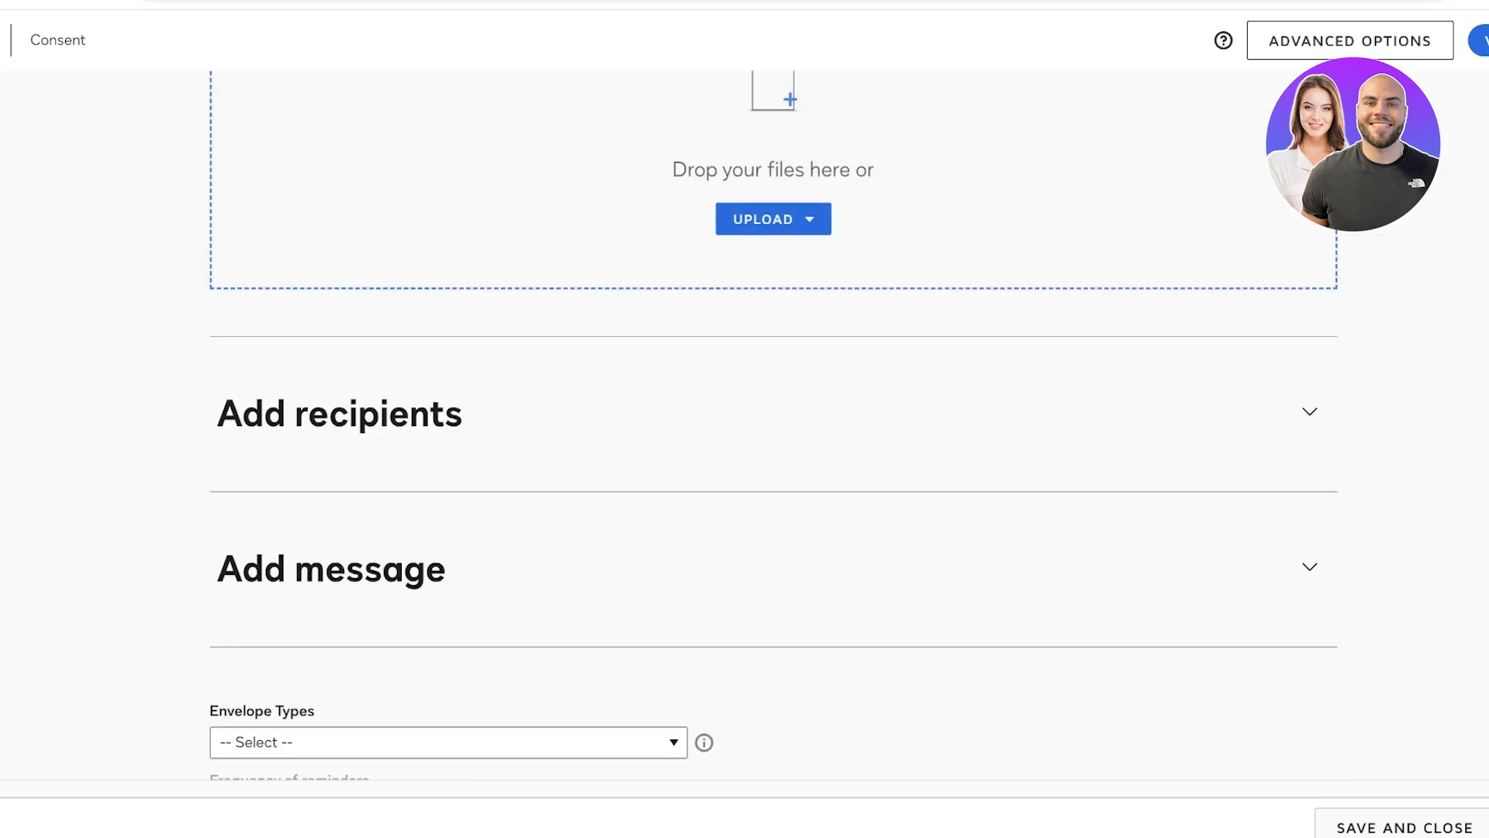
click(774, 219)
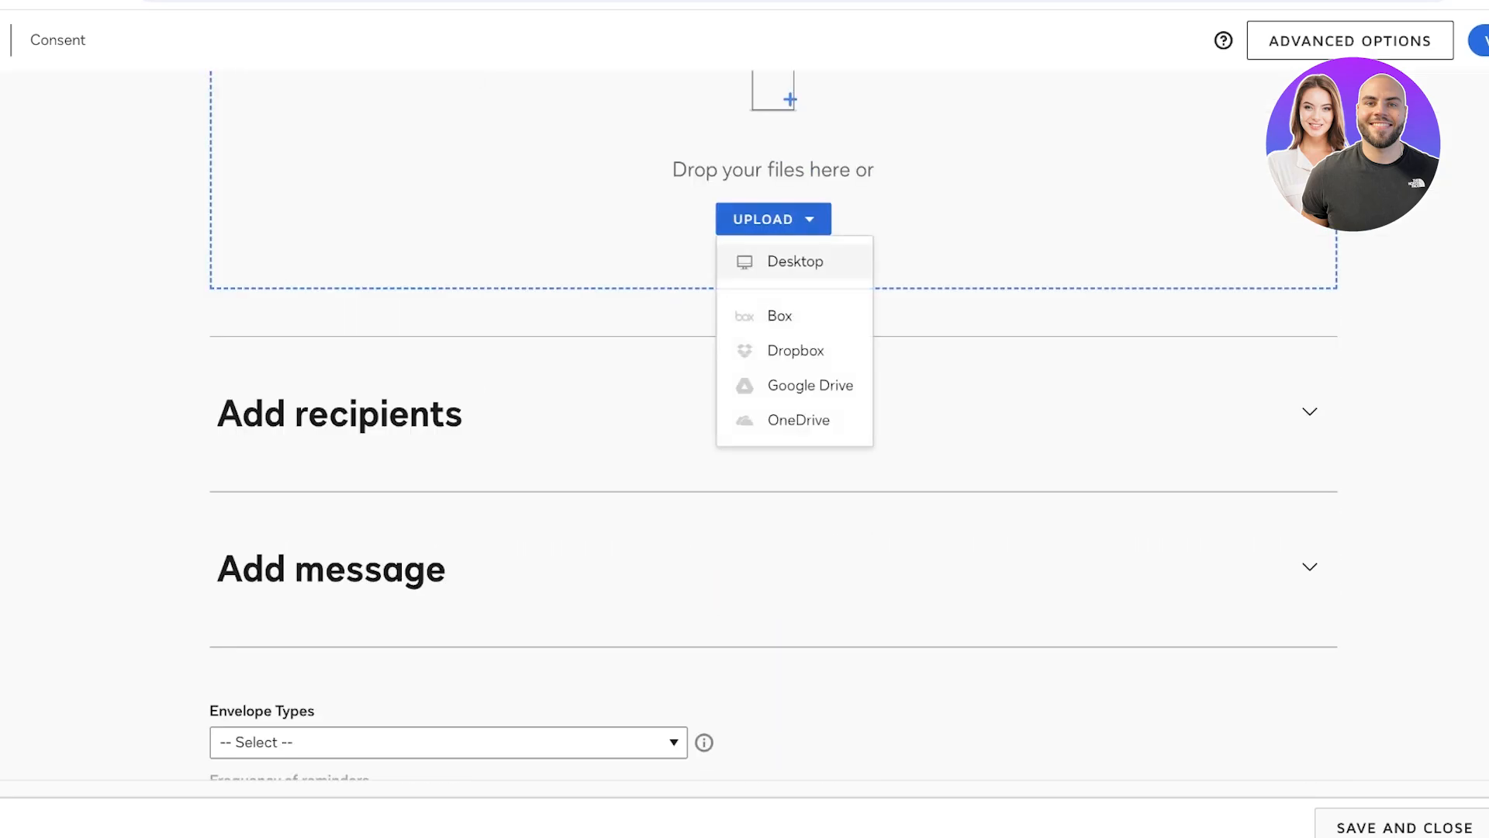
click(795, 262)
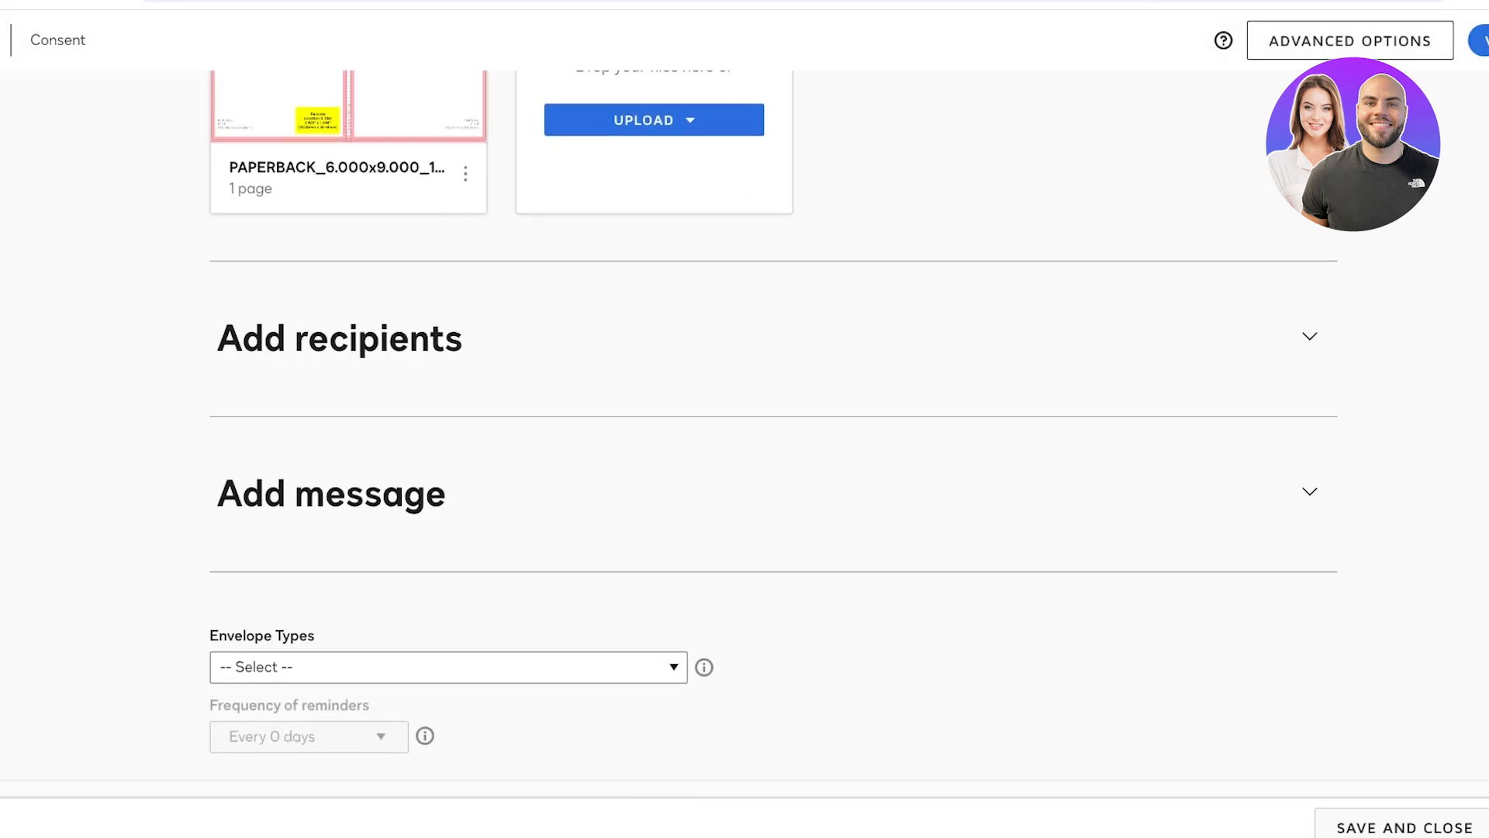
- Set the envelope type to Other and start typing a custom type 'C'
click(448, 667)
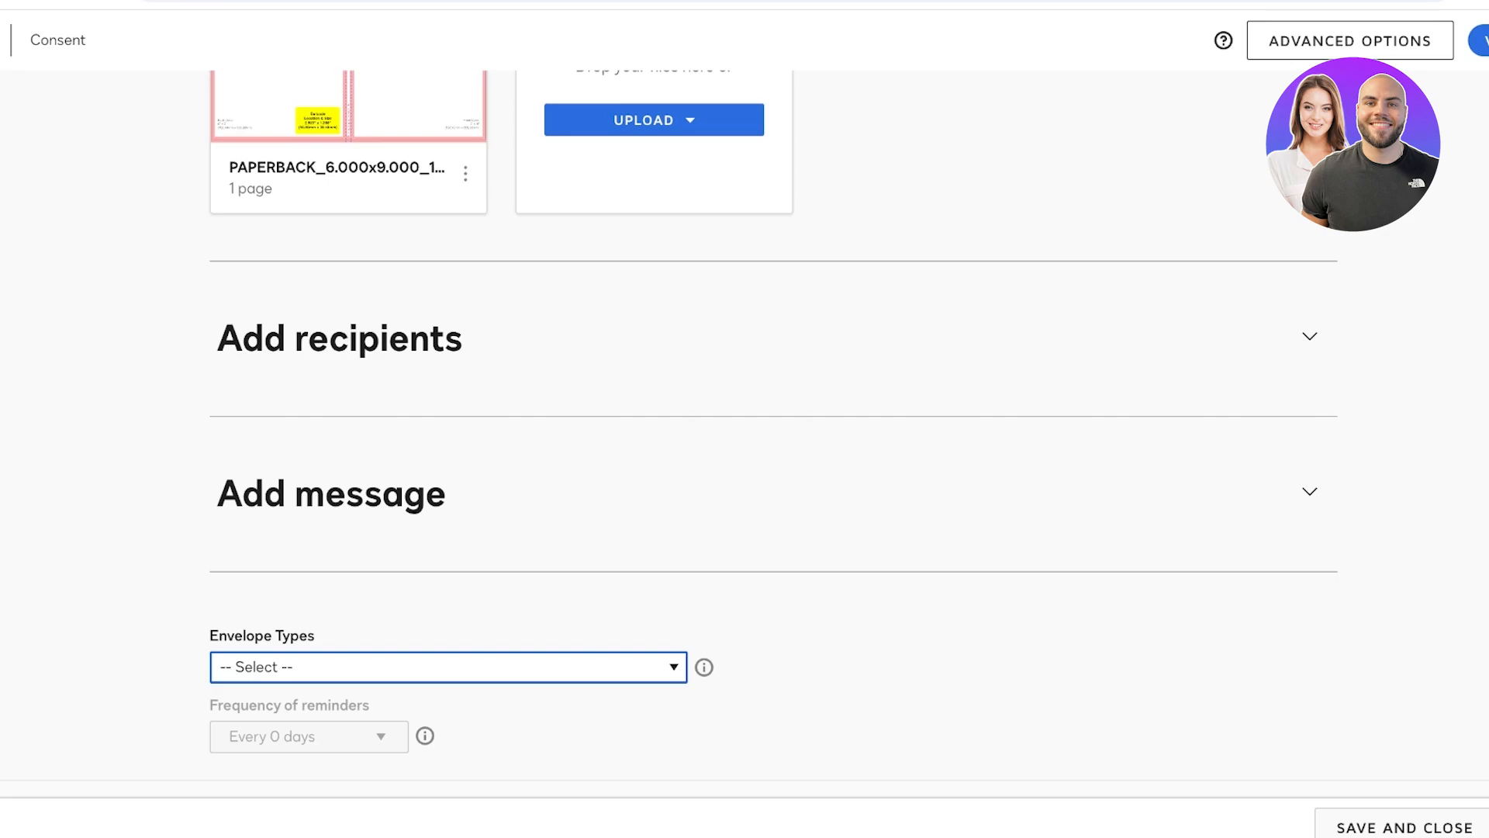
click(425, 735)
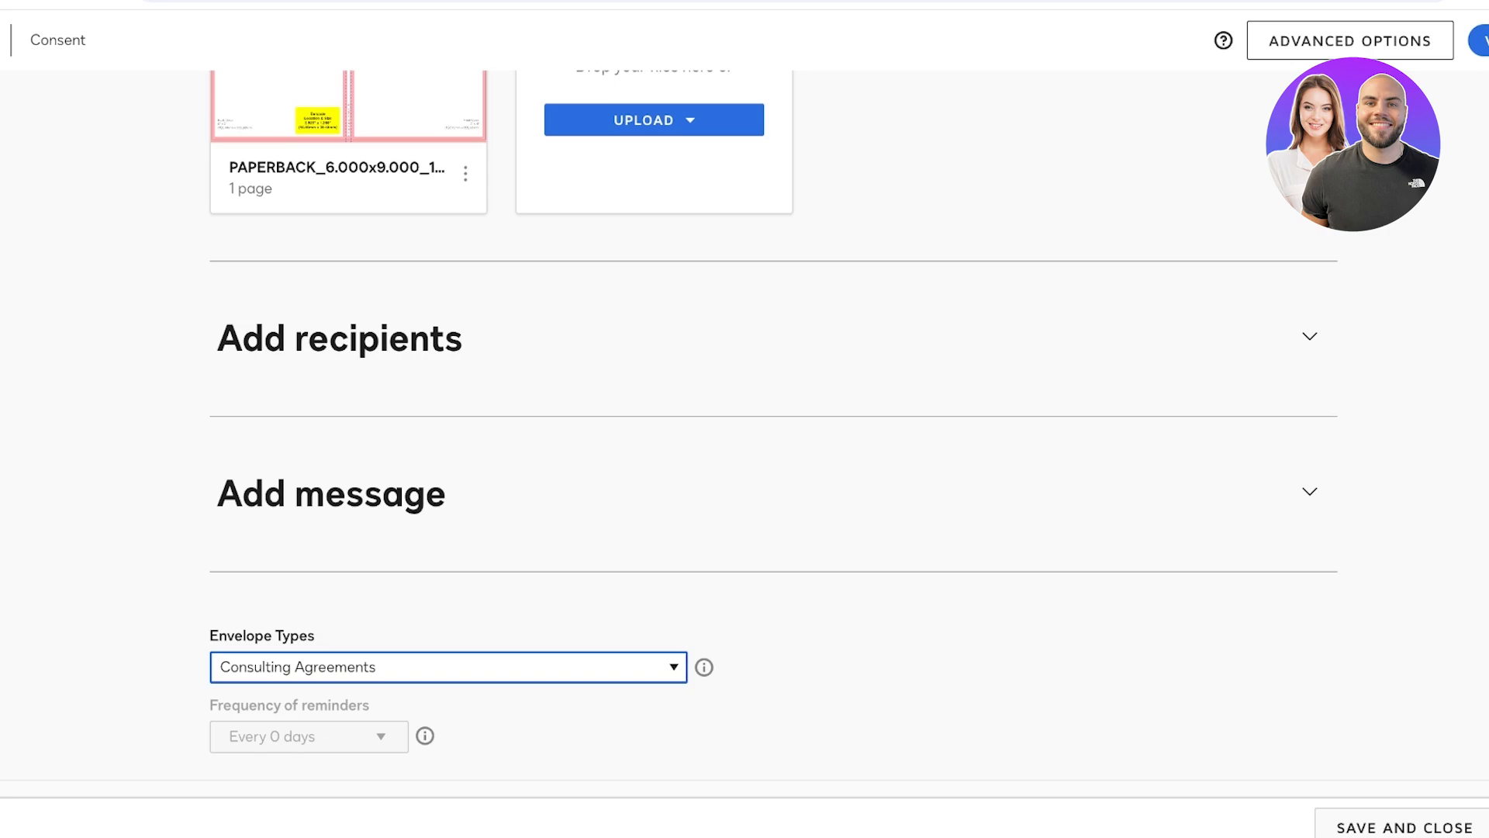
click(448, 667)
scroll(449, 666, down, 2)
click(449, 616)
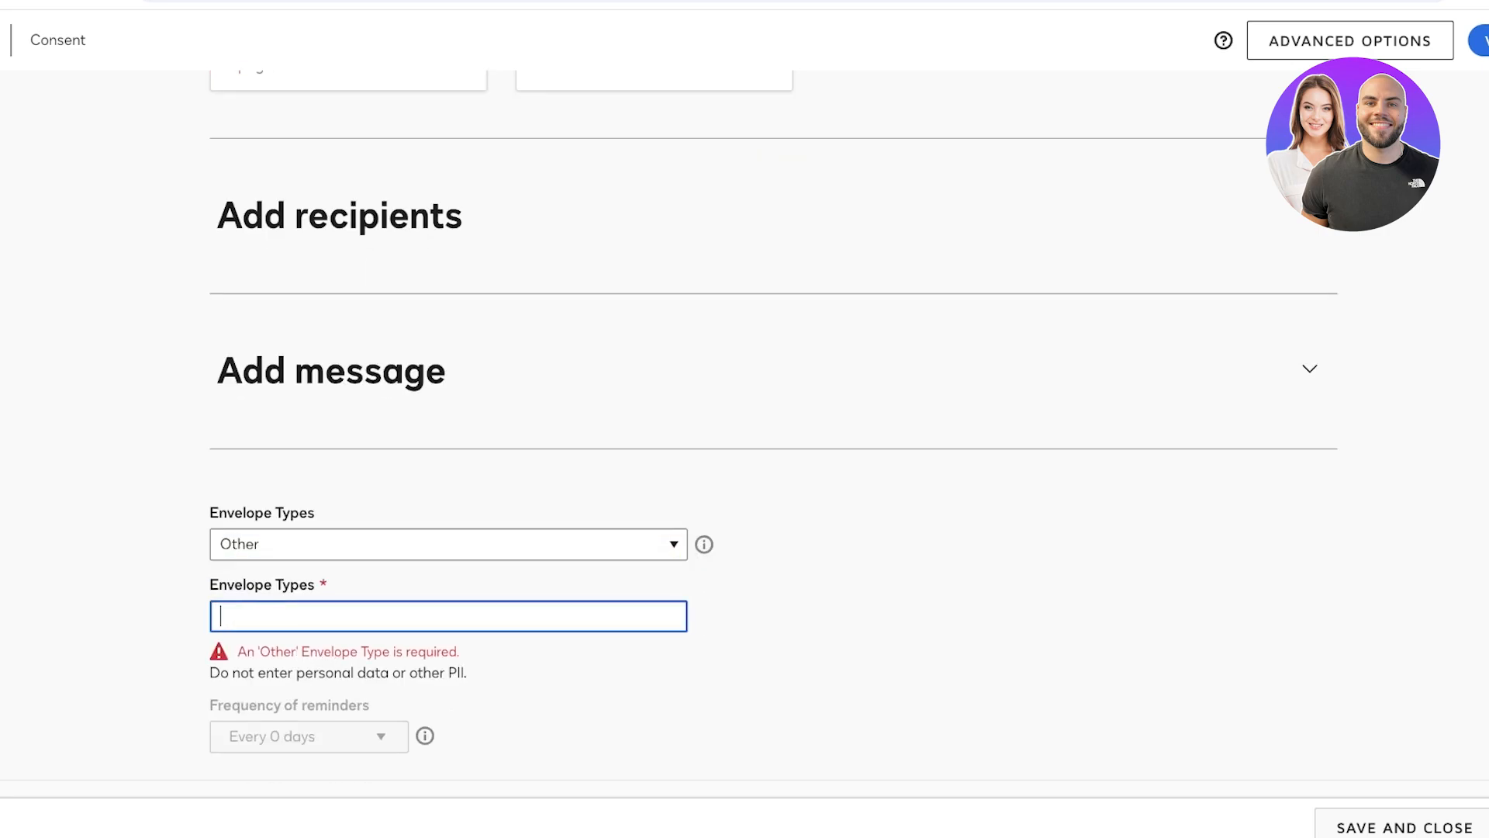
text(Consent Form)
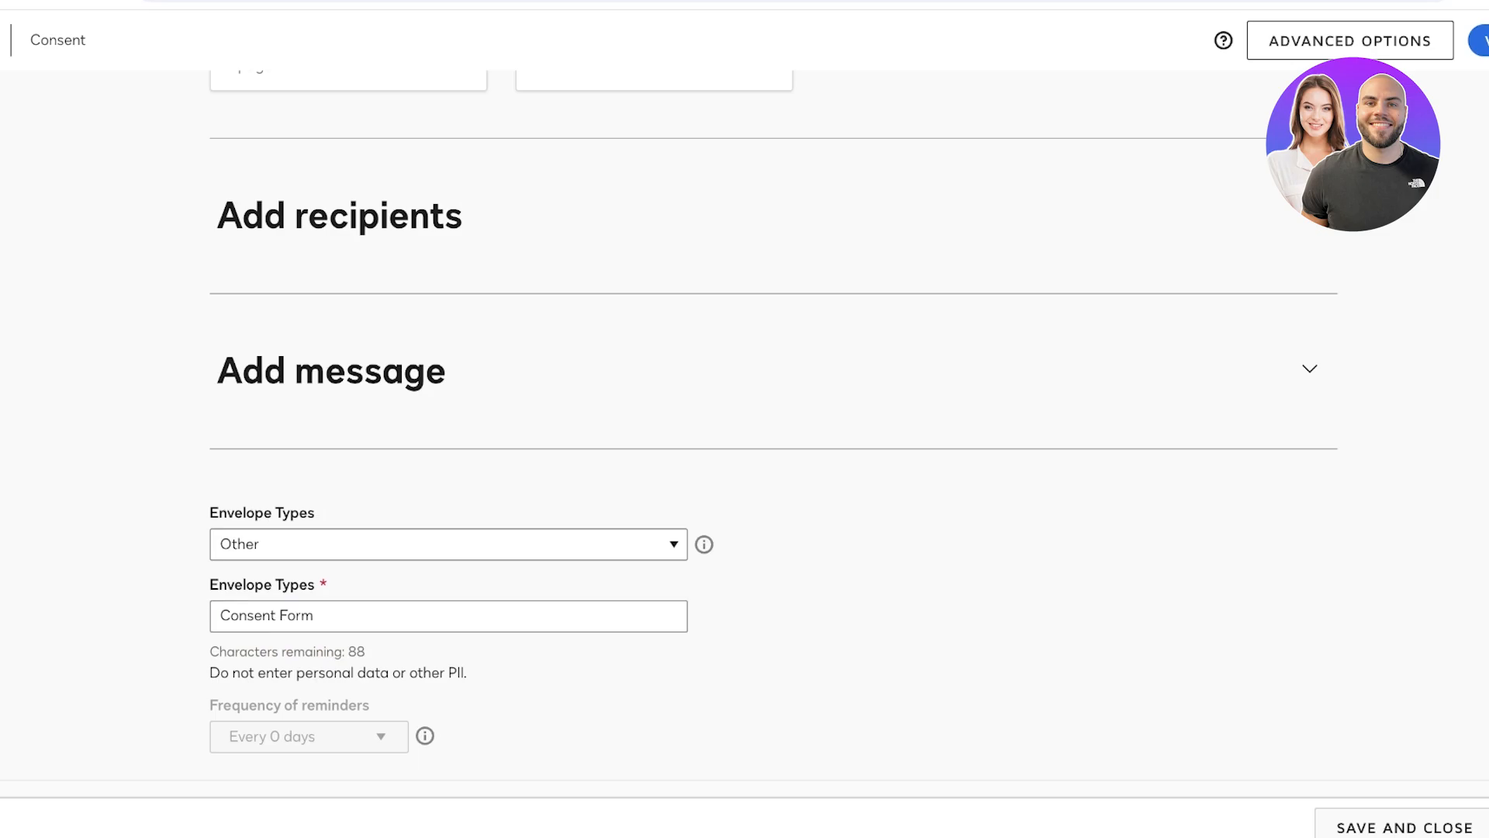
- Close the template editor and discard the unsaved changes
scroll(744, 419, up, 10)
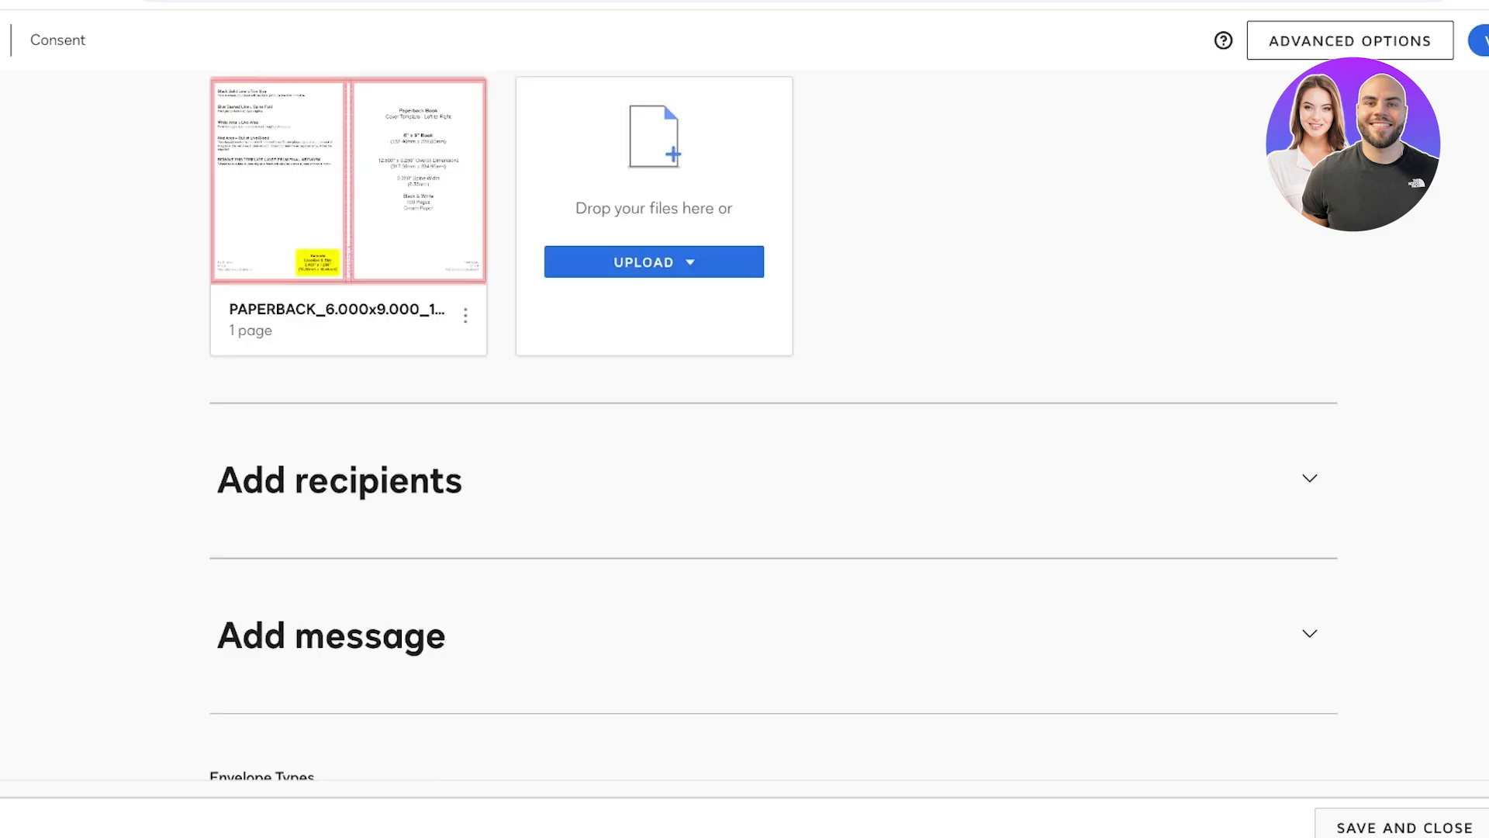
scroll(349, 426, down, 10)
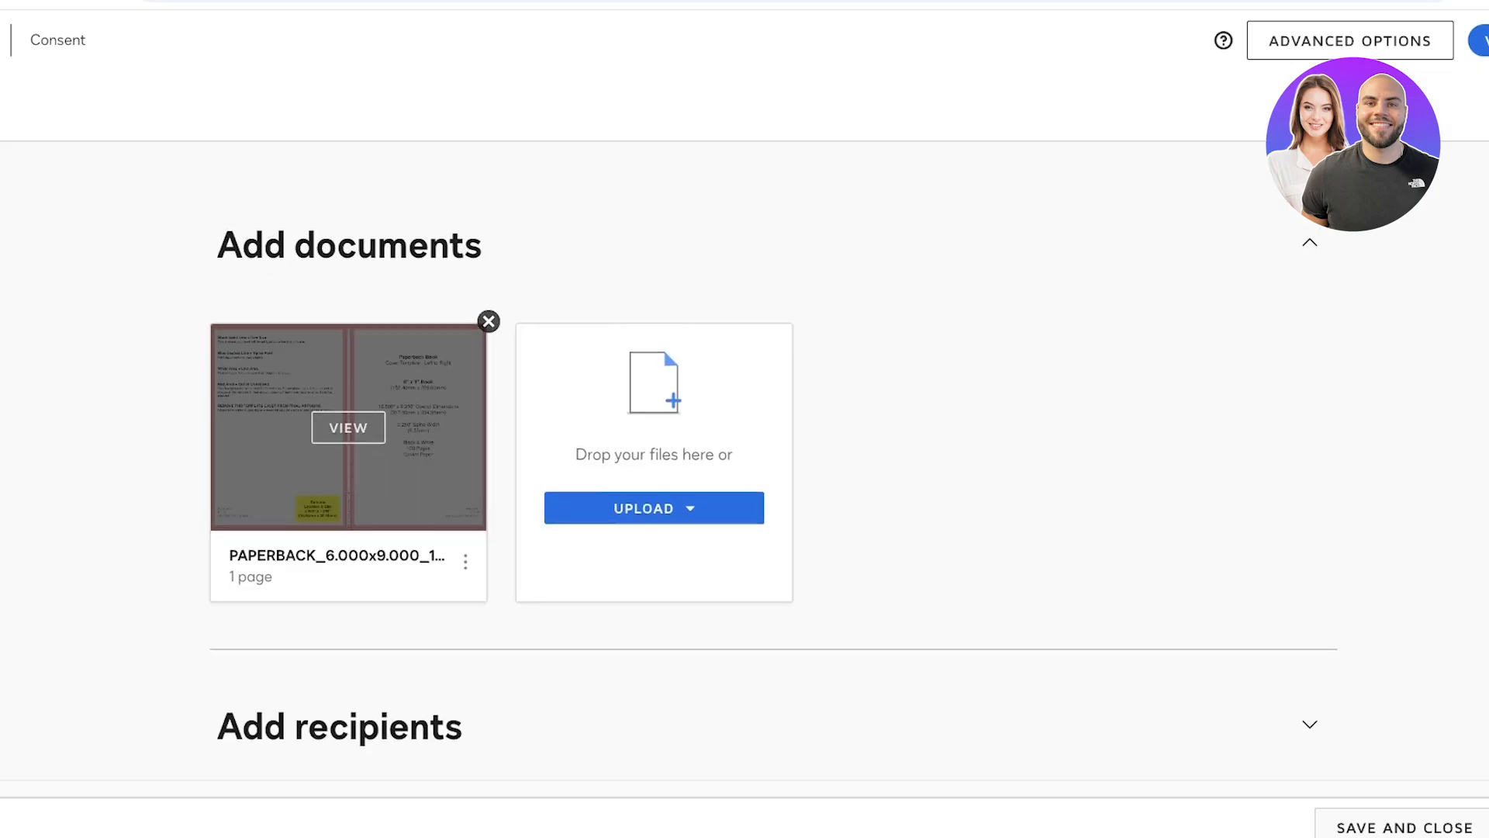
scroll(744, 418, up, 10)
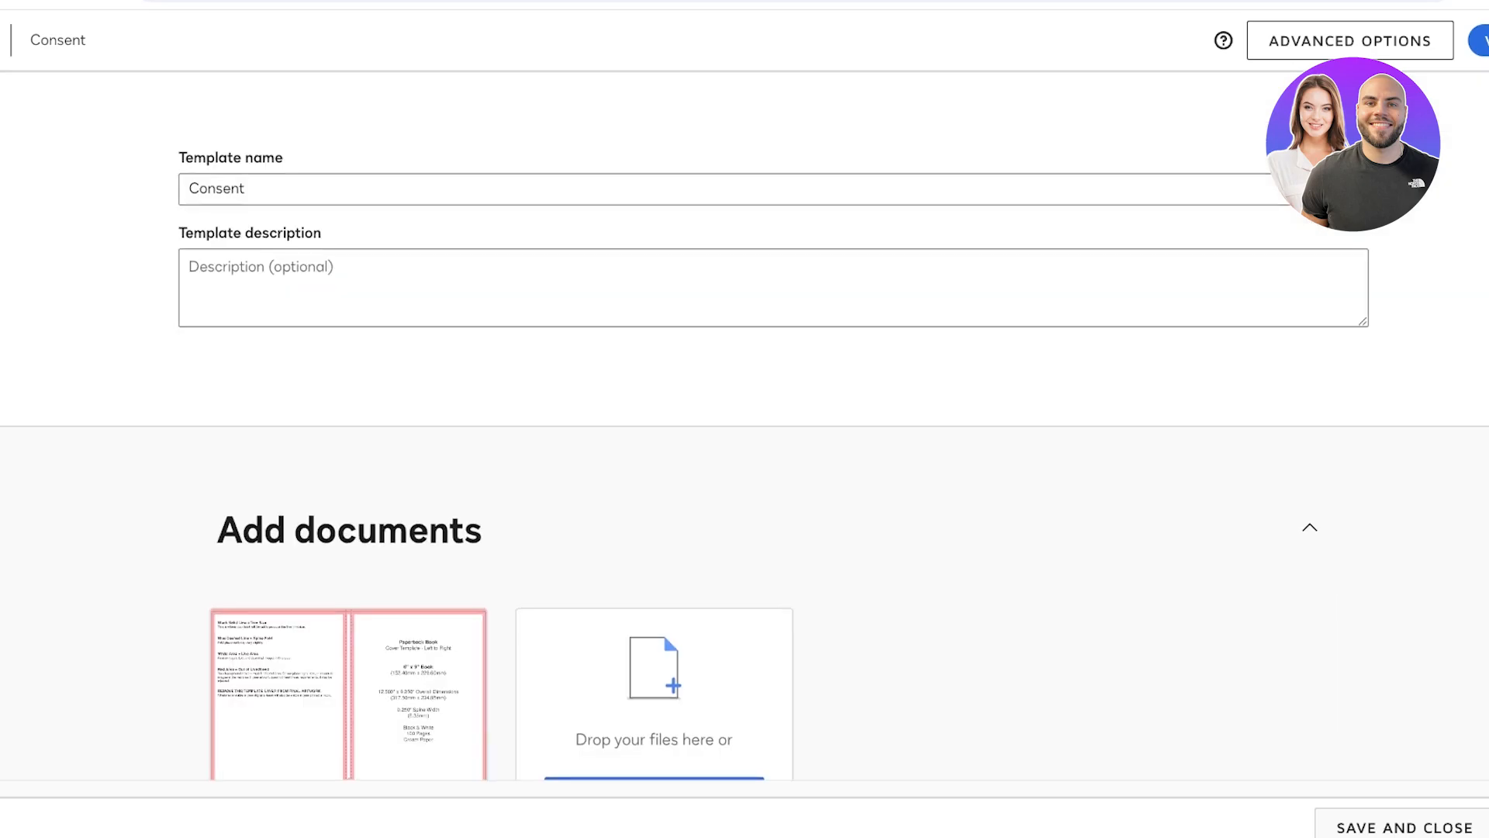
scroll(745, 419, down, 10)
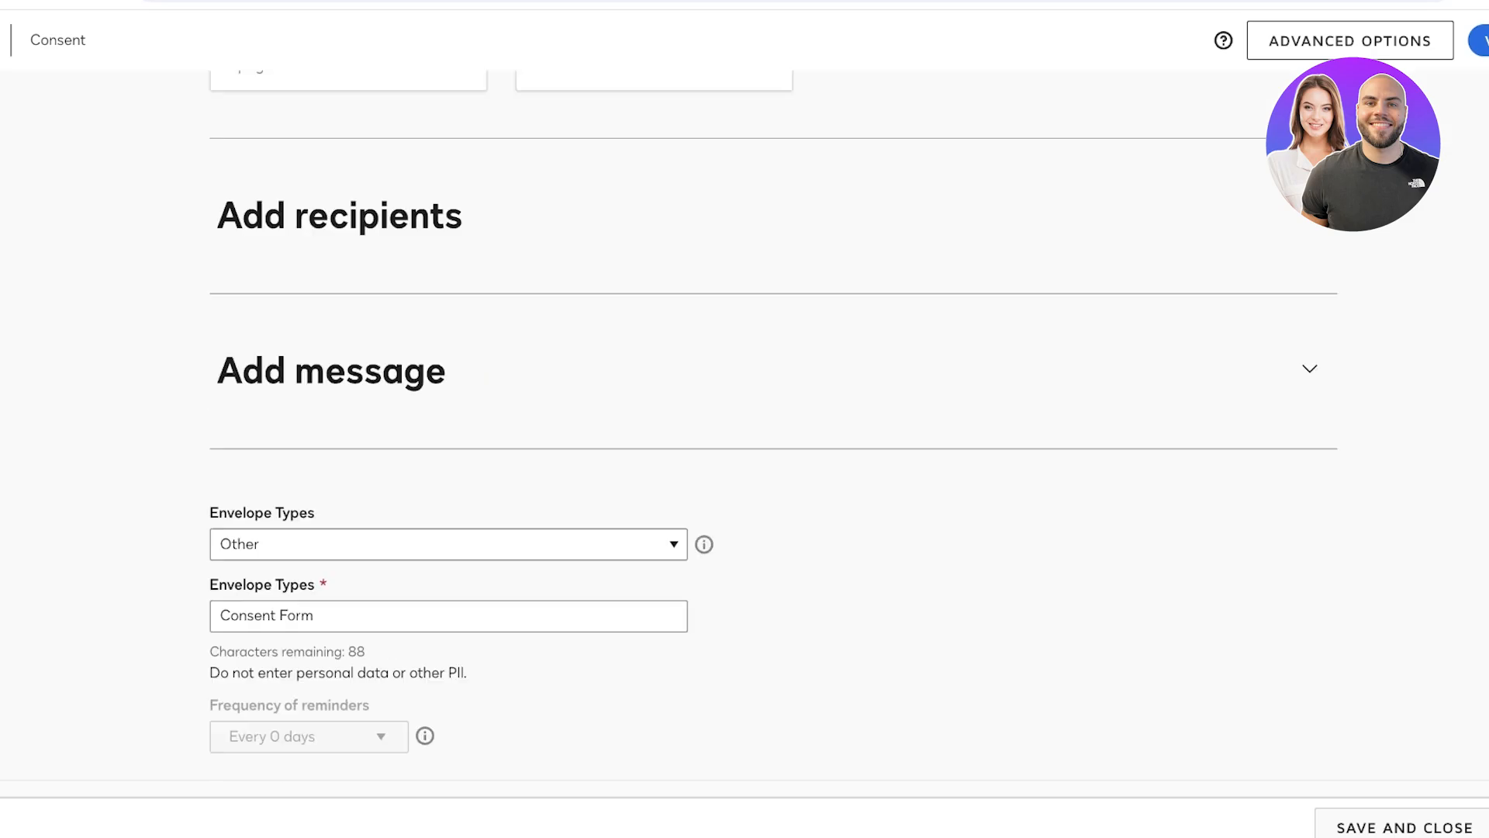
scroll(745, 419, up, 10)
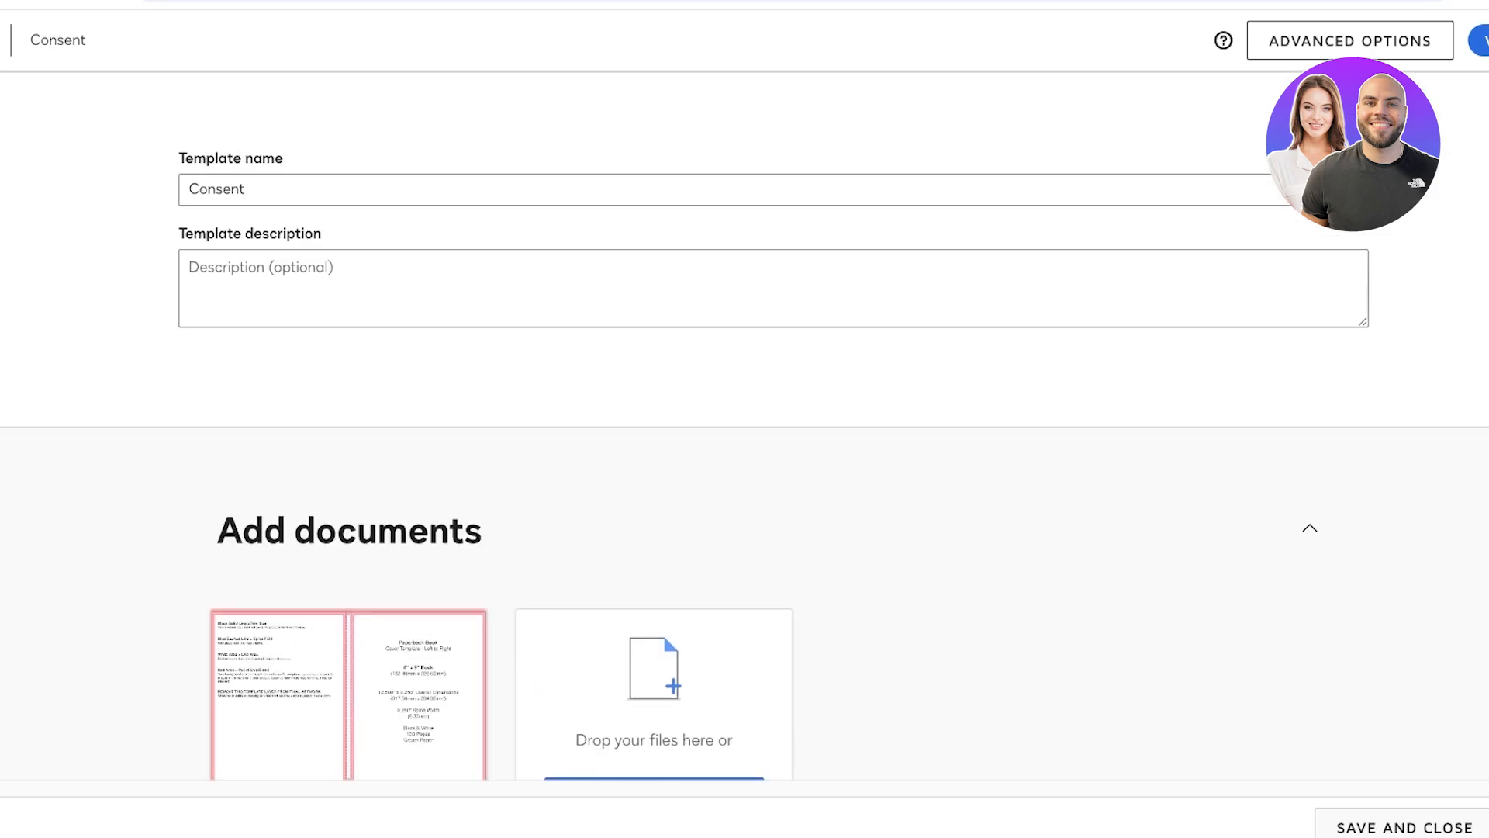
click(4, 40)
click(706, 311)
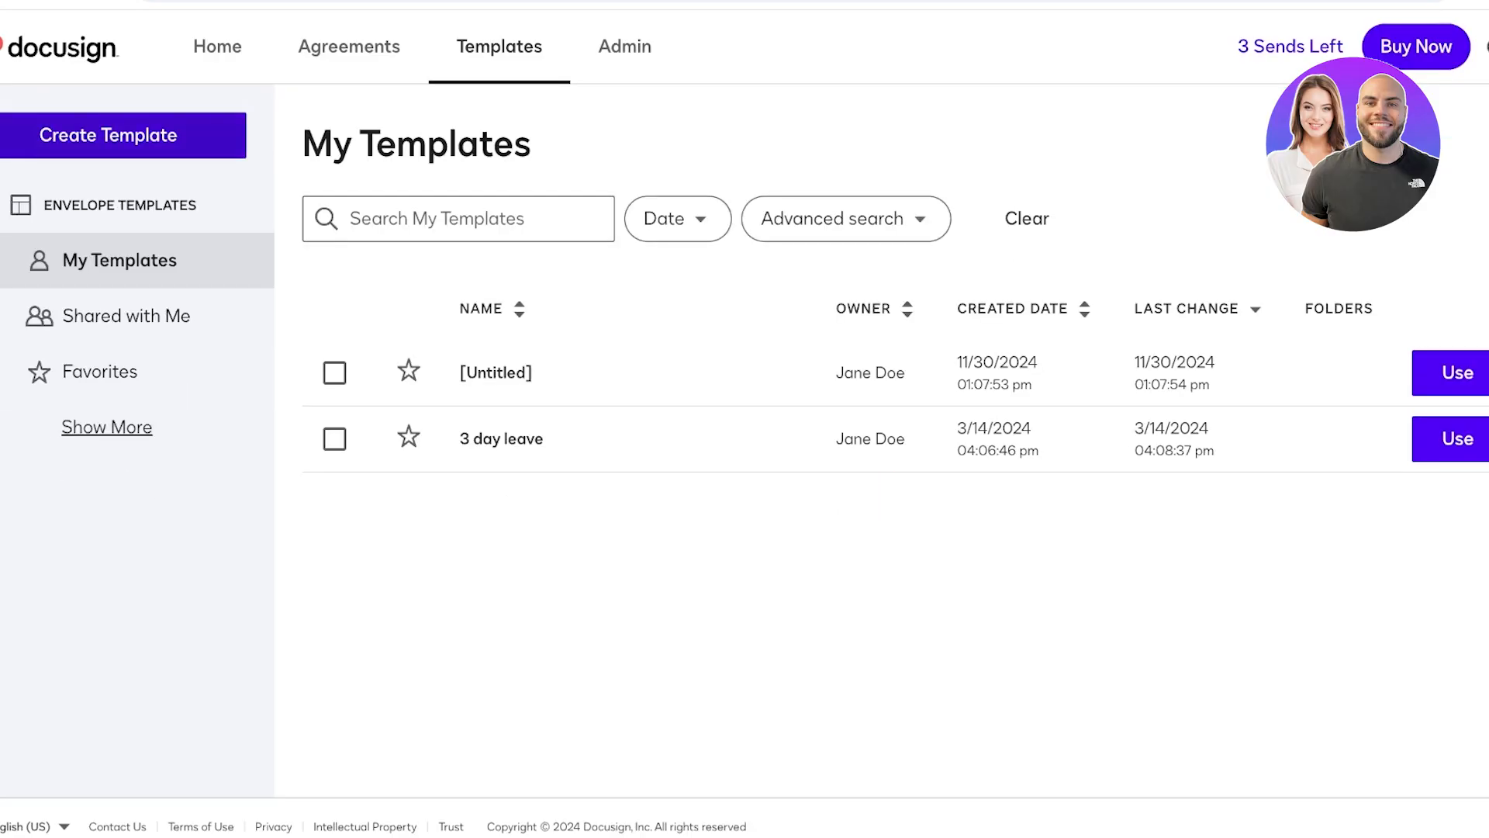
- Start a new envelope from Agreements and expand the UPLOAD source options
click(349, 47)
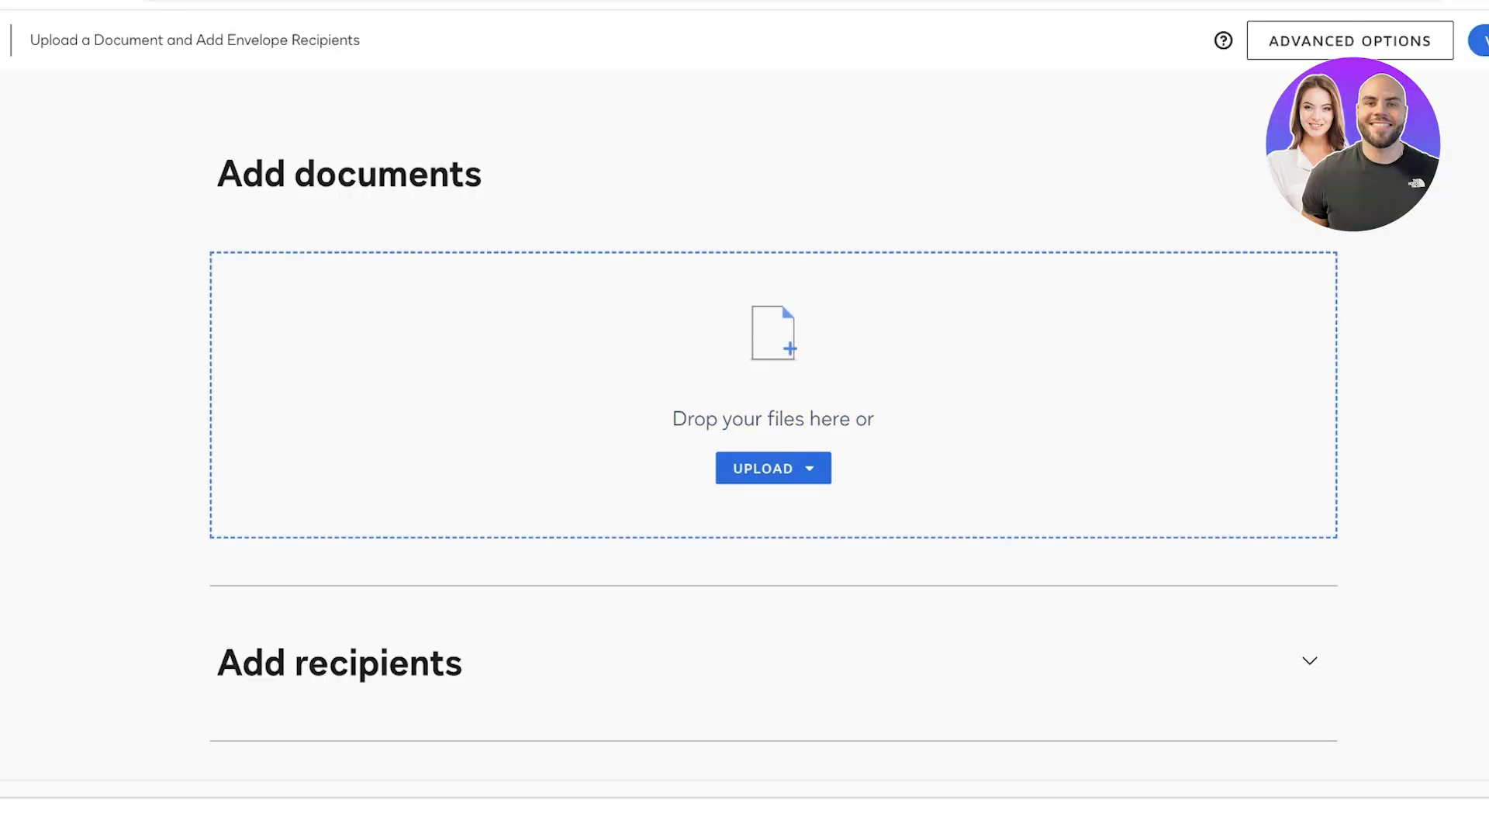
click(773, 468)
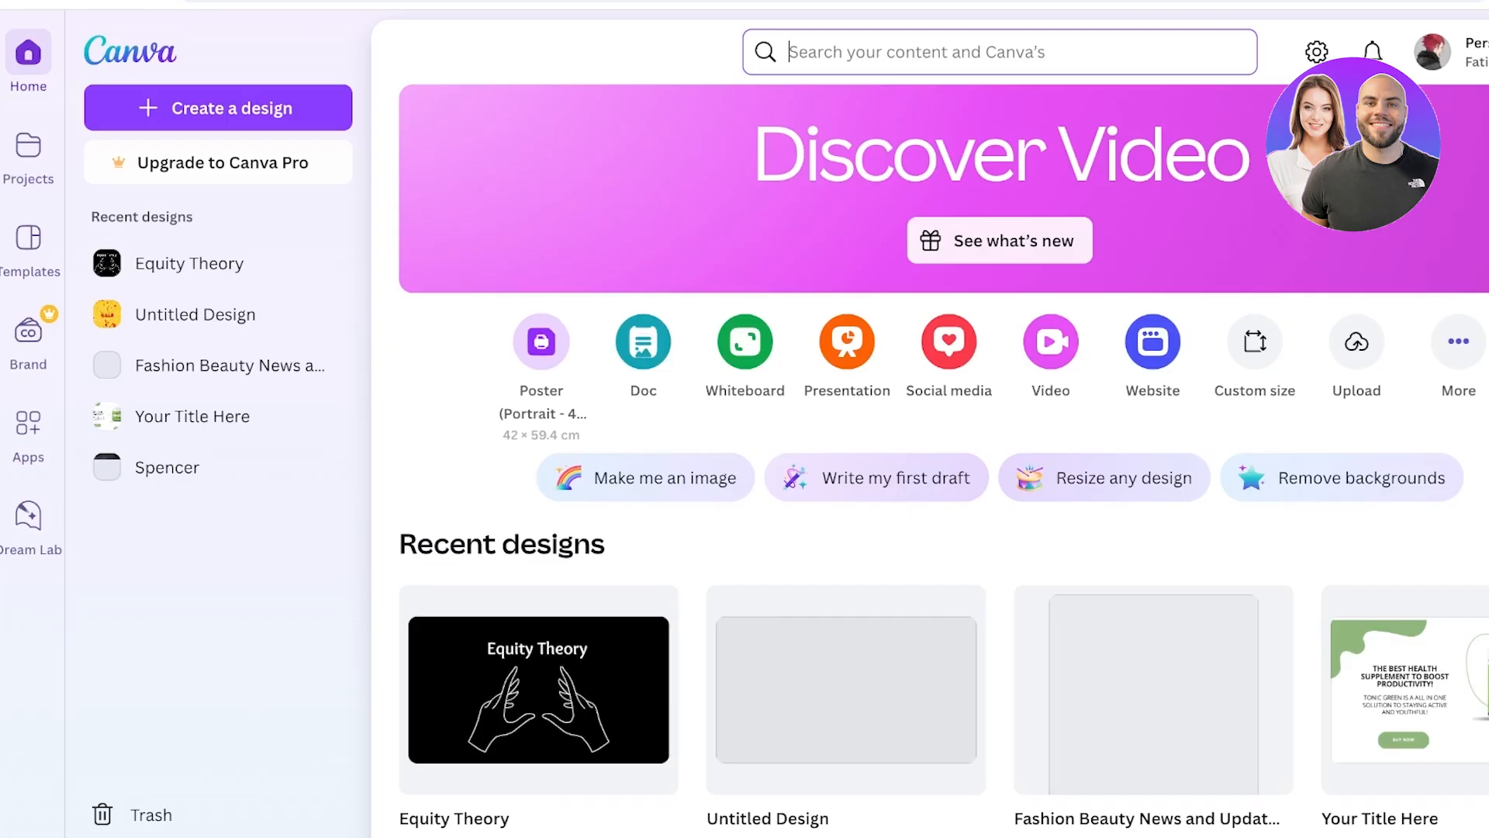
- Create a new Canva Doc and search templates for 'consent form'
click(643, 342)
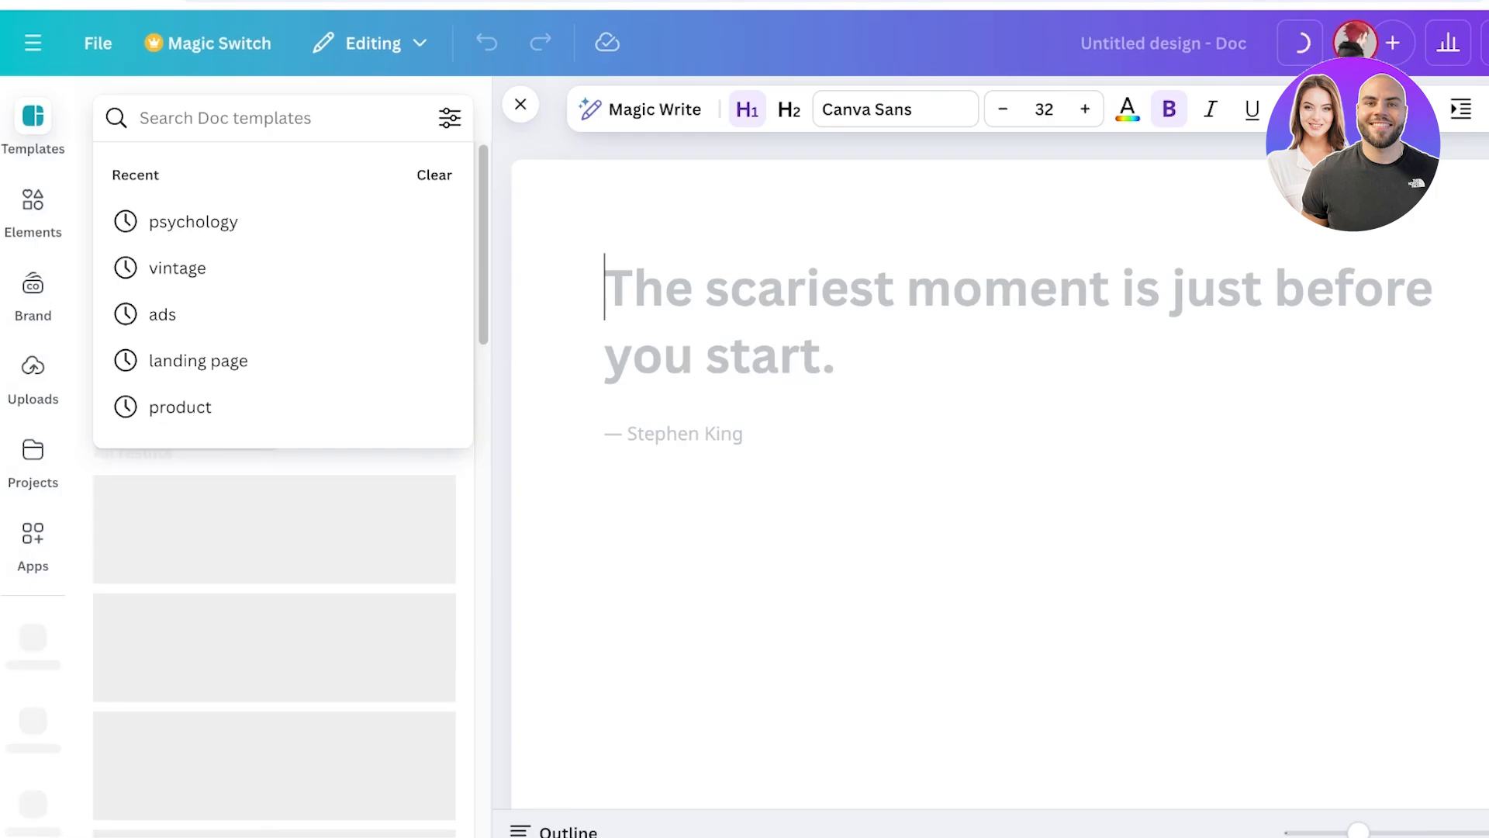
text(s)
key(BackSpace)
text(d)
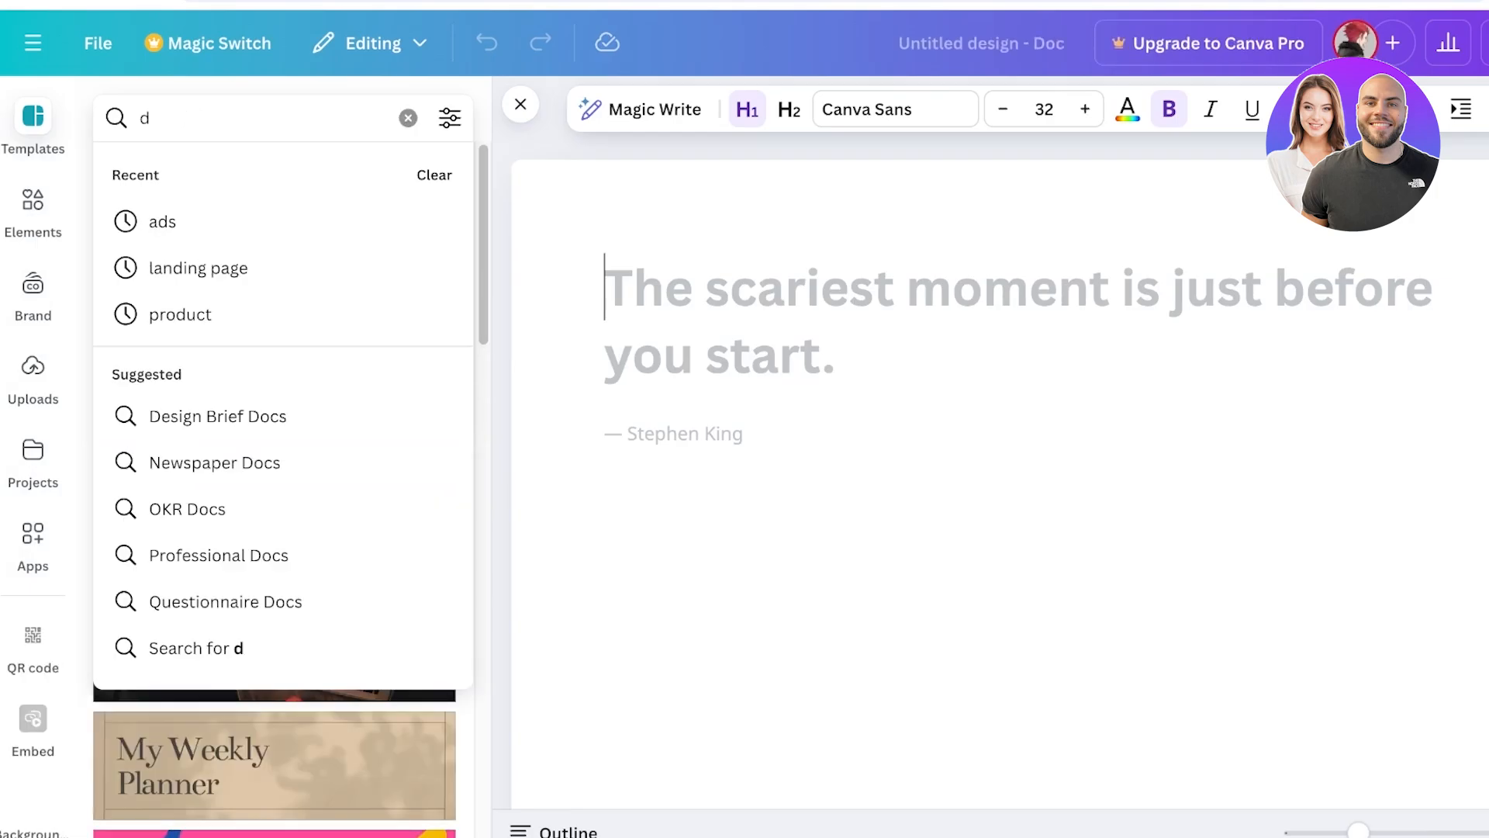
key(BackSpace)
text(consent fo)
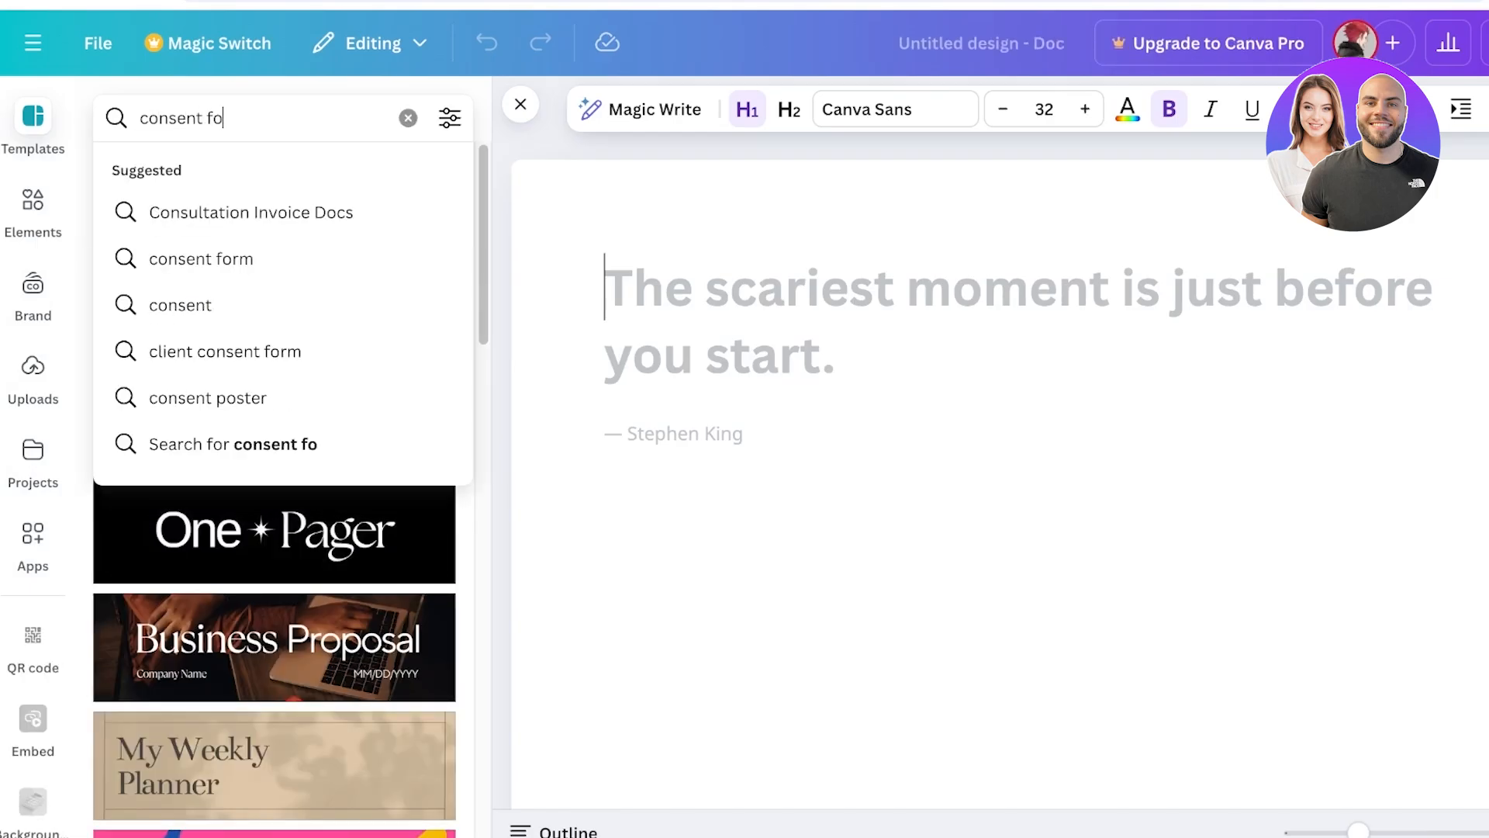
text(rm)
key(Return)
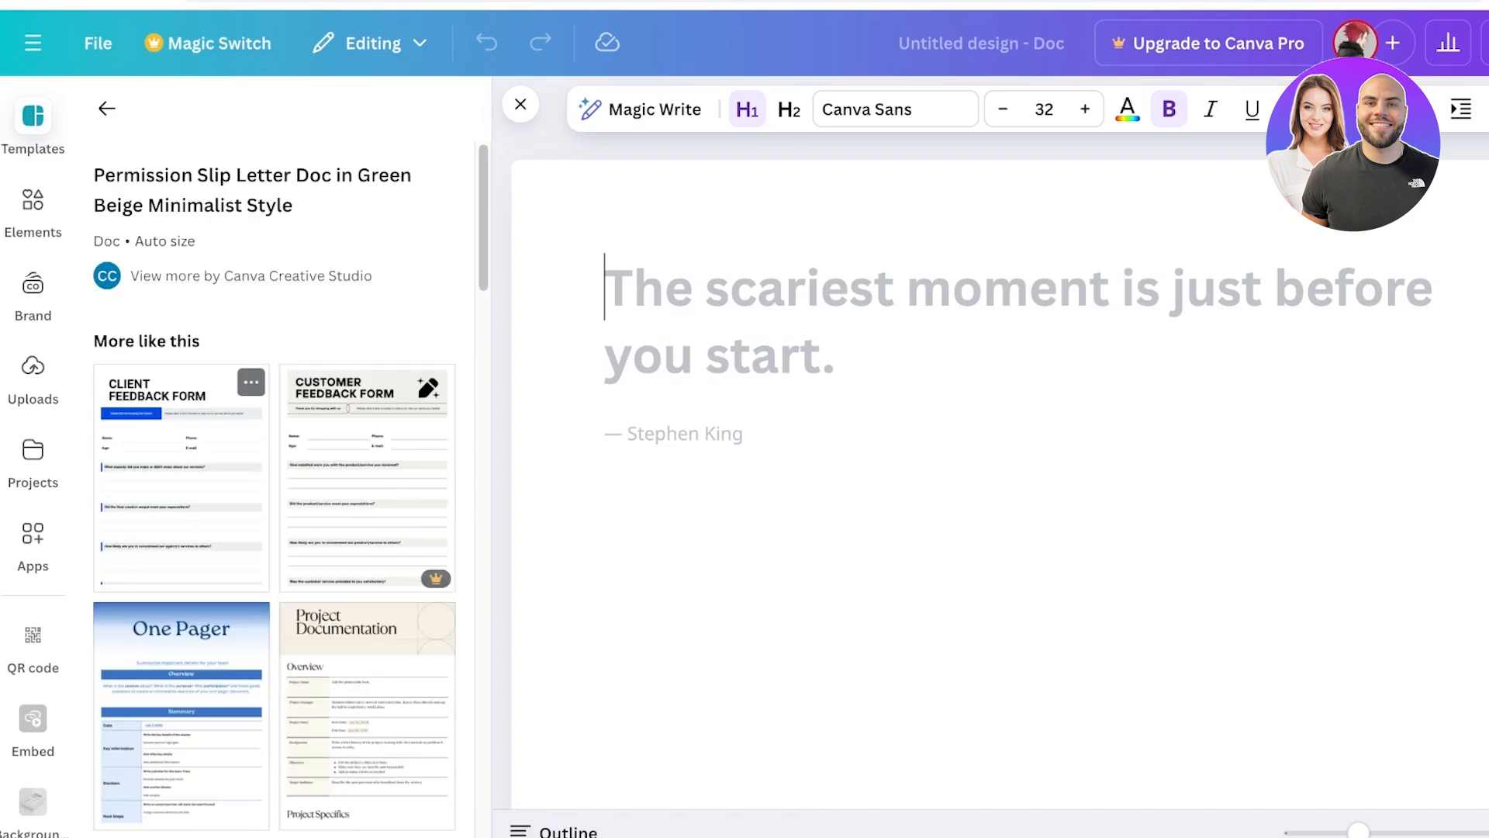
- Load the Client Feedback Form template and select its header
scroll(274, 489, down, 3)
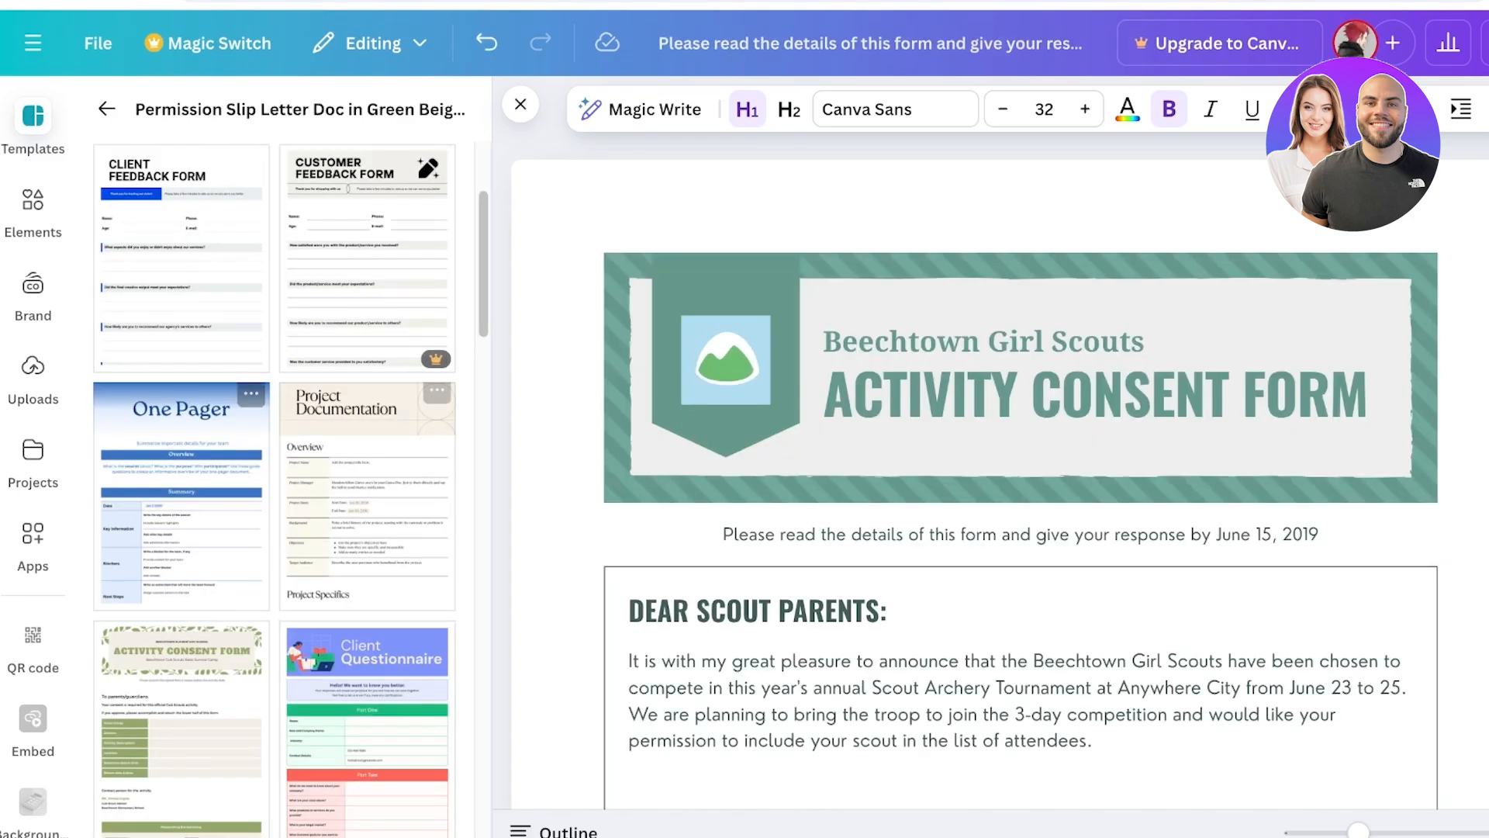
scroll(275, 488, down, 3)
scroll(275, 489, up, 5)
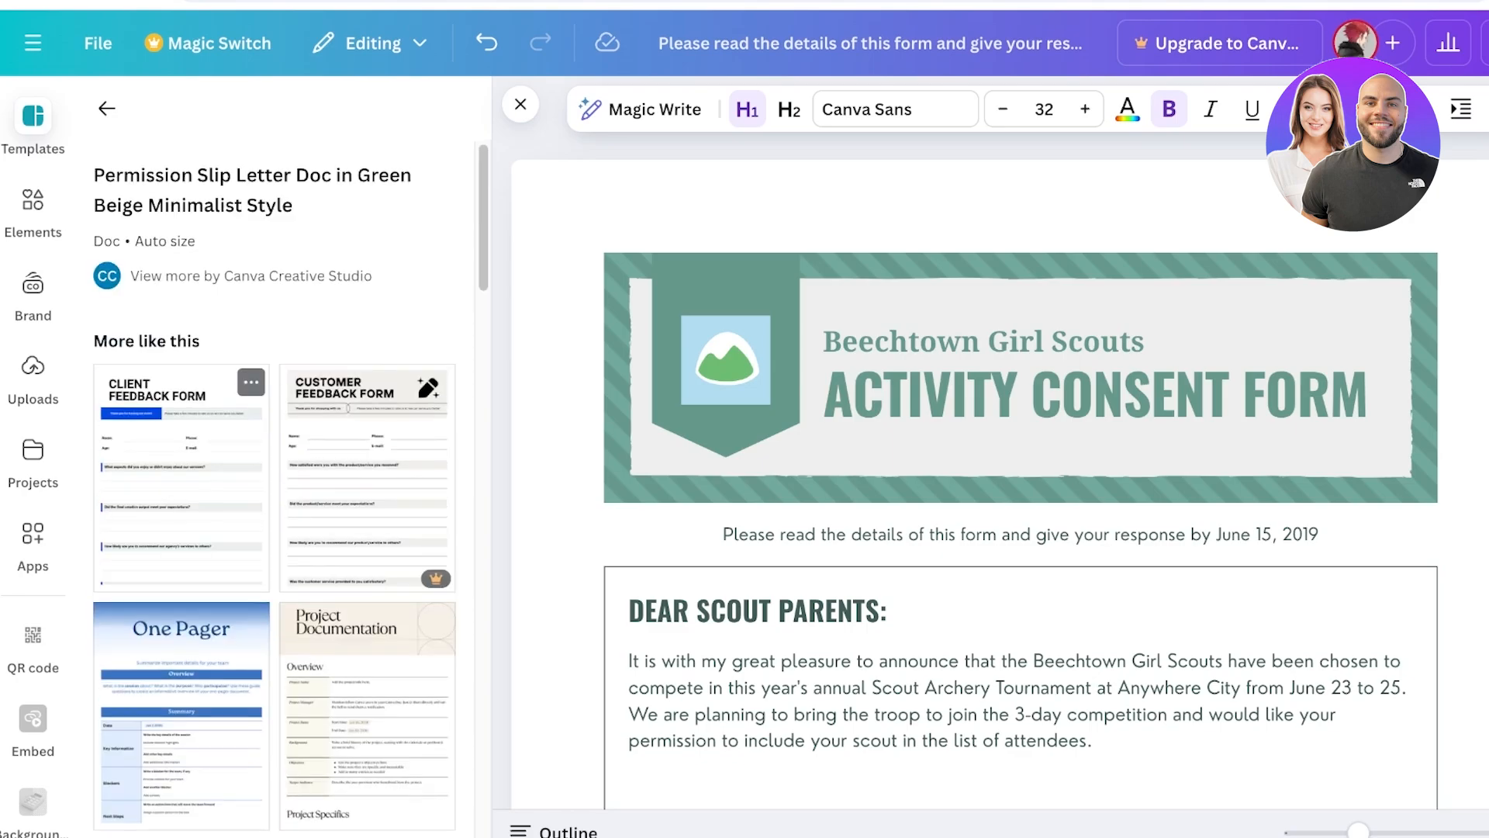
click(178, 465)
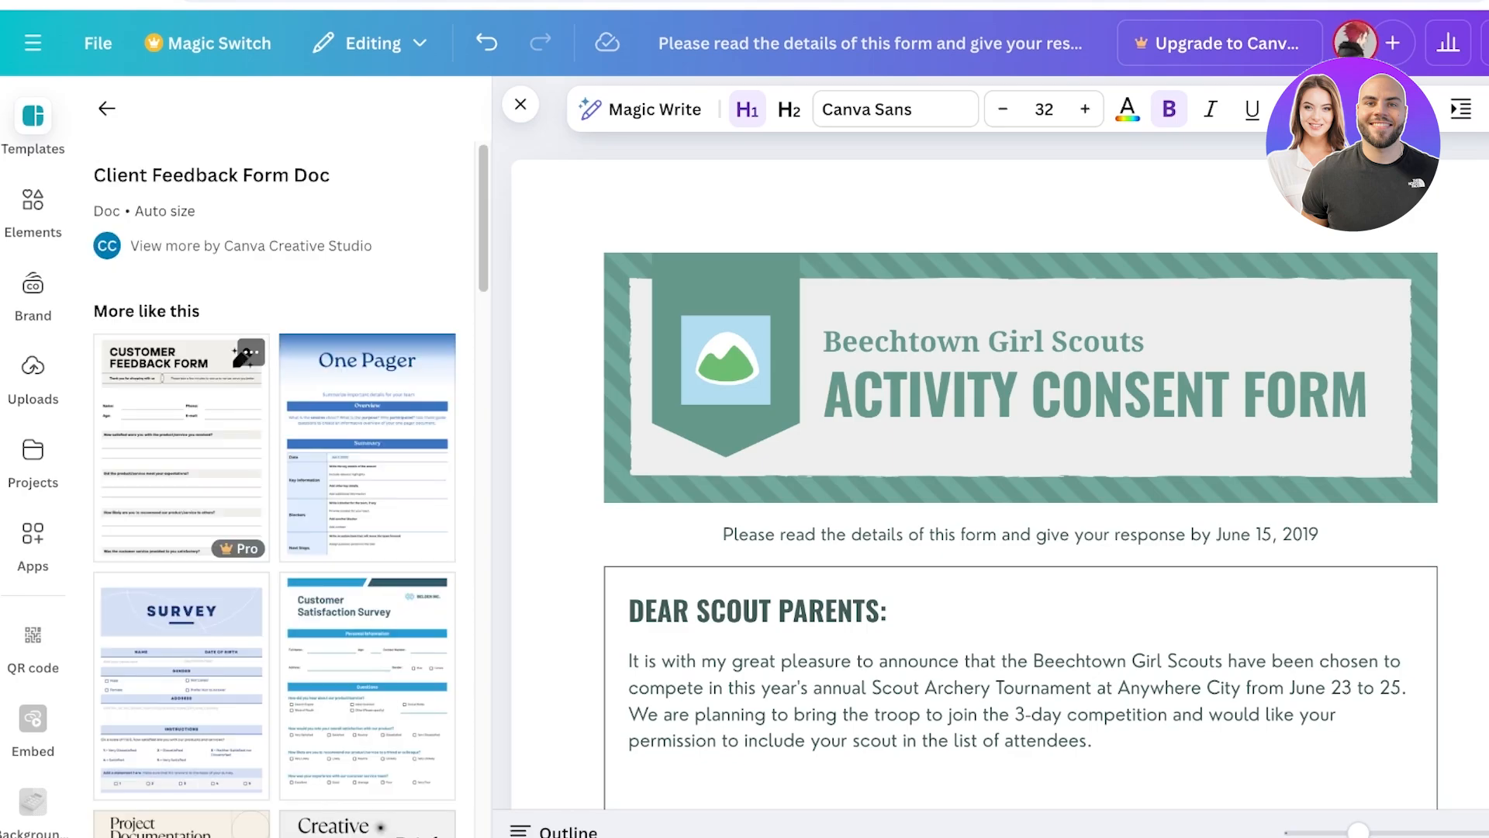
click(242, 356)
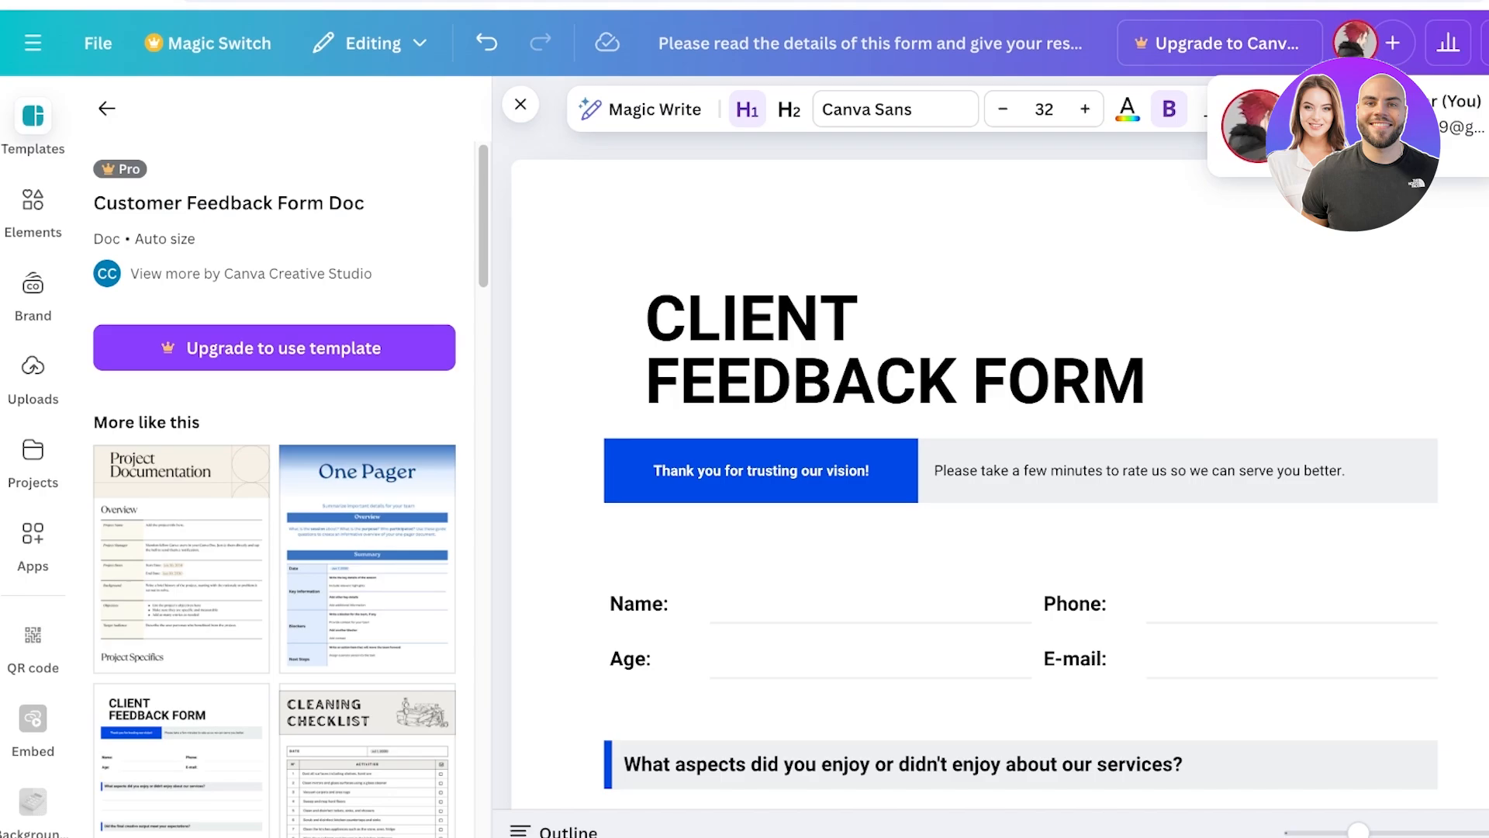
scroll(974, 481, down, 4)
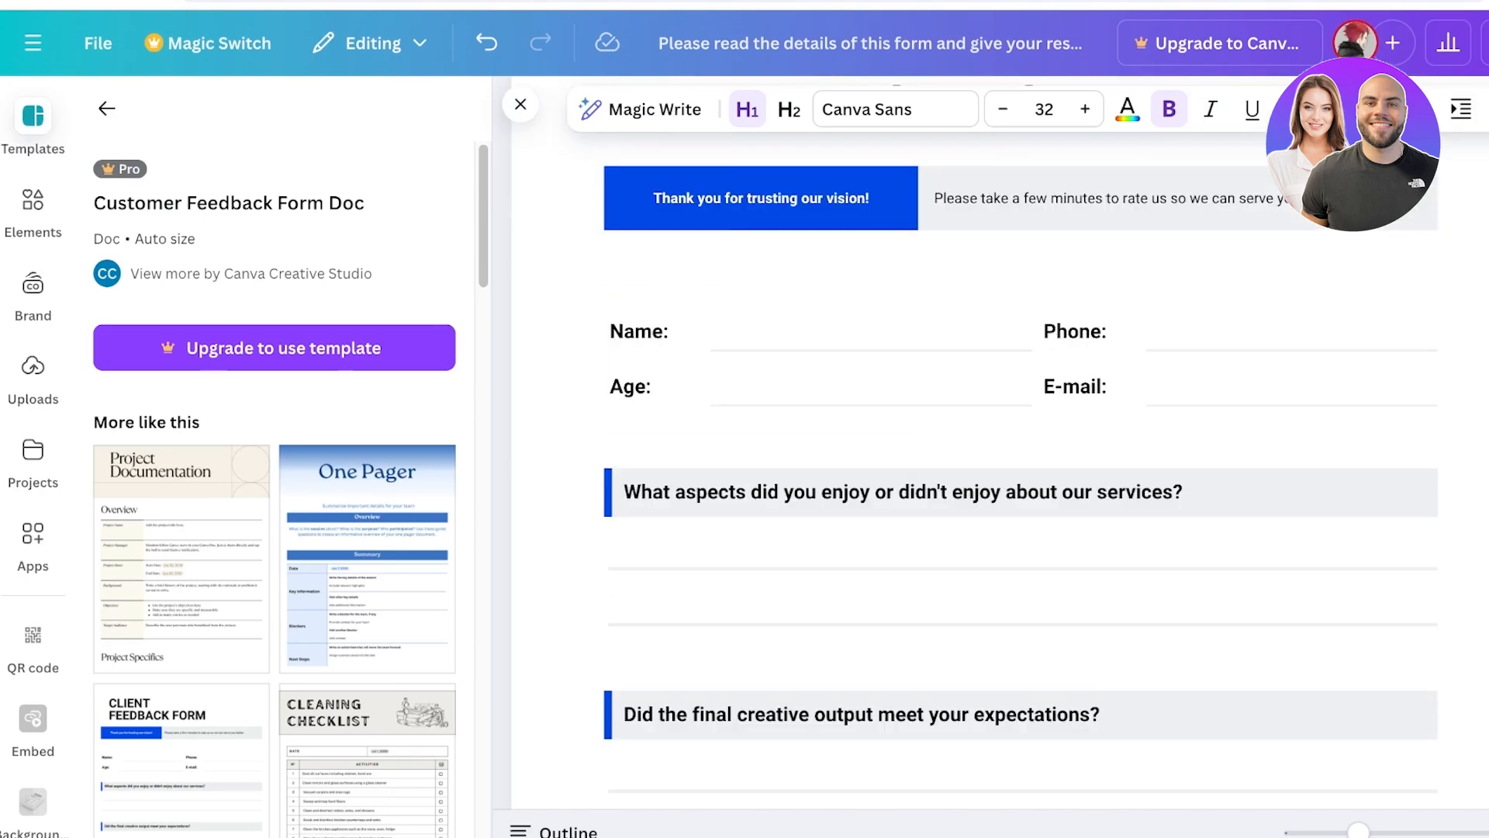
scroll(974, 480, up, 4)
double_click(1021, 373)
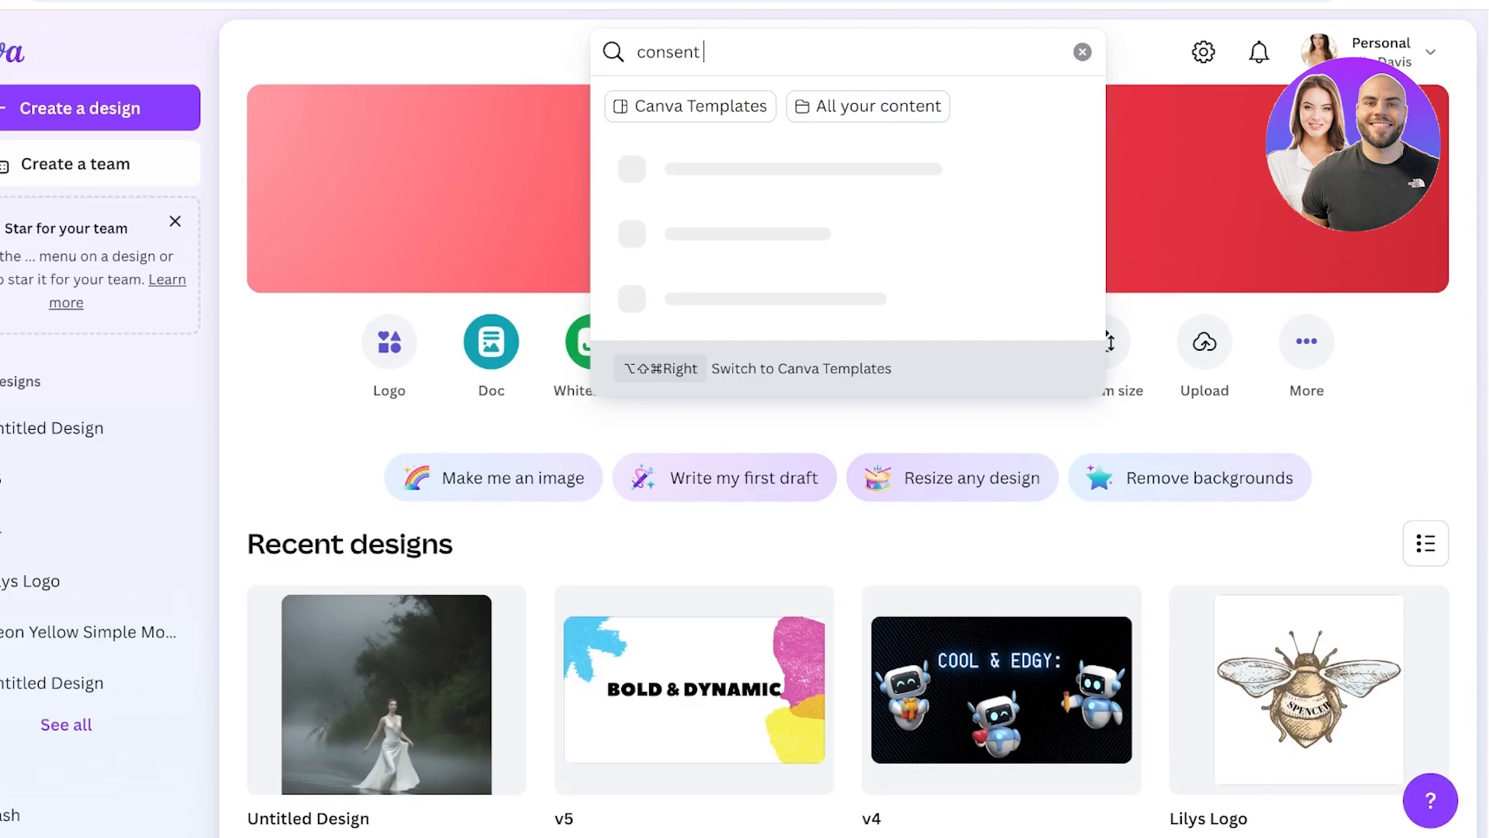
- Search for consent form designs and open the Client Consent Form template
text(form)
key(Return)
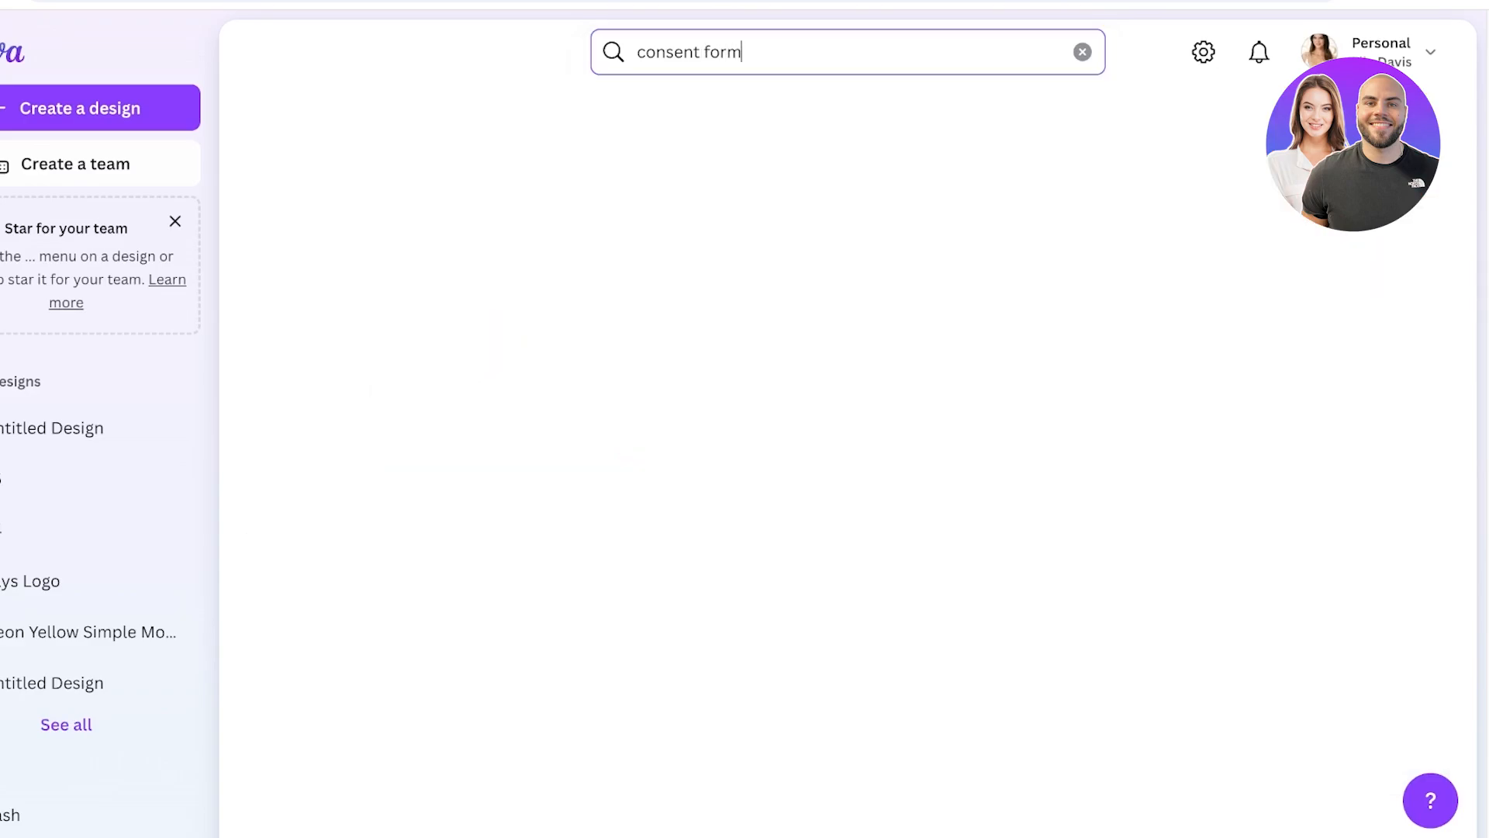
scroll(847, 465, down, 3)
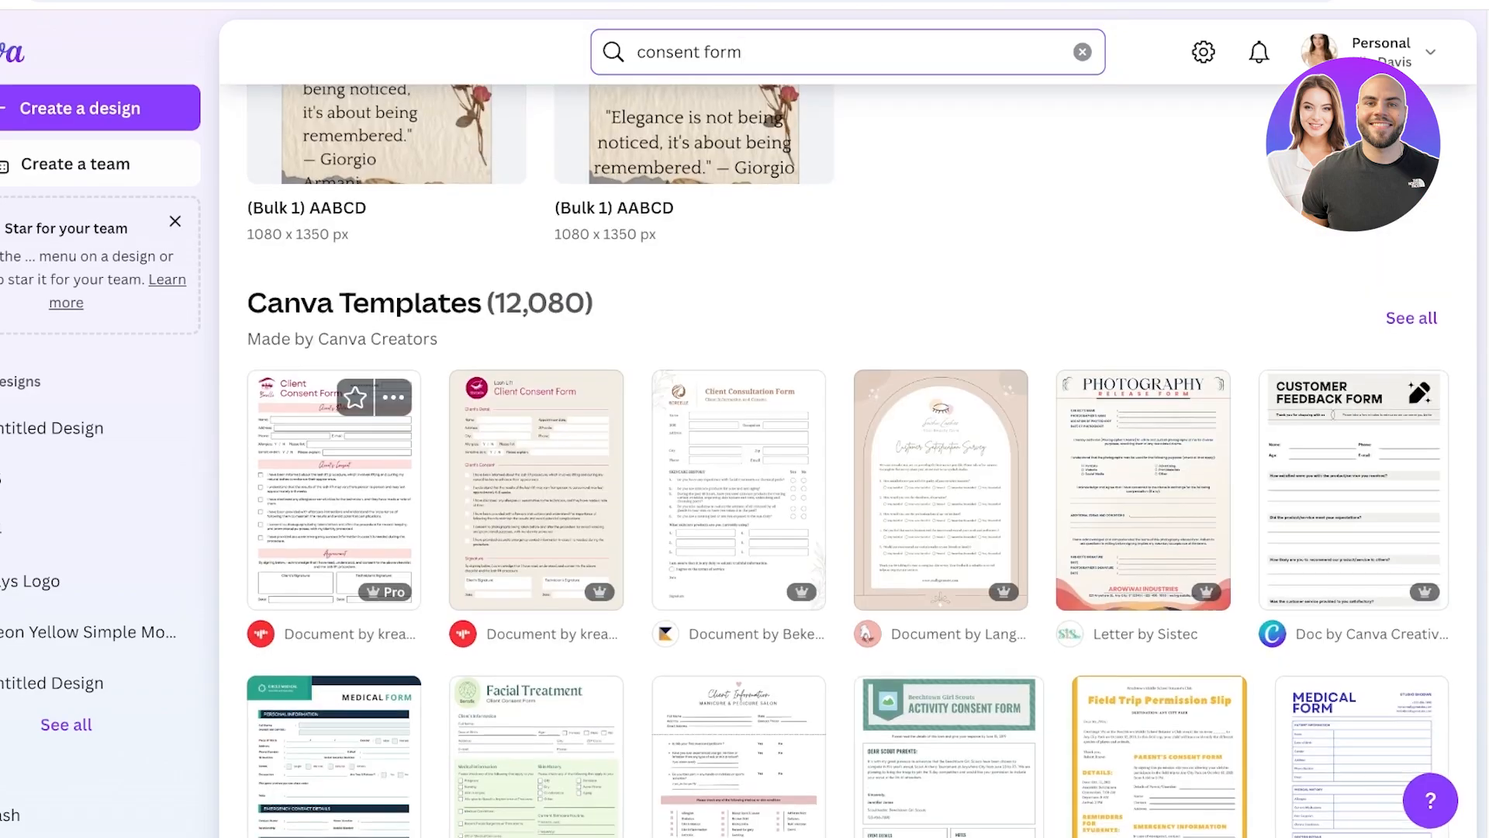
click(333, 488)
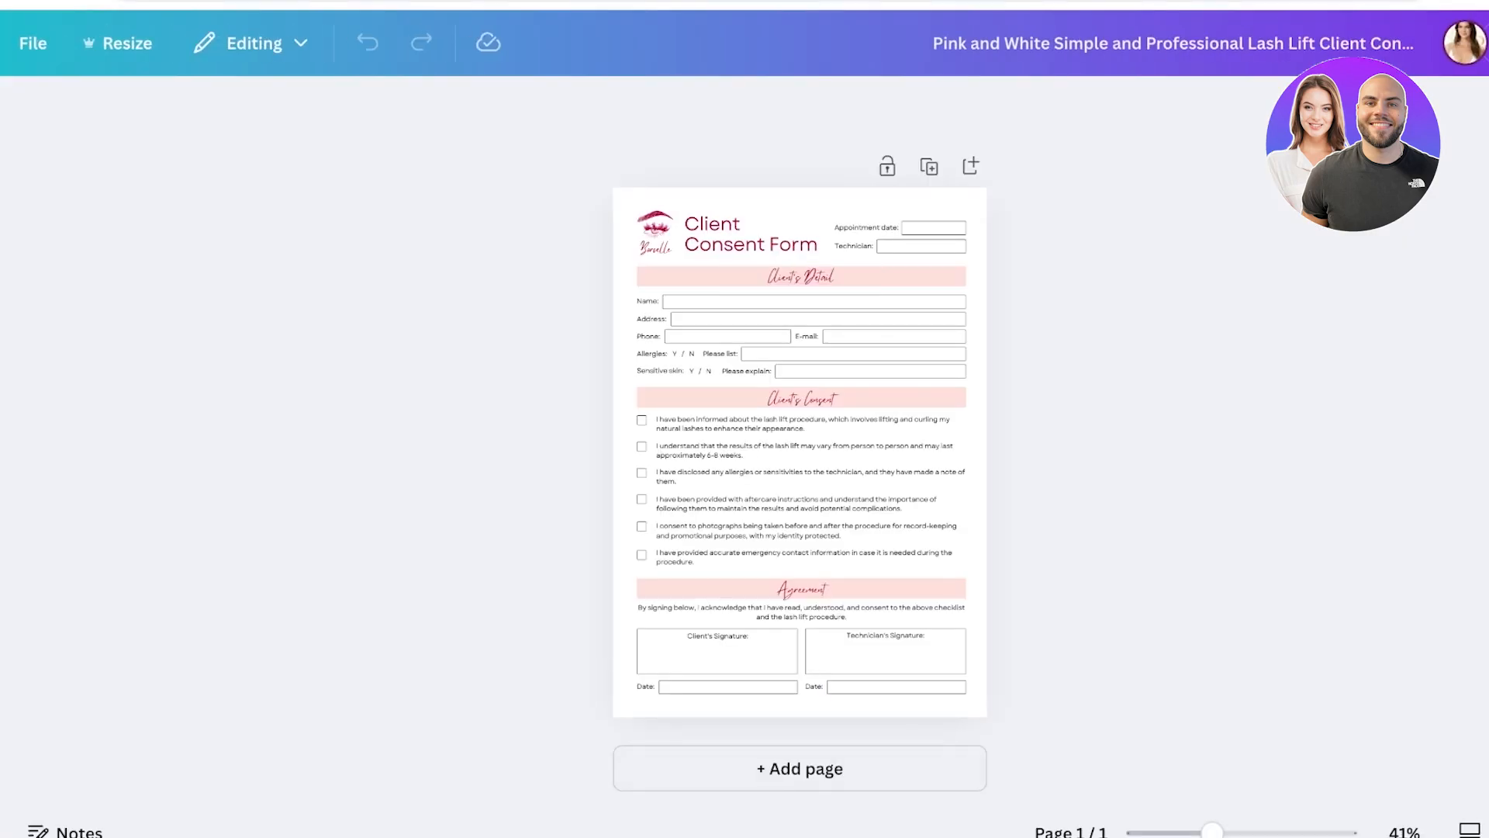
scroll(799, 437, up, 5)
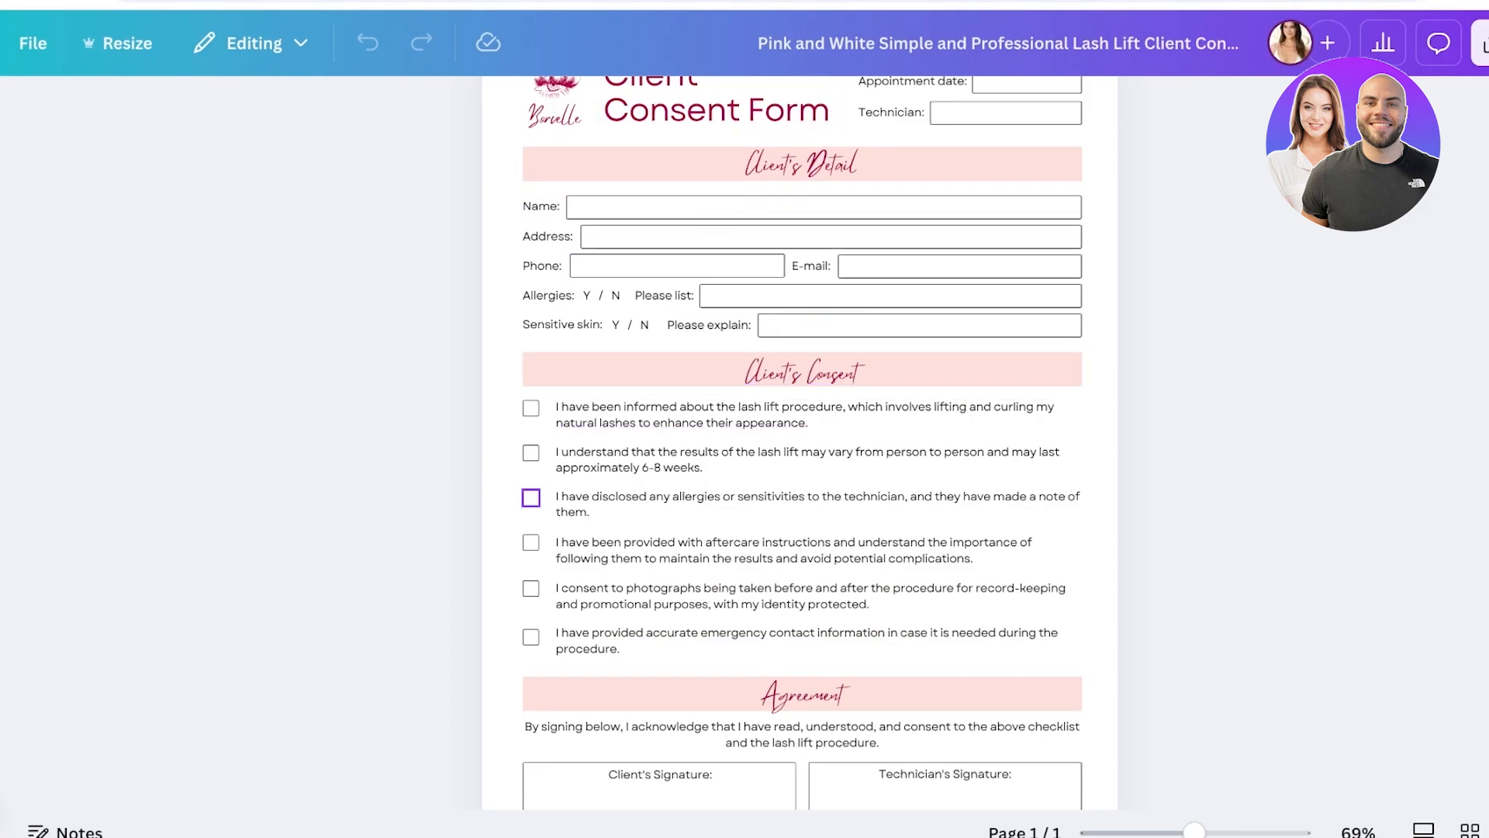
scroll(802, 634, down, 1)
scroll(801, 634, down, 2)
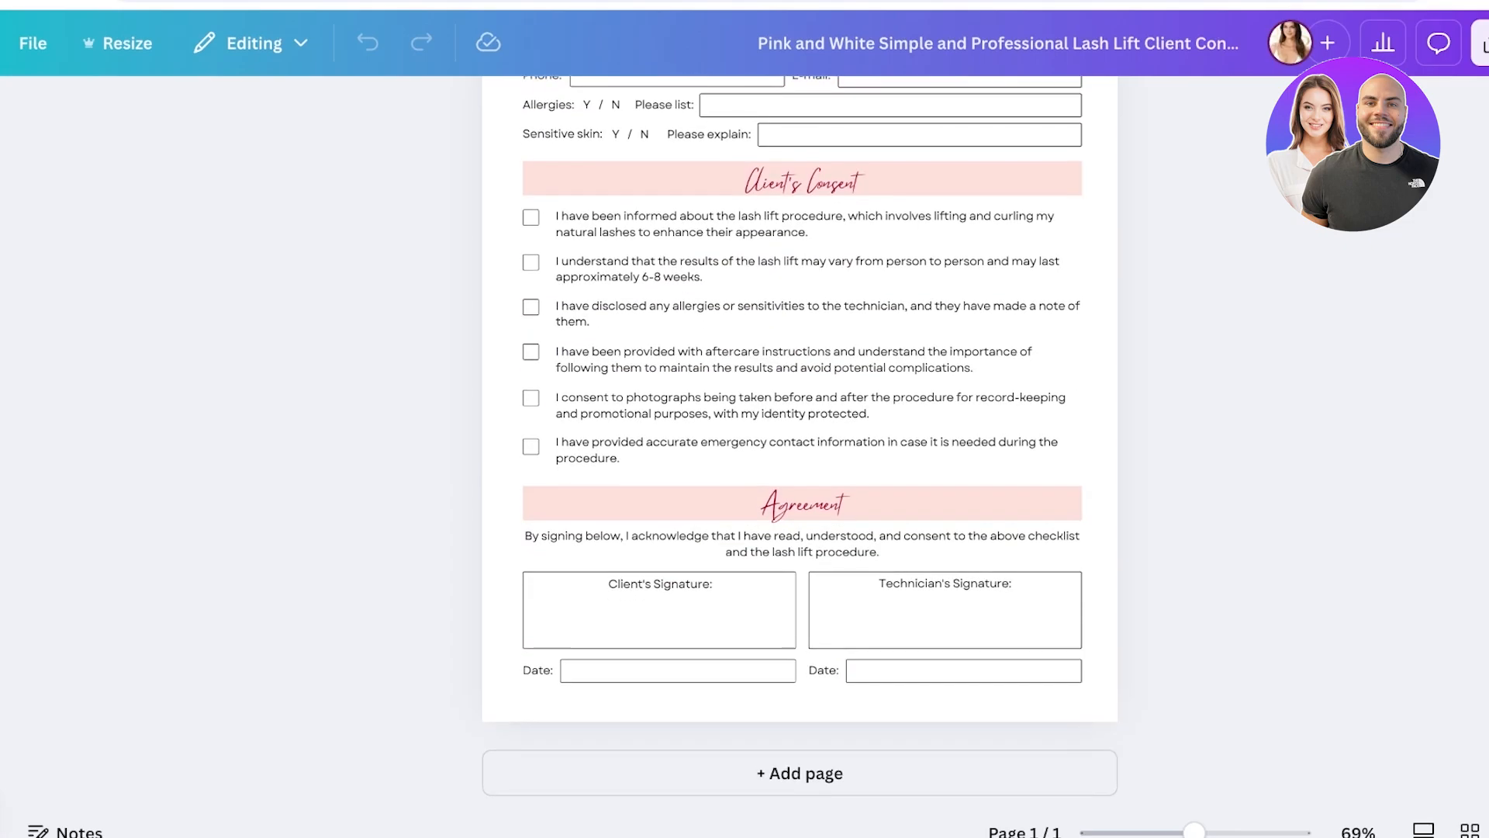
- Download the Client Consent Form design via Share > Download
click(1483, 43)
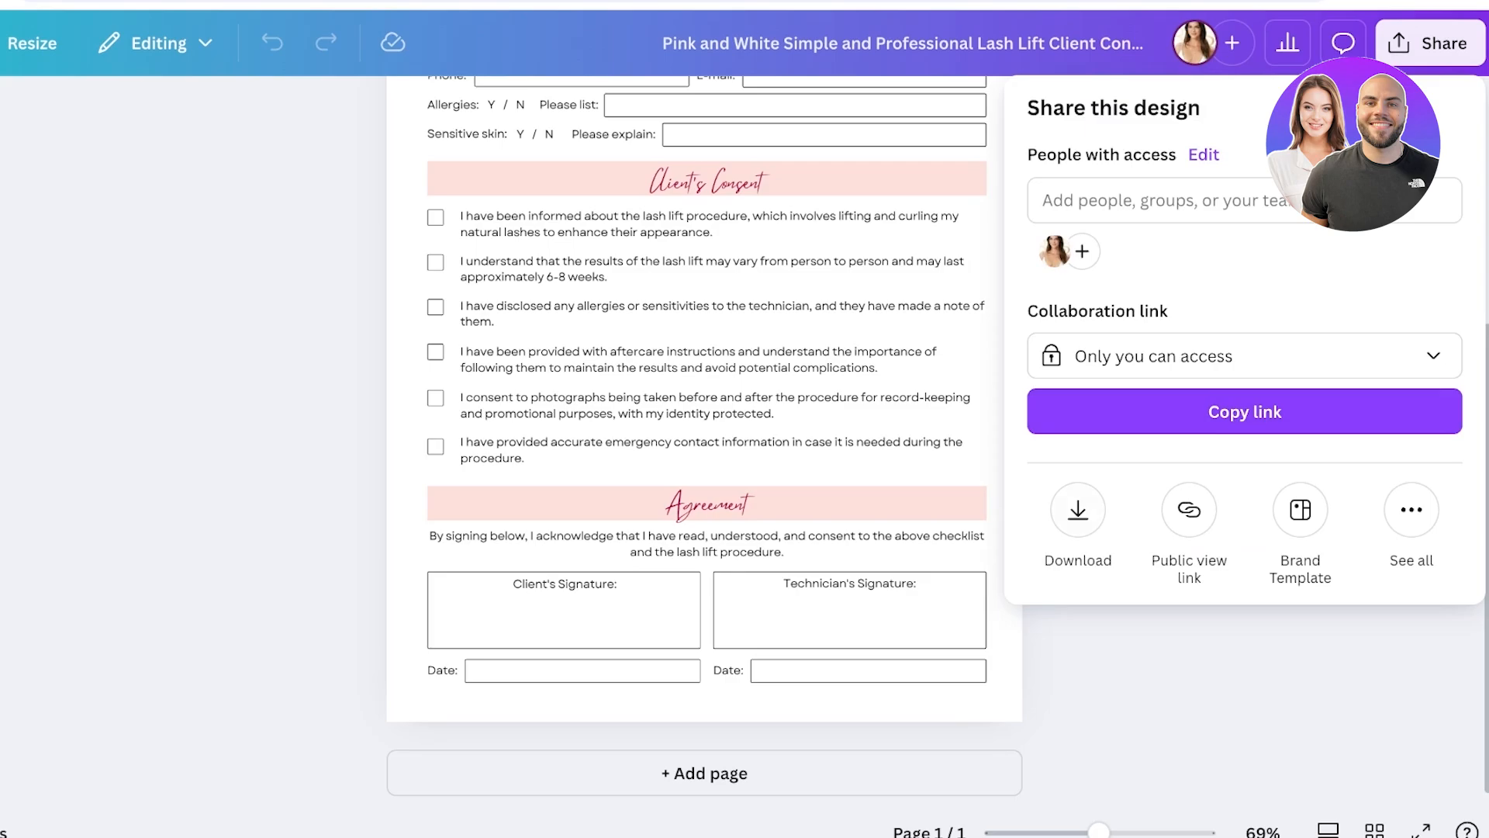
click(1078, 509)
click(1243, 561)
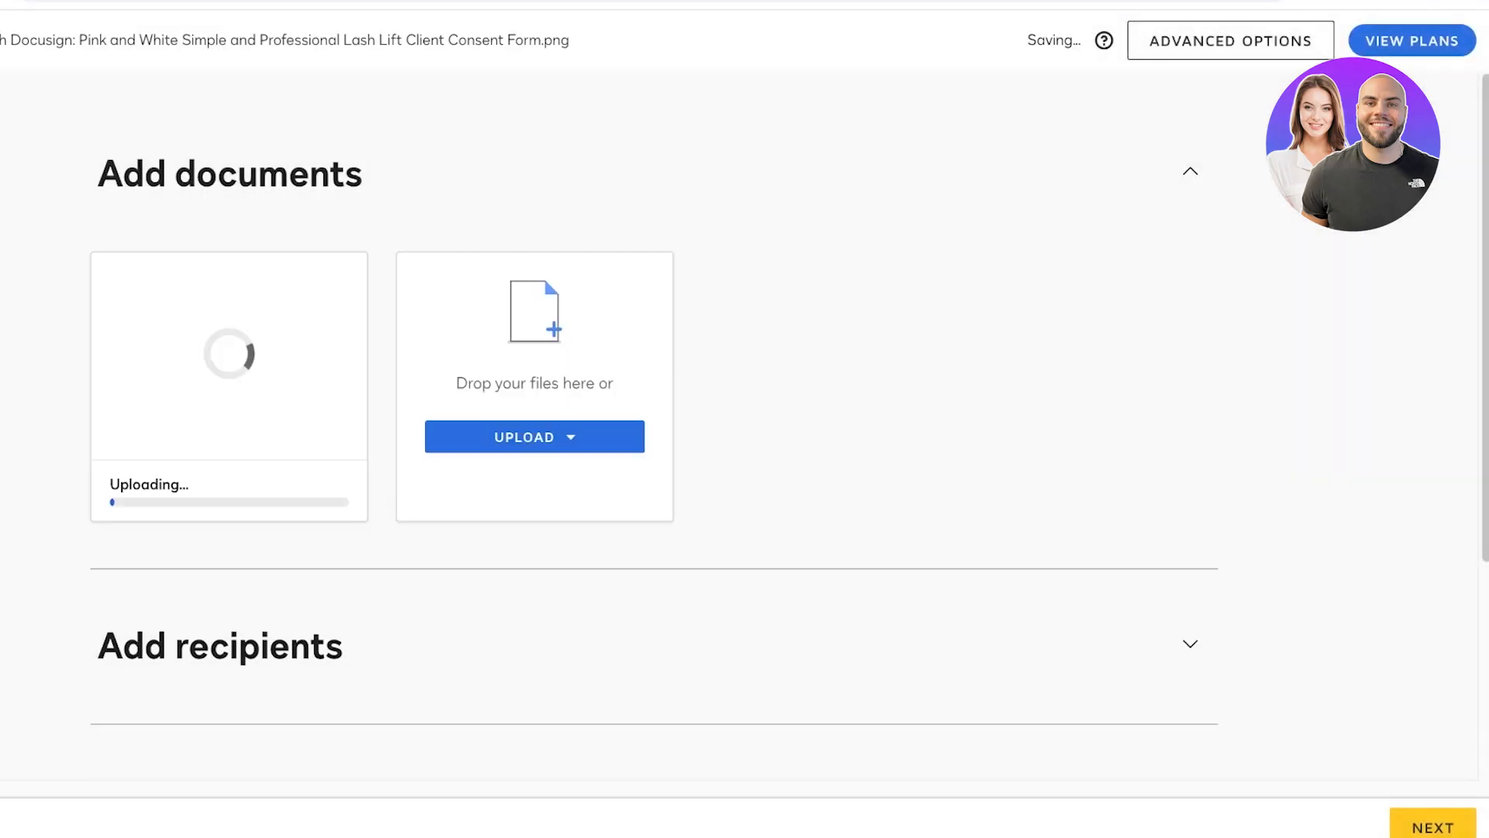
- Try a suggested saved recipient and switch the only-signer option on and back off
scroll(744, 418, down, 4)
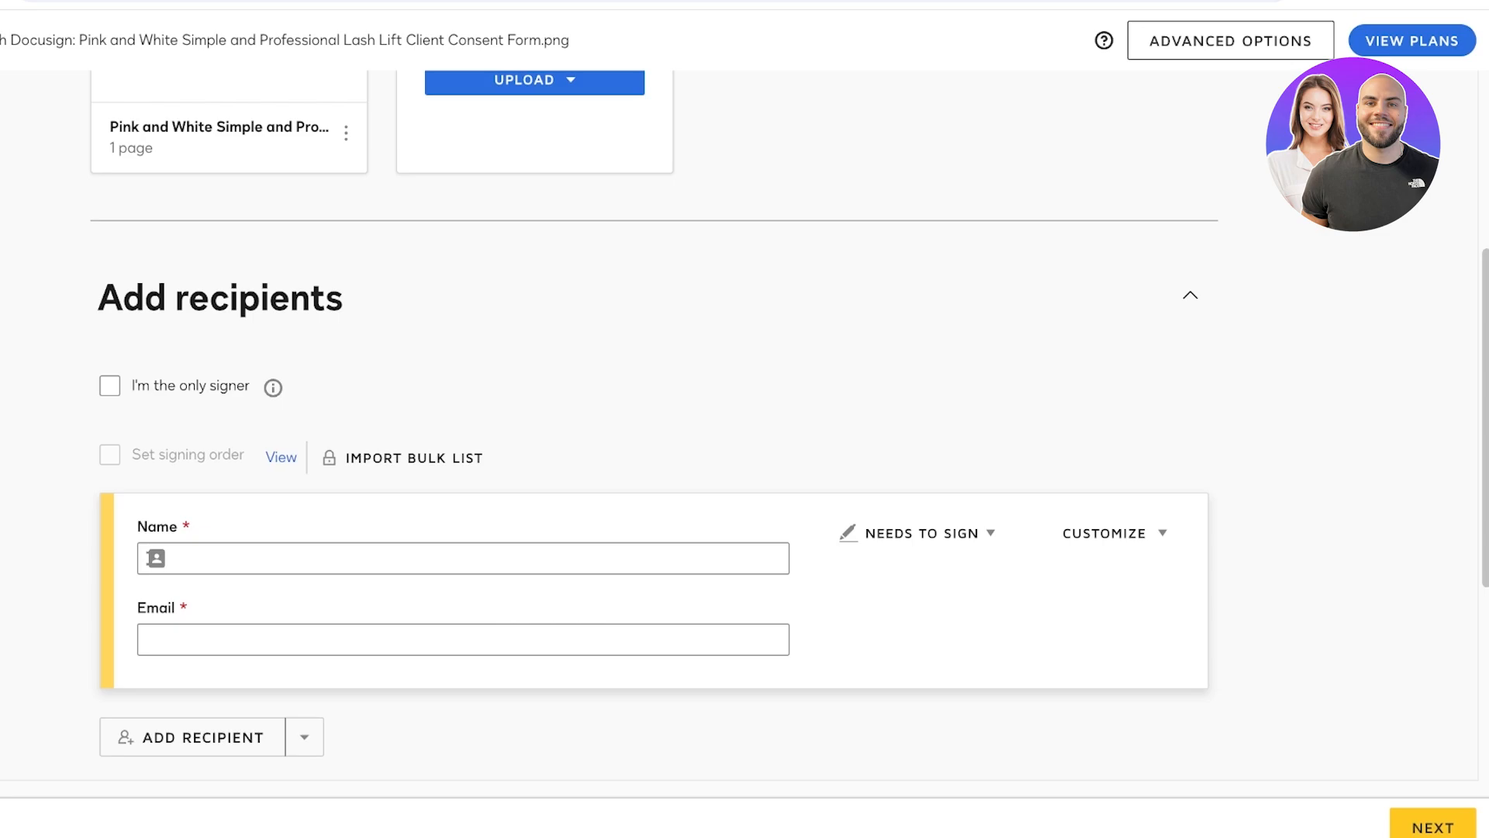
click(173, 557)
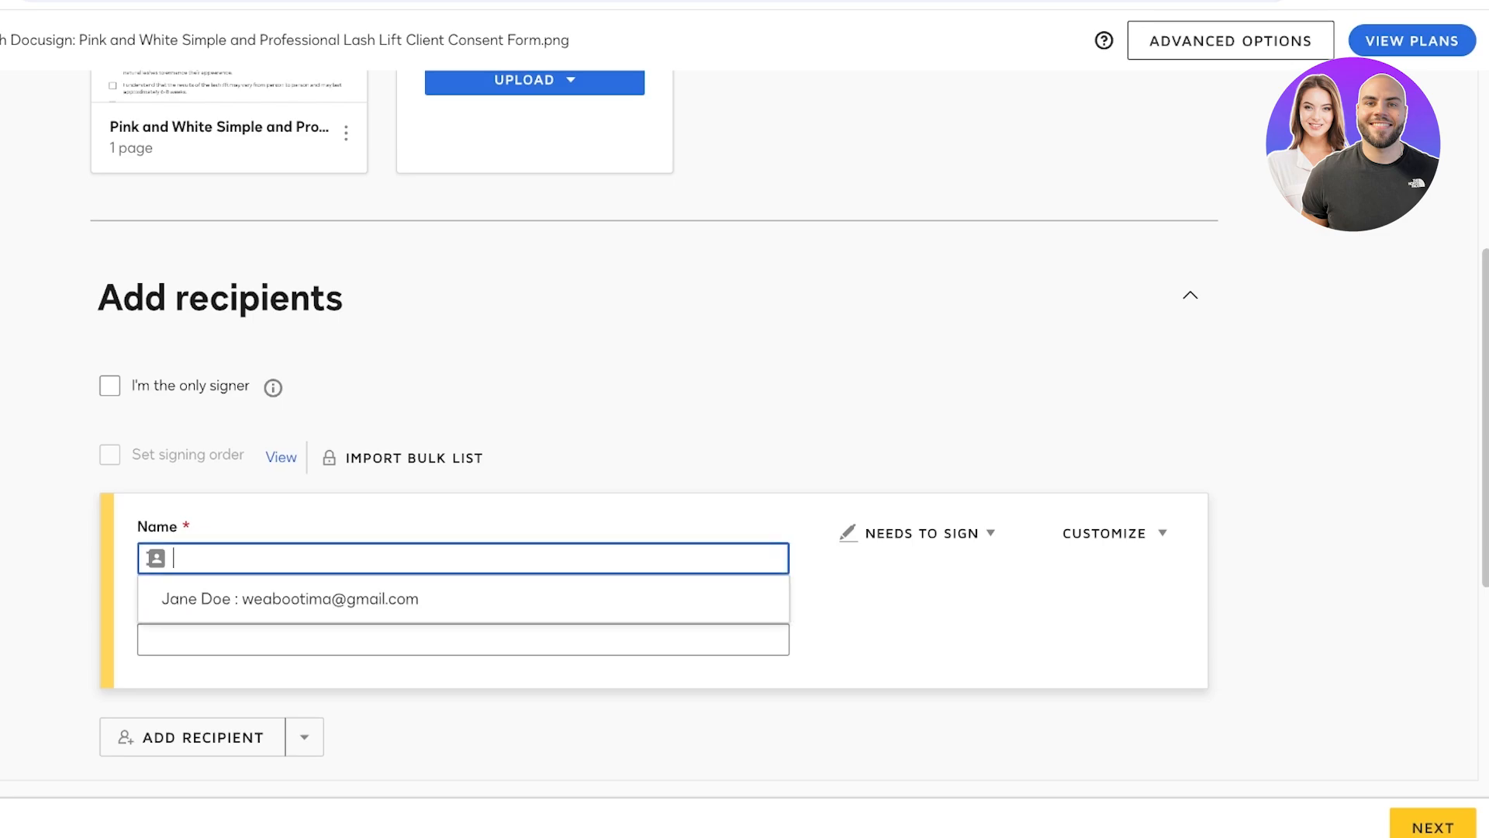
key(Down)
key(Return)
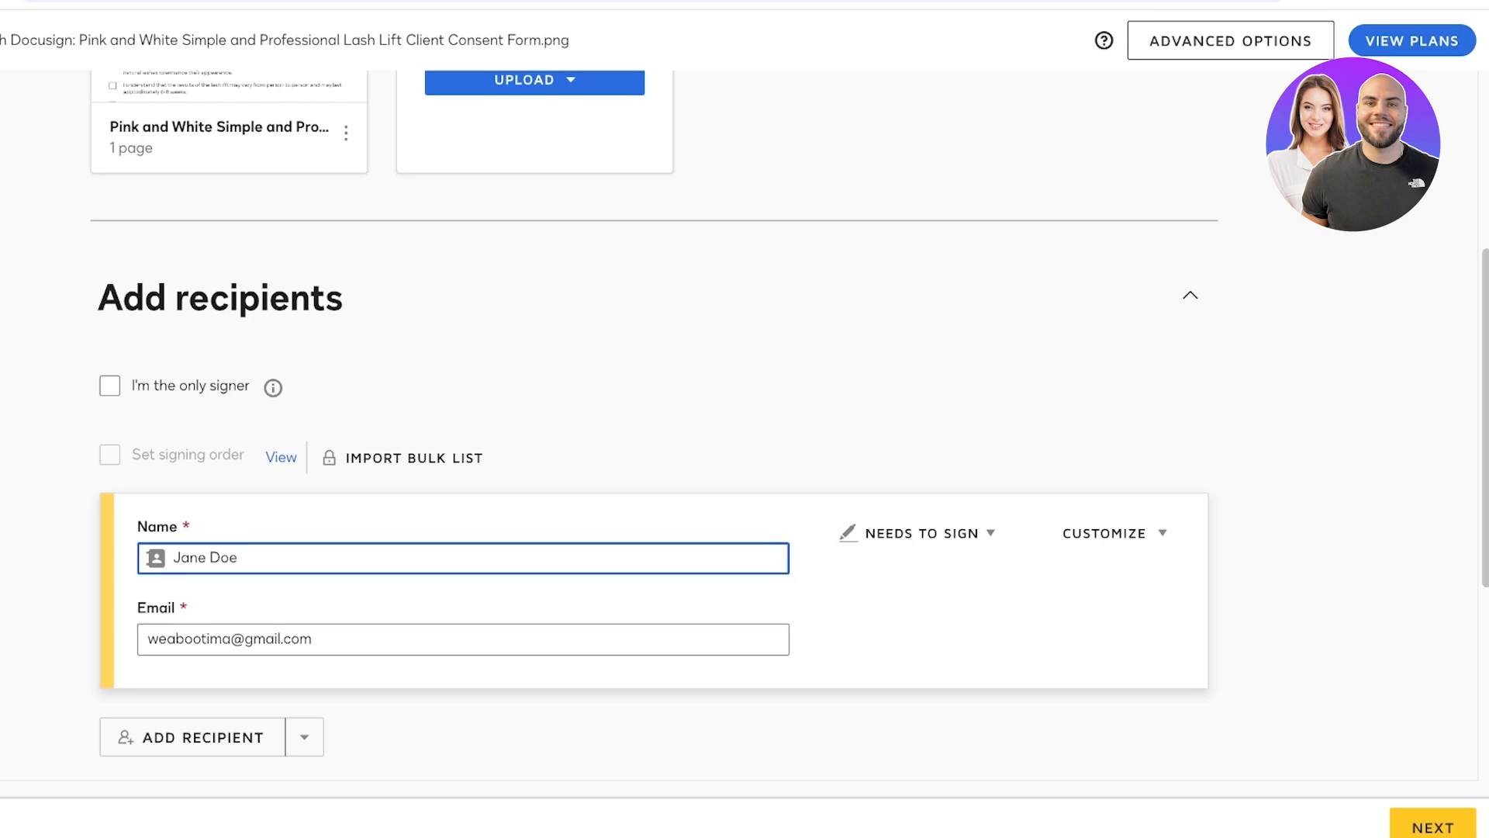
scroll(654, 411, down, 1)
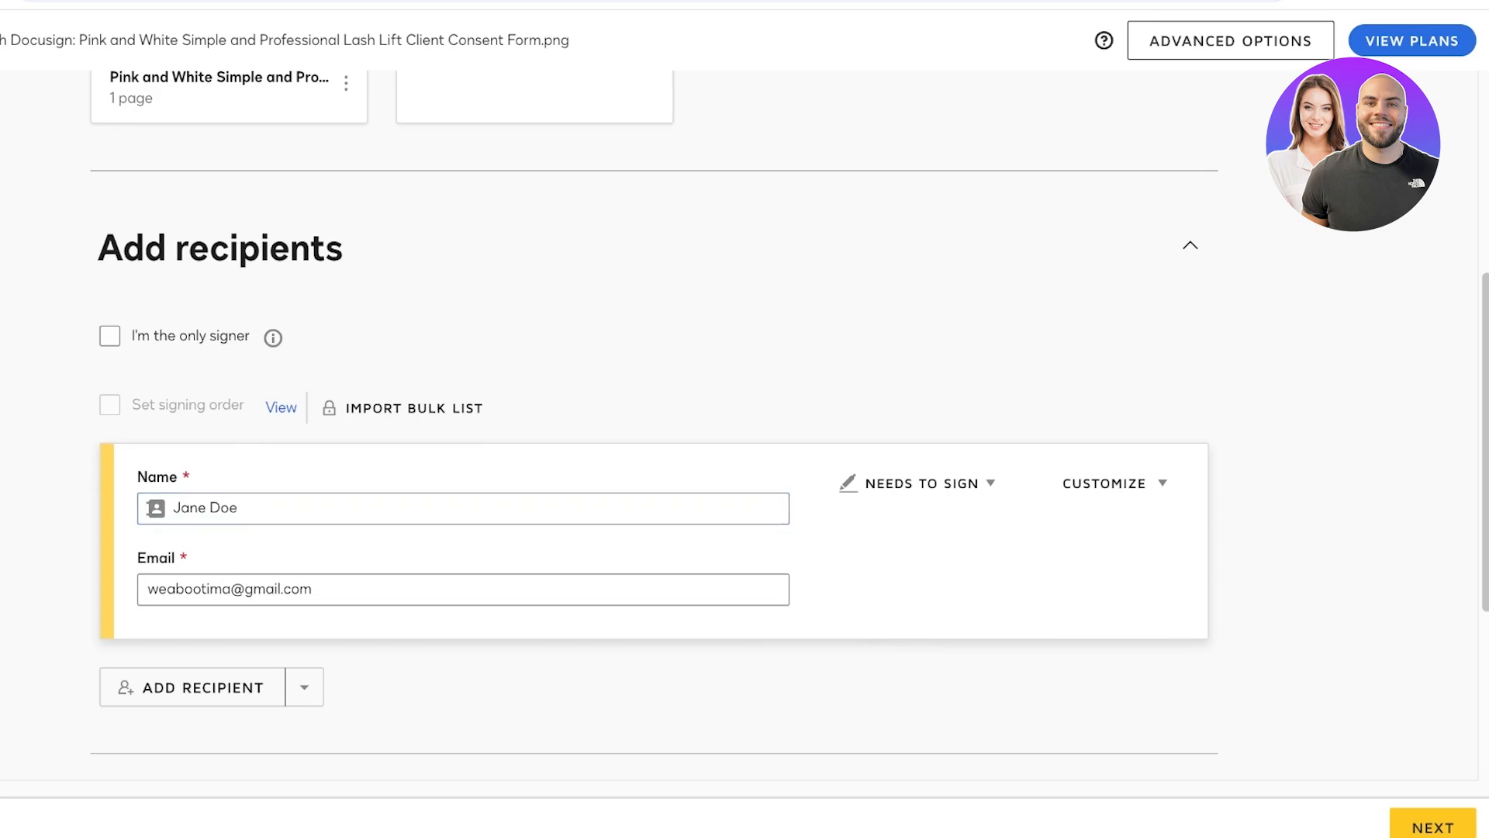
click(109, 336)
click(109, 342)
- Enter the client's full name and e-mail address as the signing recipient
click(232, 523)
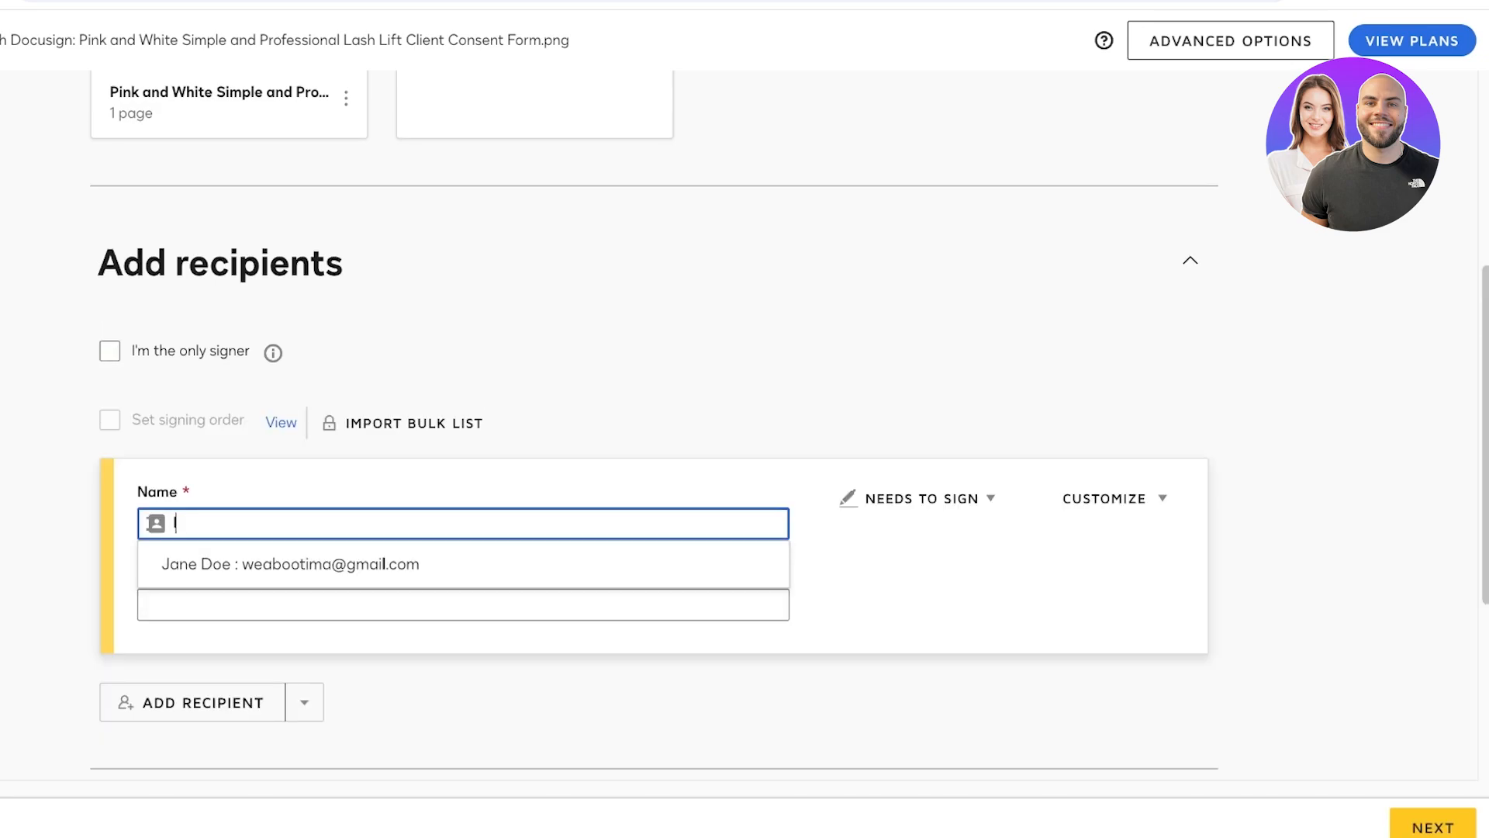
click(463, 604)
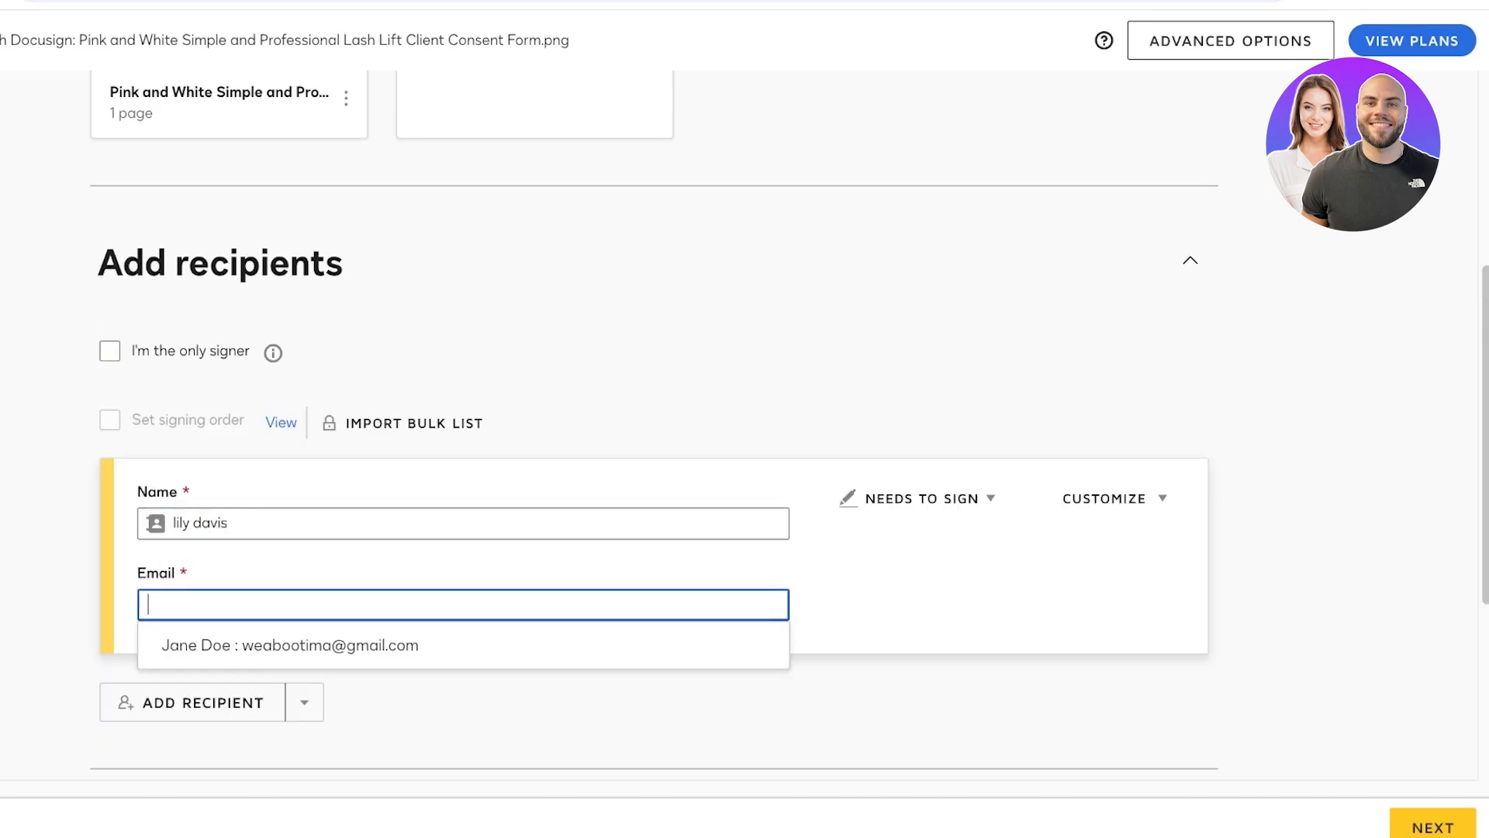
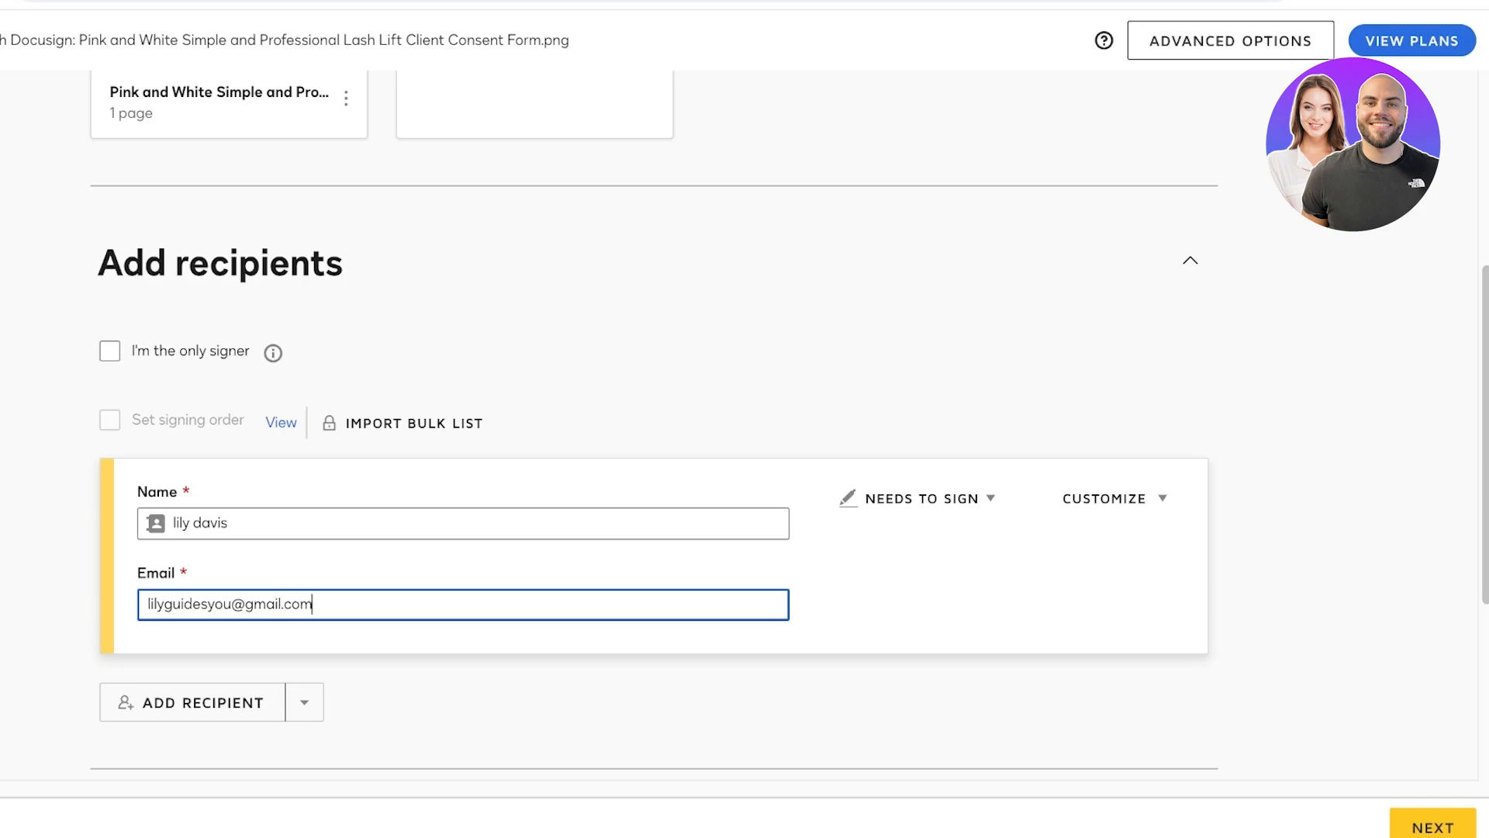
- Set the envelope type to Other with the custom label 'Consent'
scroll(745, 424, down, 4)
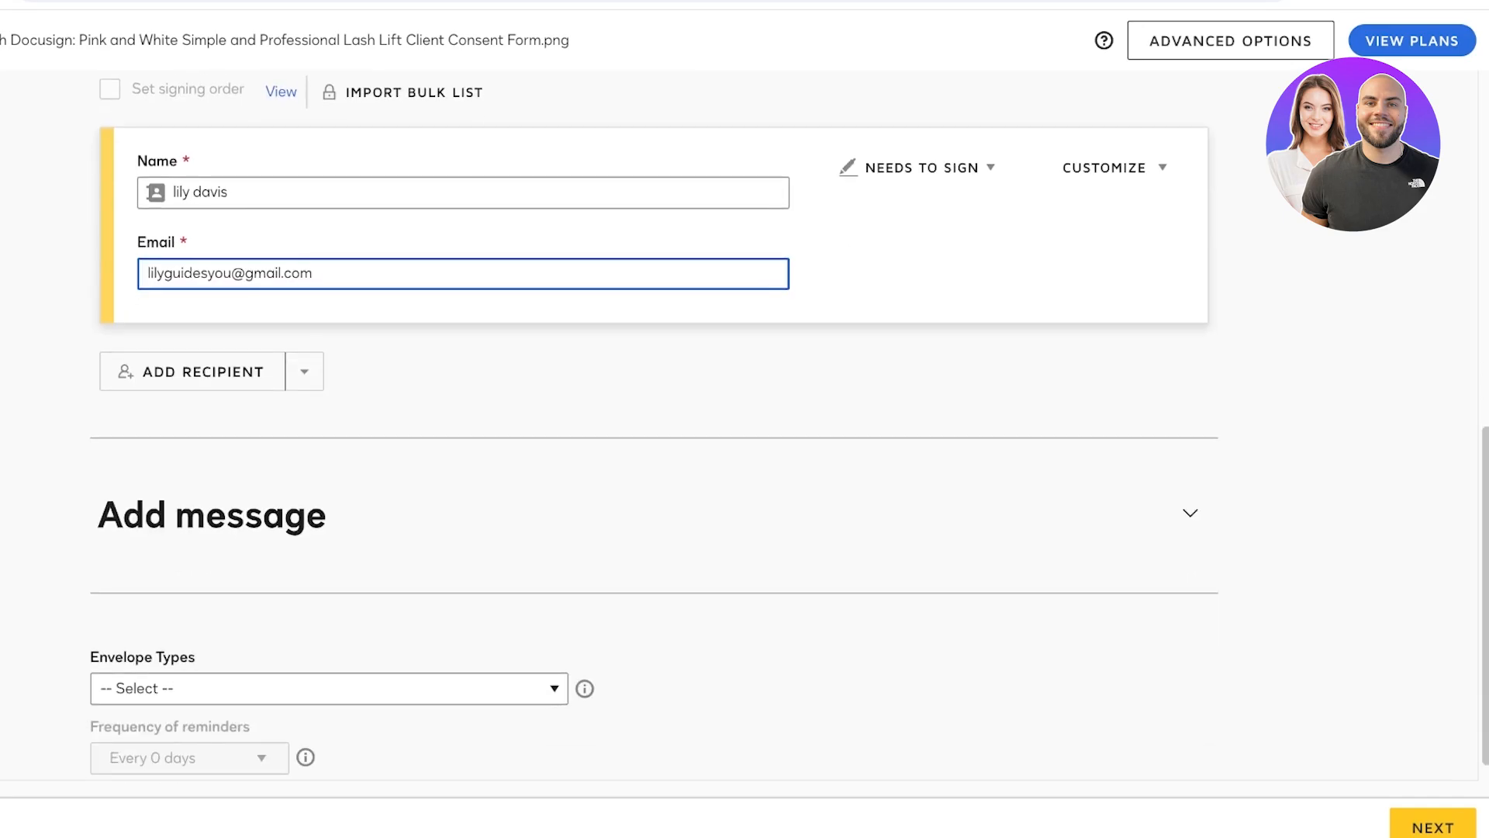
click(329, 688)
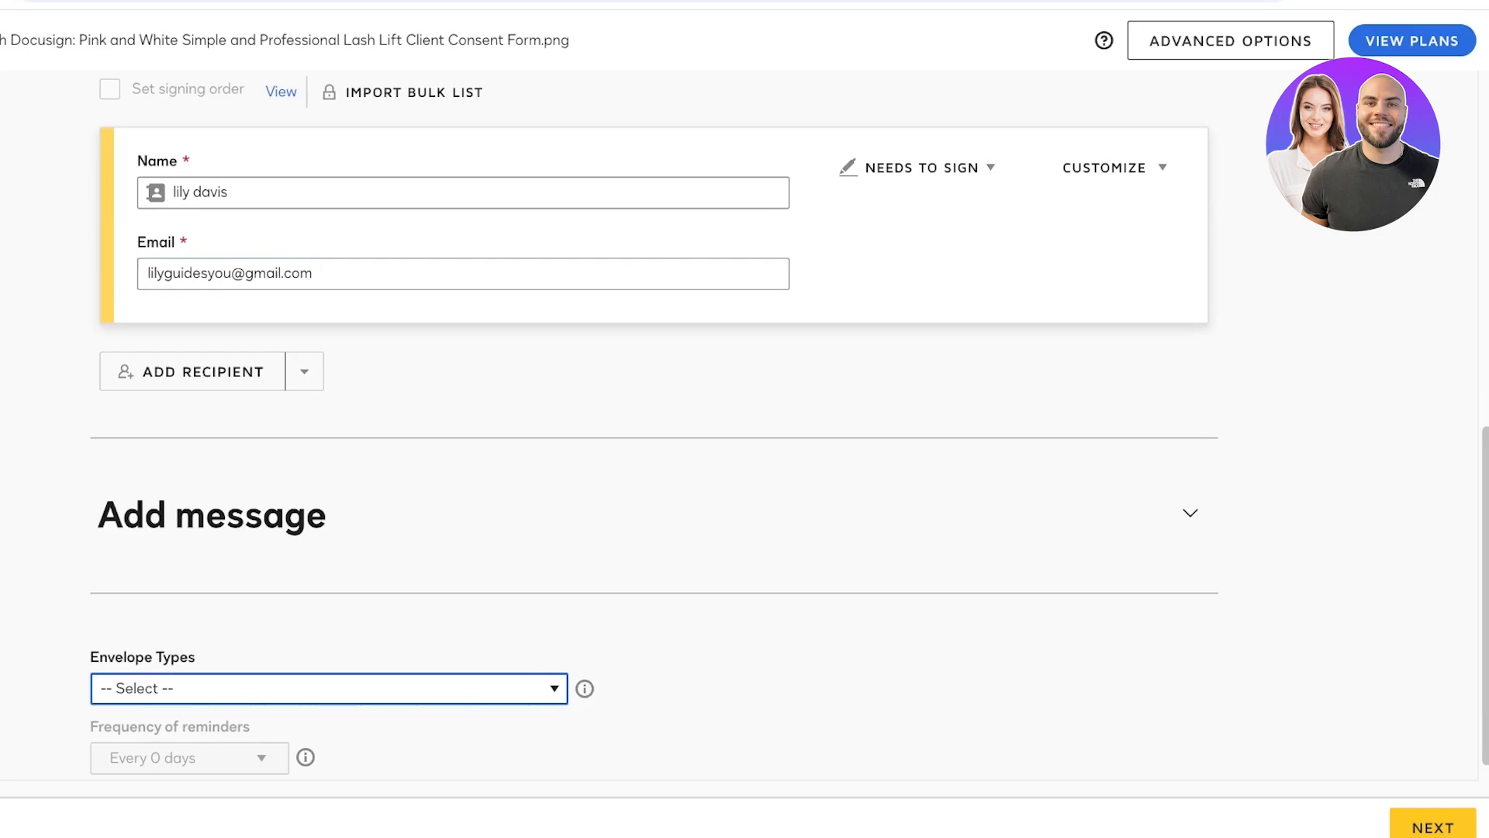
text(s)
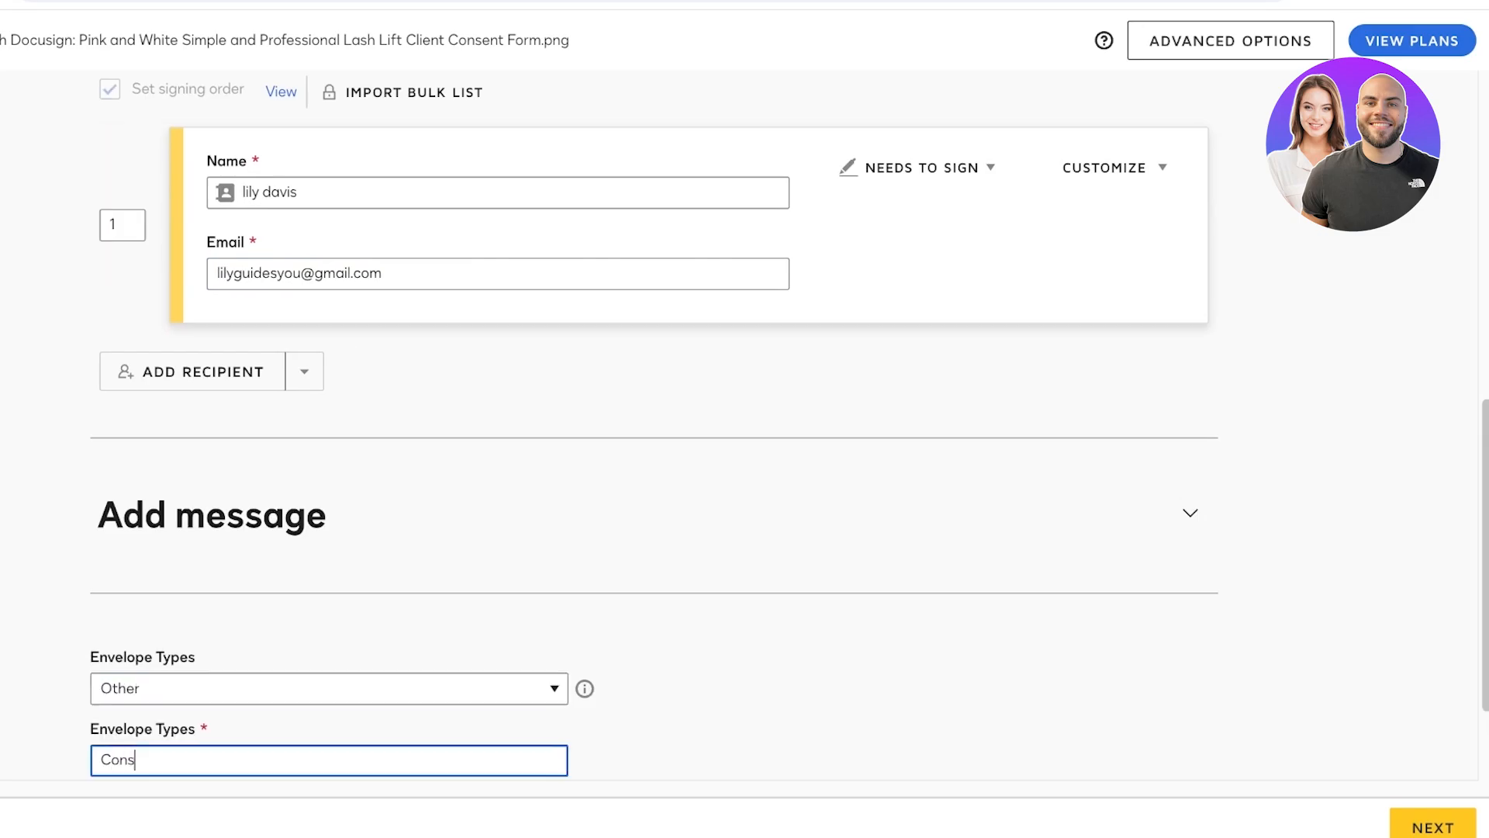
text(ent)
scroll(745, 419, down, 2)
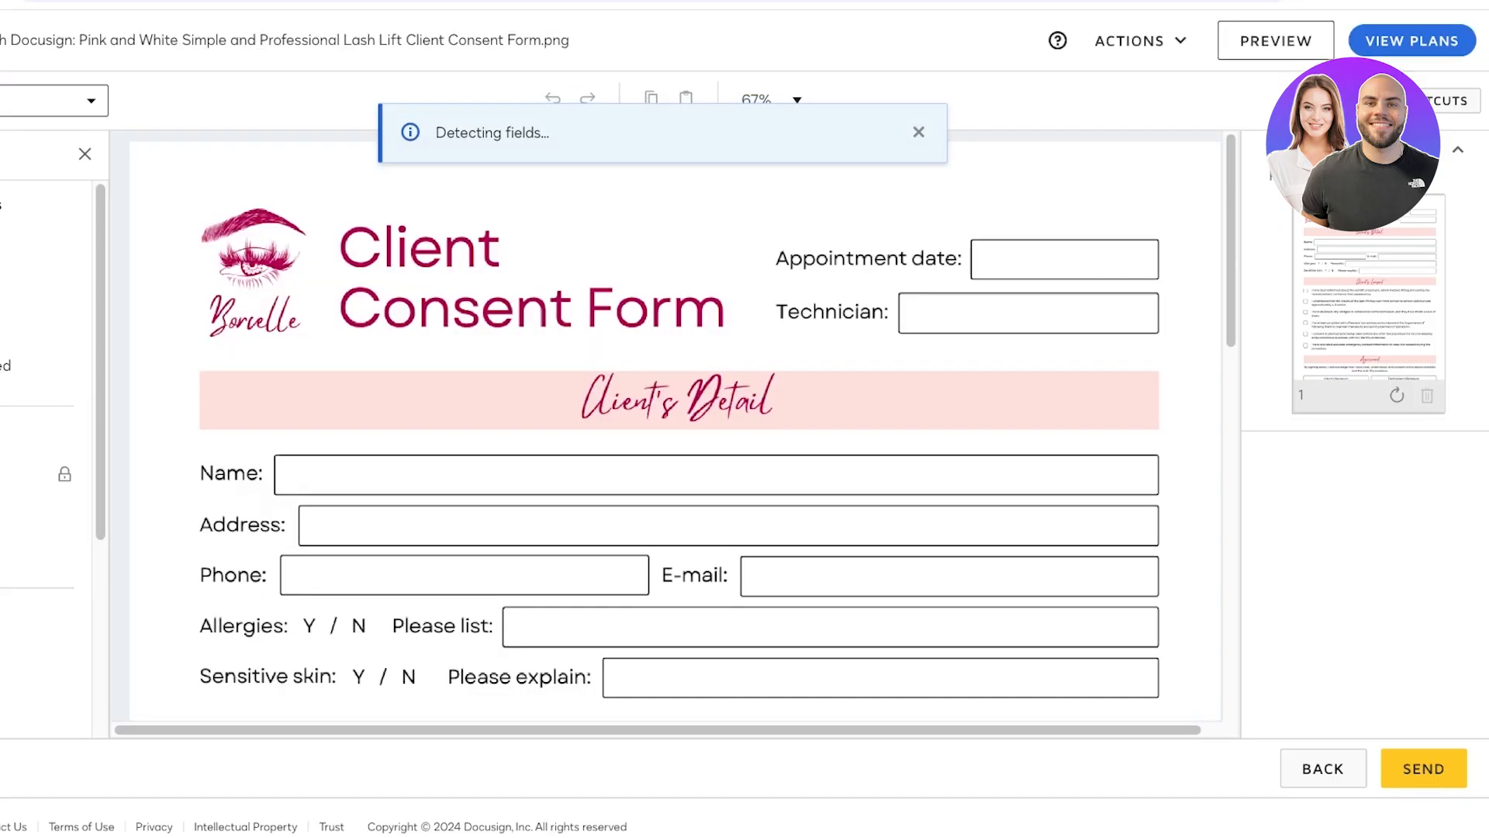
- Place a signature field in the Technician's Signature box
scroll(674, 426, down, 10)
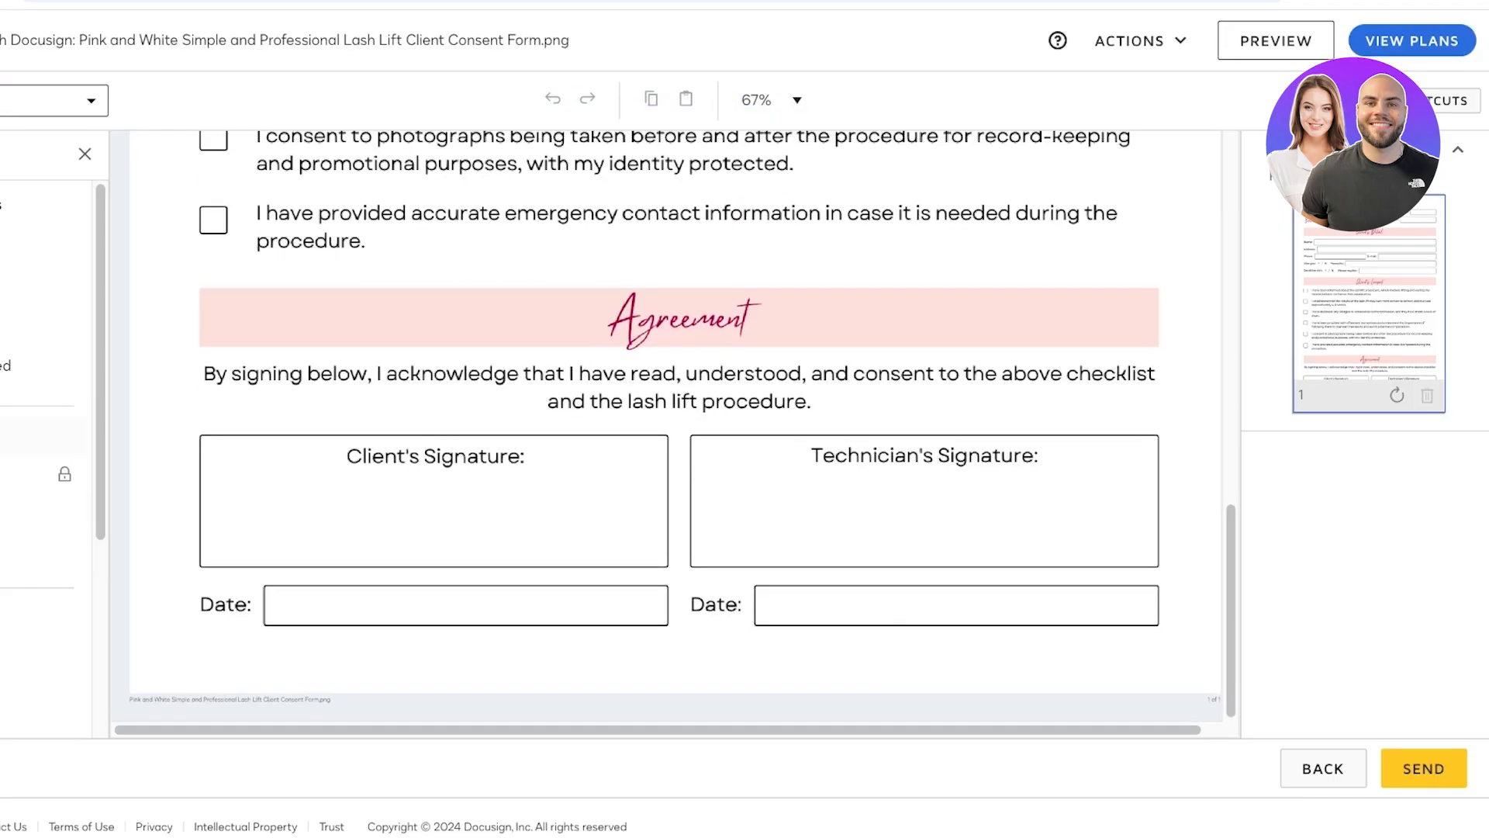
scroll(675, 426, up, 6)
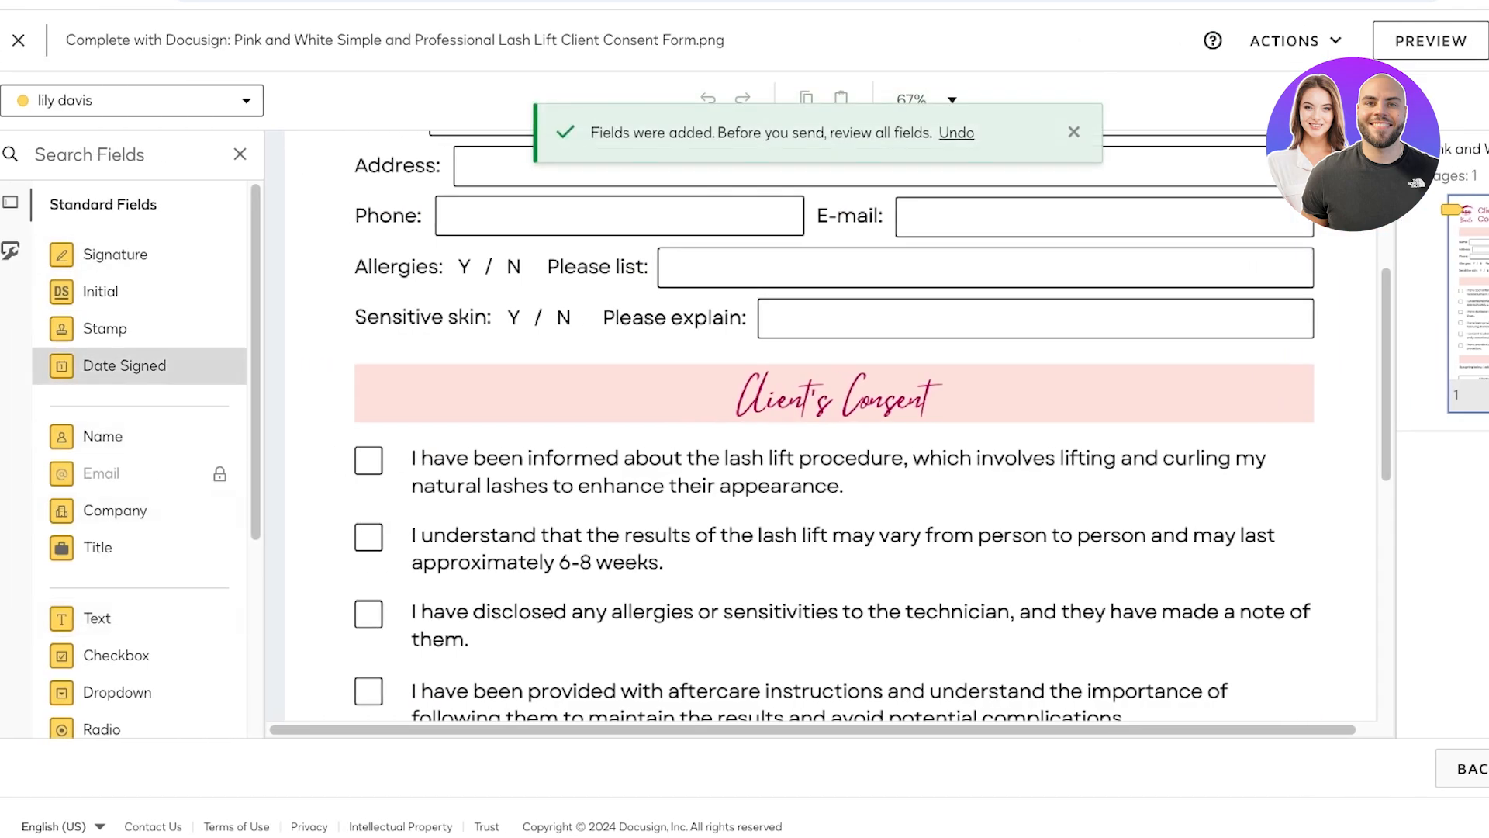
scroll(140, 326, down, 4)
scroll(830, 426, down, 6)
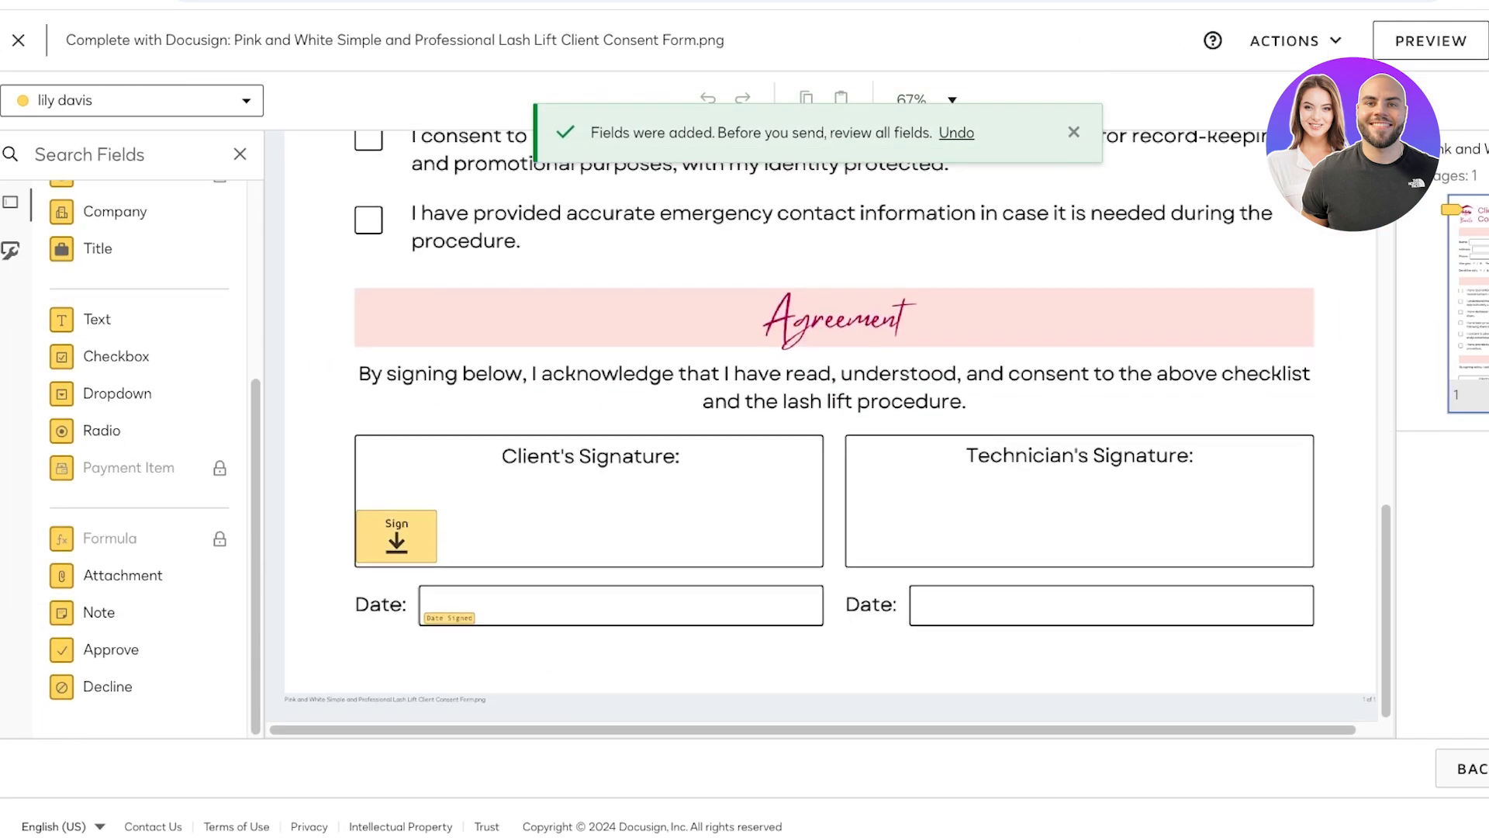
scroll(124, 364, up, 4)
mouse_move(117, 254)
mouse_down()
mouse_move(622, 428)
mouse_move(1007, 528)
mouse_move(1080, 510)
mouse_up()
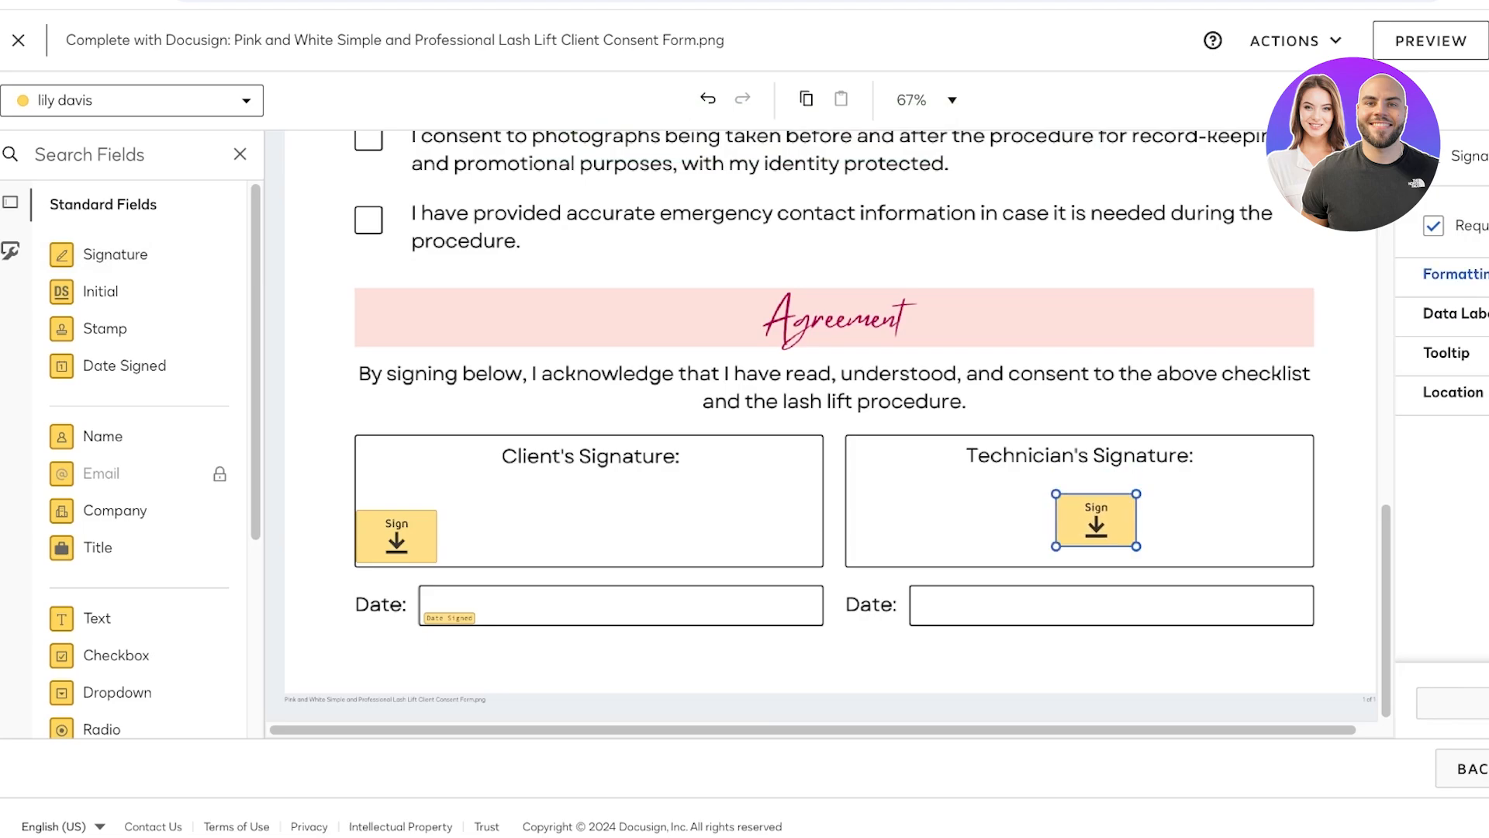
key(Escape)
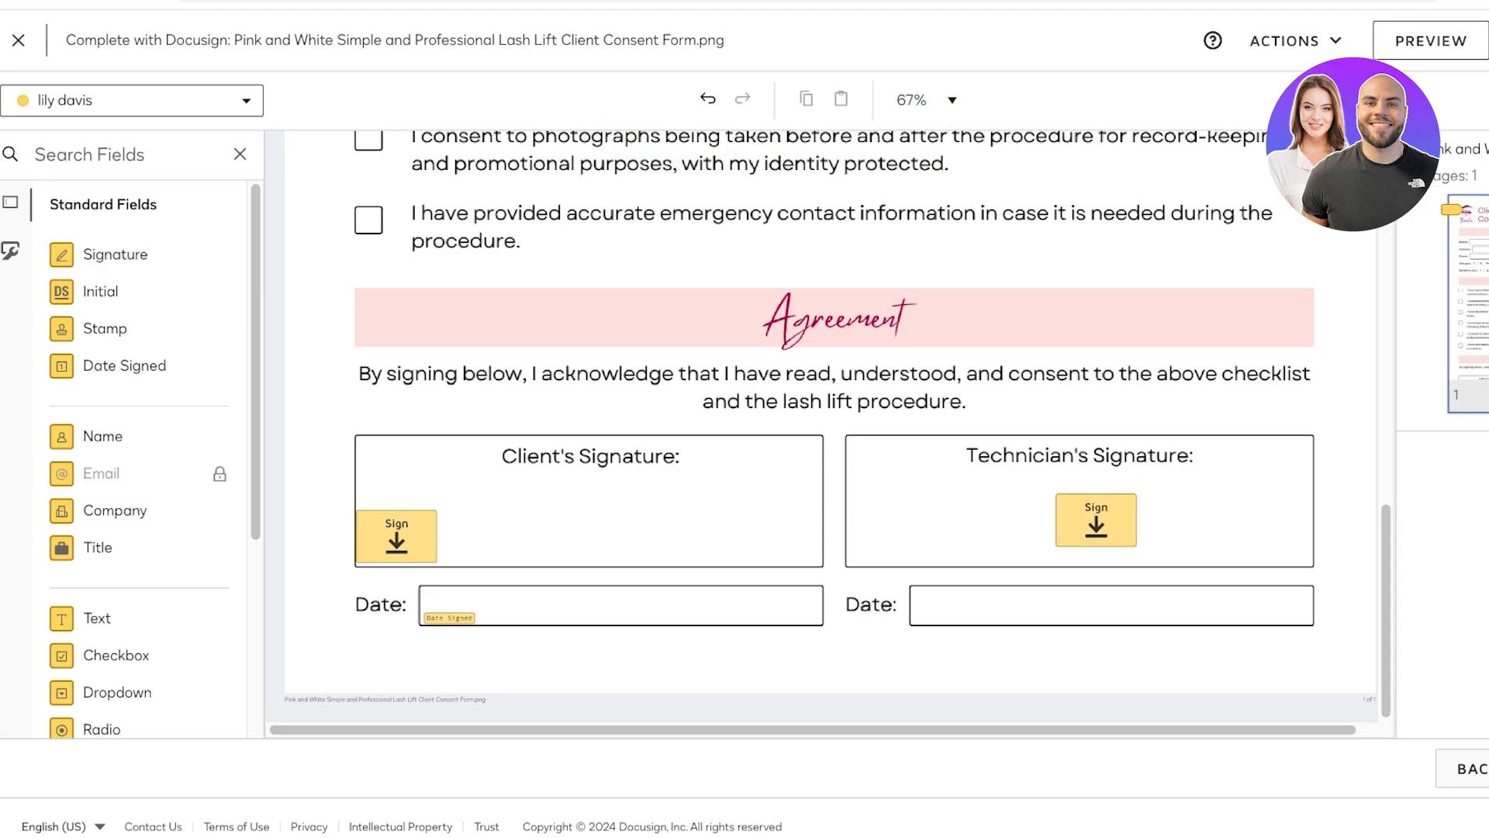
click(1095, 520)
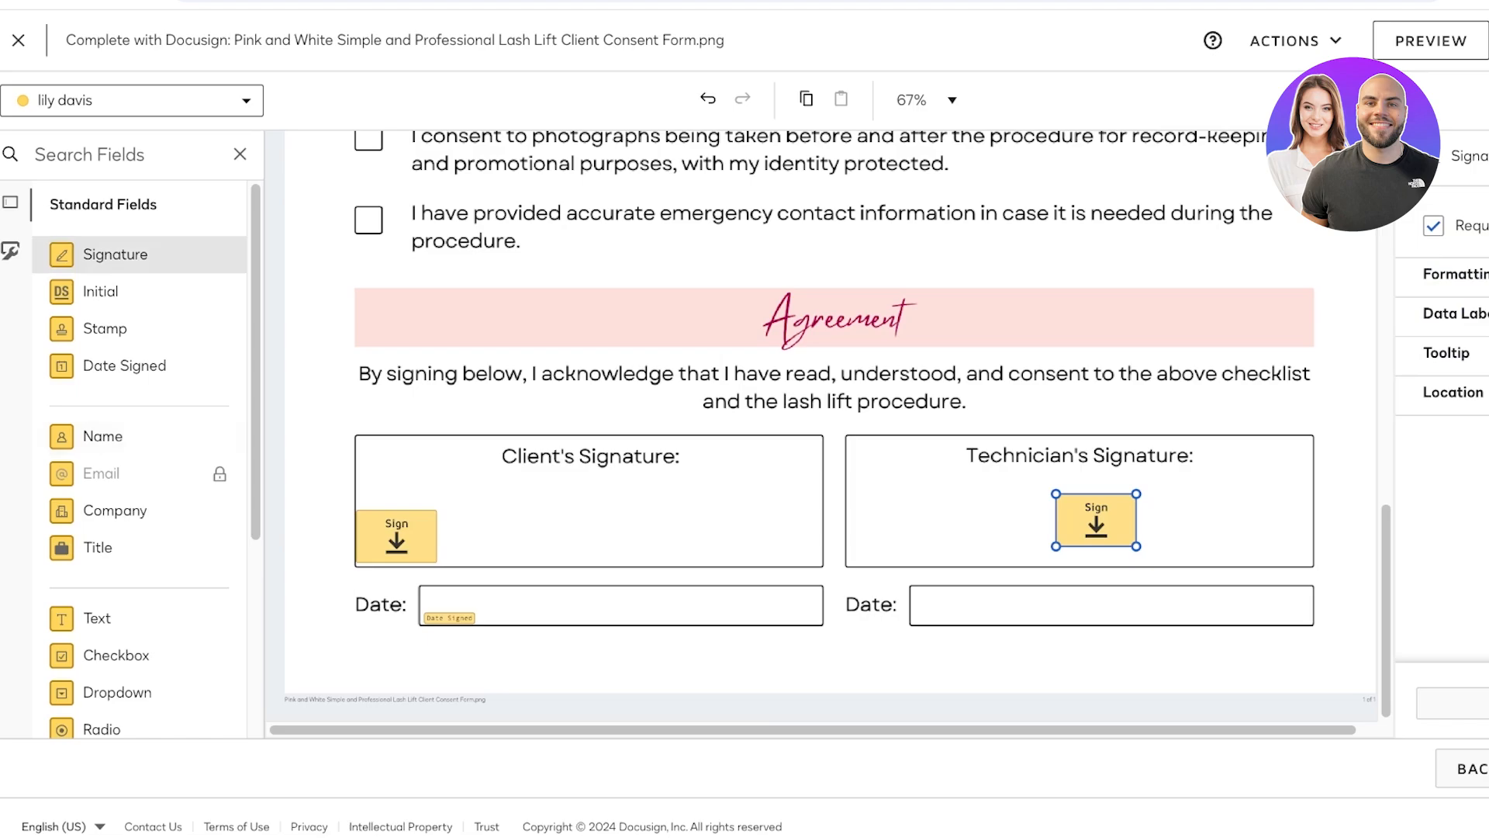
- Centre a signature field in the Client's Signature box and delete the auto-placed one
mouse_move(114, 254)
mouse_down()
mouse_move(494, 444)
mouse_move(552, 535)
mouse_move(601, 521)
mouse_up()
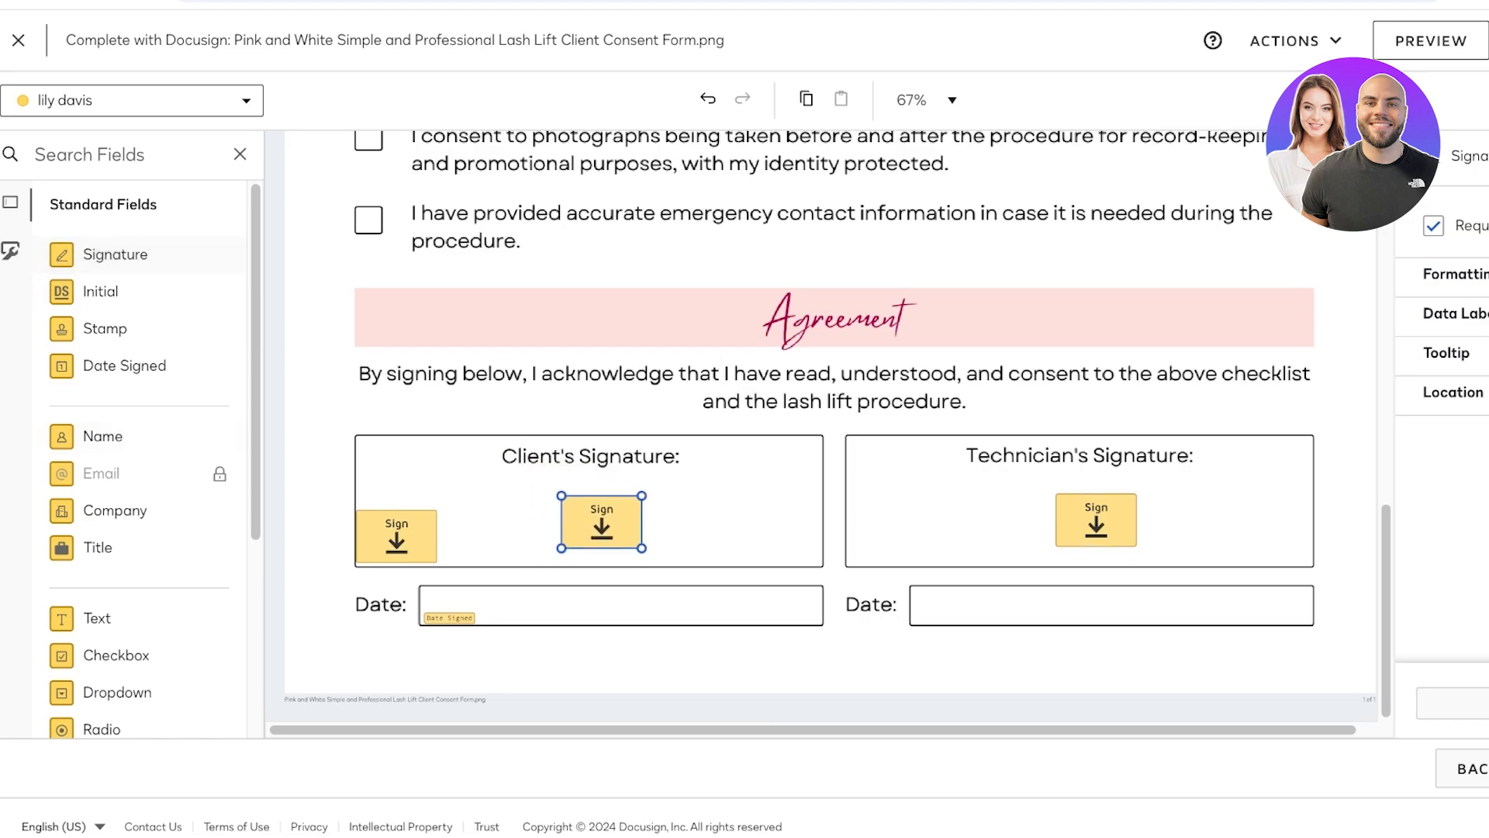
click(396, 535)
key(Delete)
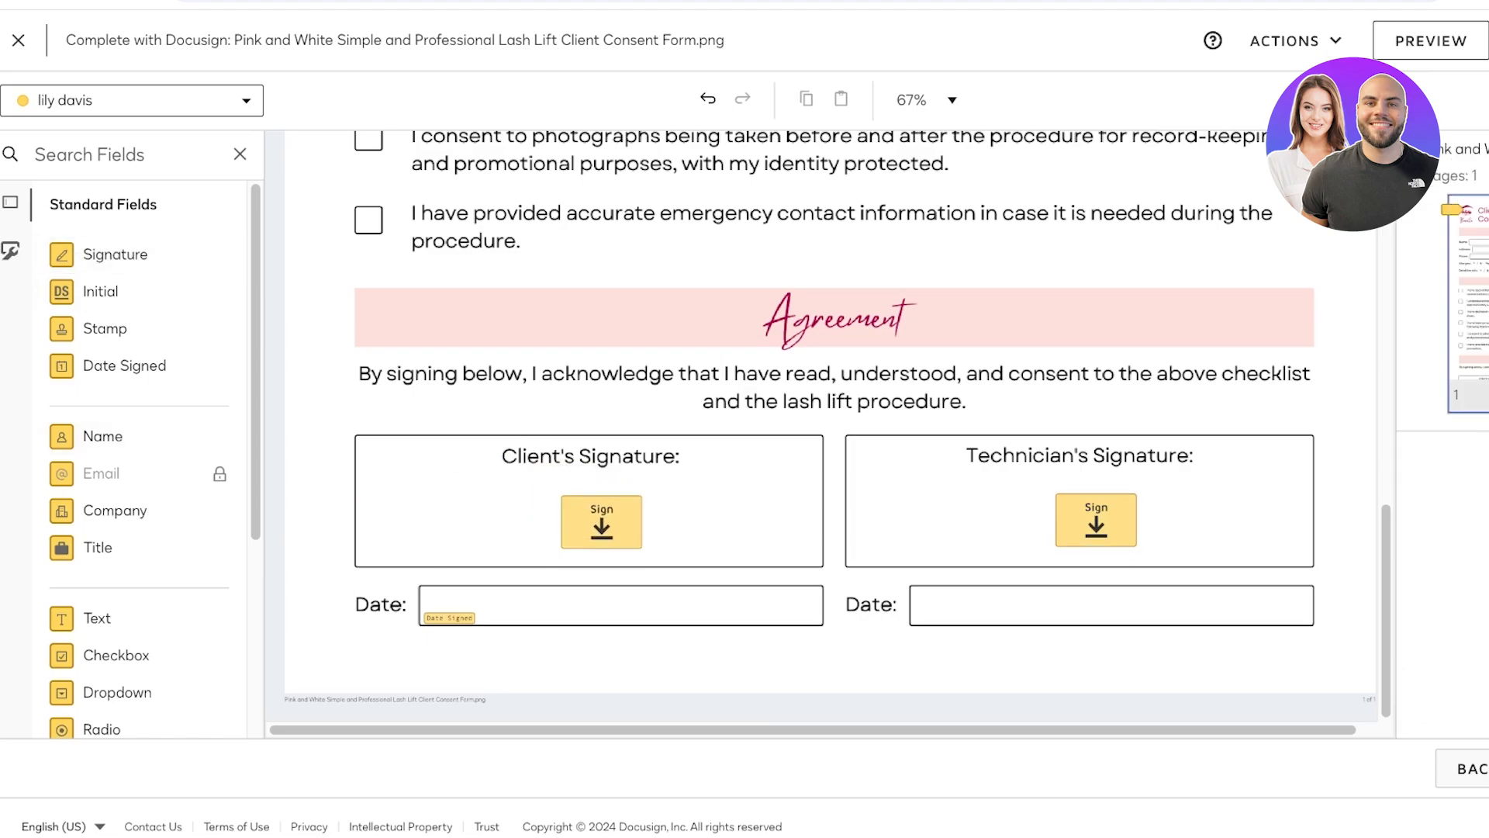
- Place a full-name field on the form's Name box
scroll(830, 426, up, 15)
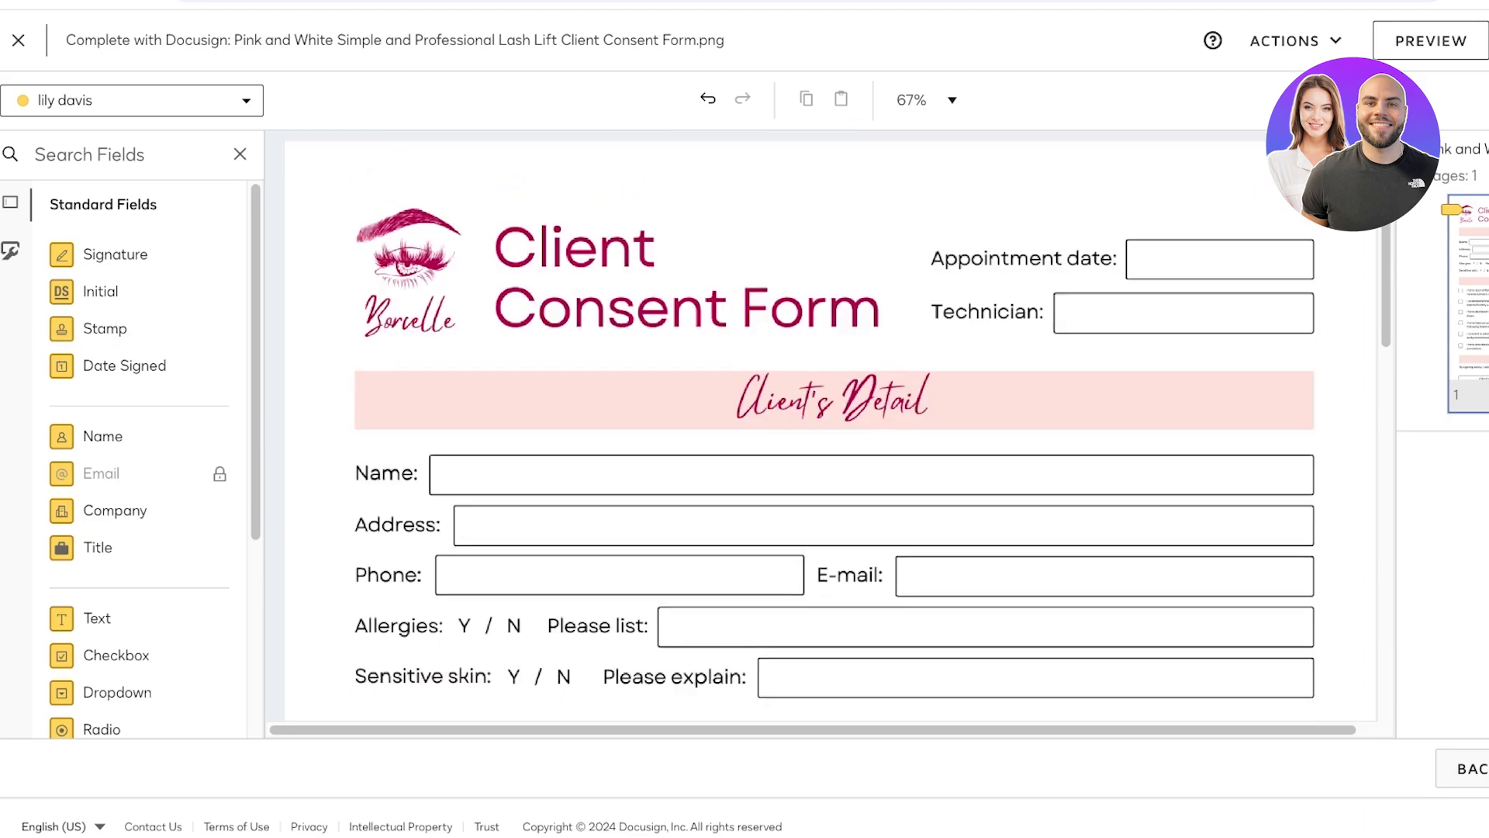
scroll(830, 427, down, 3)
scroll(829, 427, up, 3)
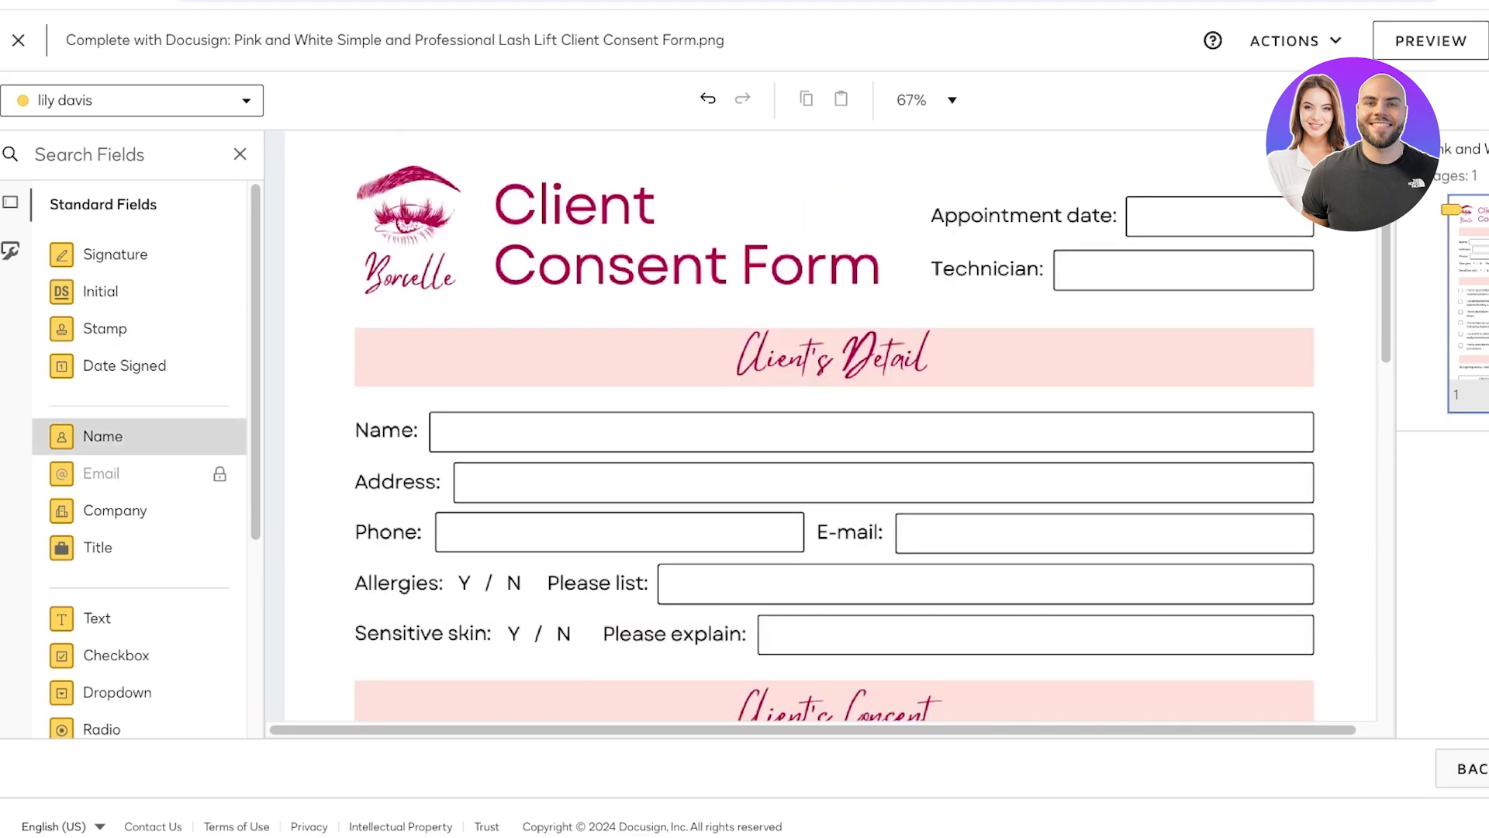
drag(197, 436, 576, 427)
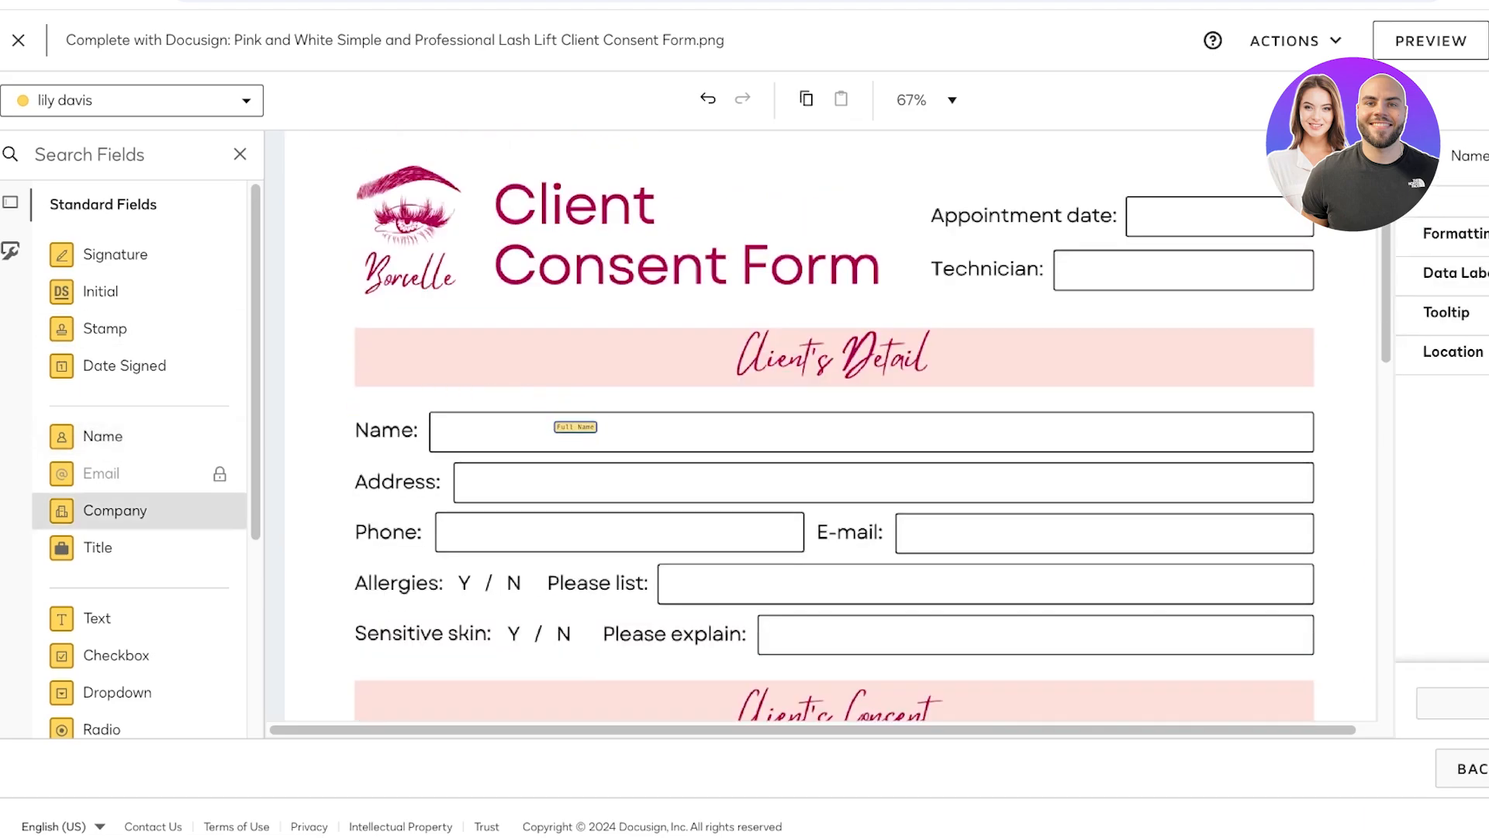
- Add text fields to the Address, Phone, E-mail and Please list boxes
scroll(116, 466, down, 3)
scroll(140, 465, up, 1)
drag(97, 418, 613, 484)
drag(194, 427, 674, 532)
drag(97, 419, 1009, 537)
drag(97, 419, 842, 638)
- Send the consent form envelope to the recipient
scroll(842, 638, down, 8)
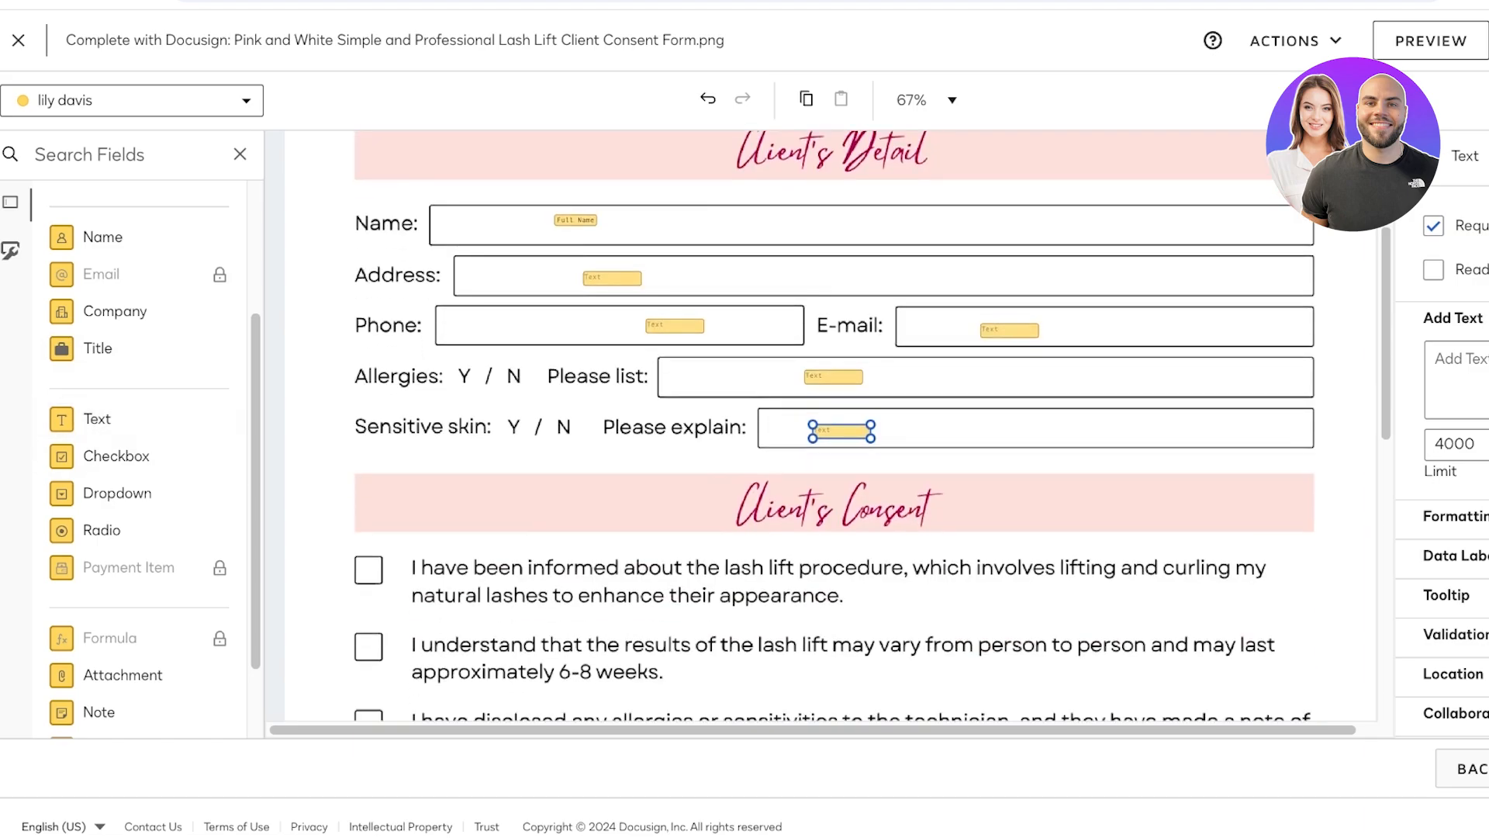
scroll(834, 427, down, 3)
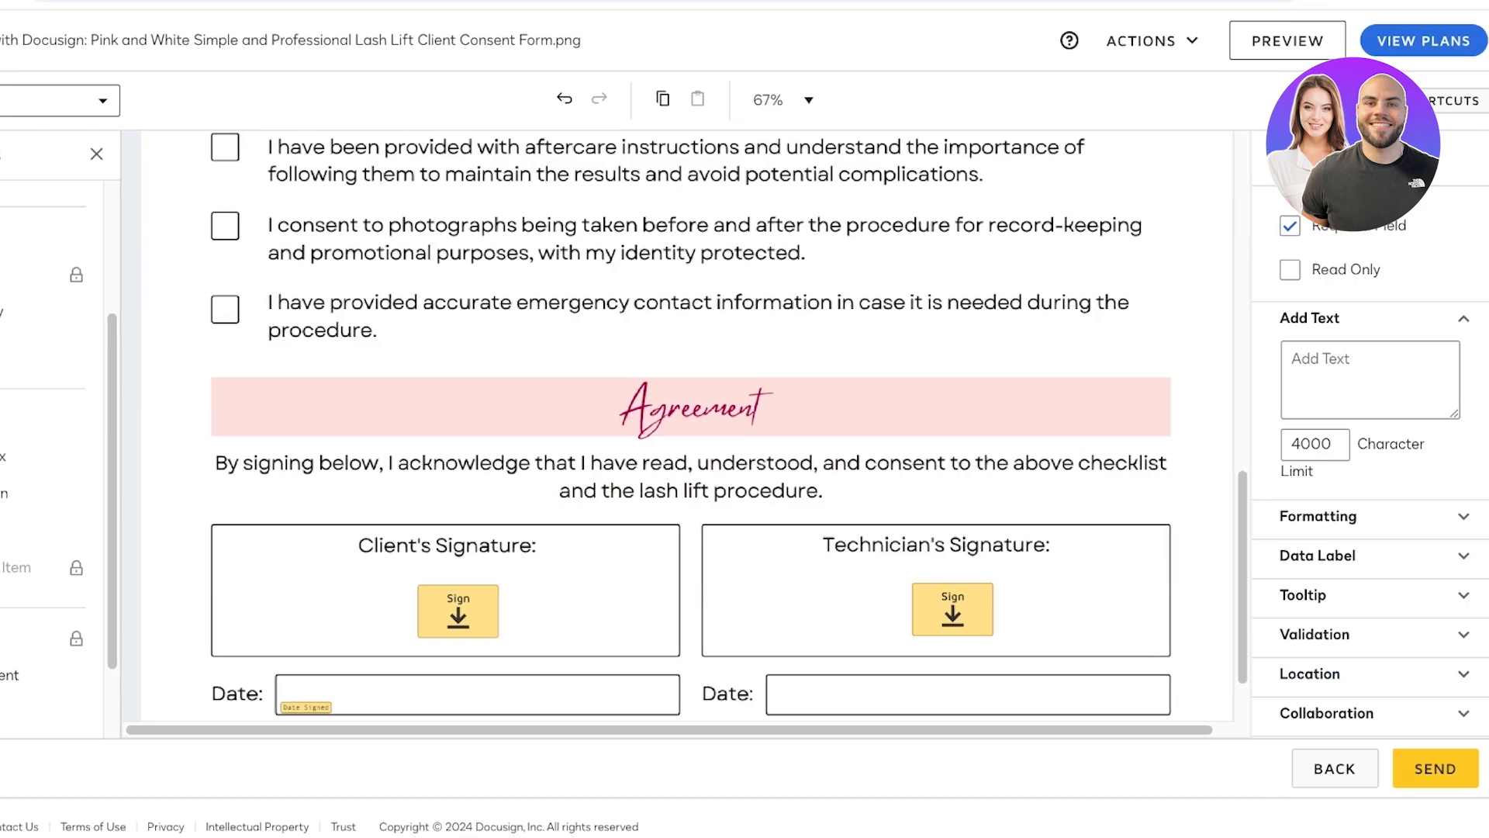
click(1434, 768)
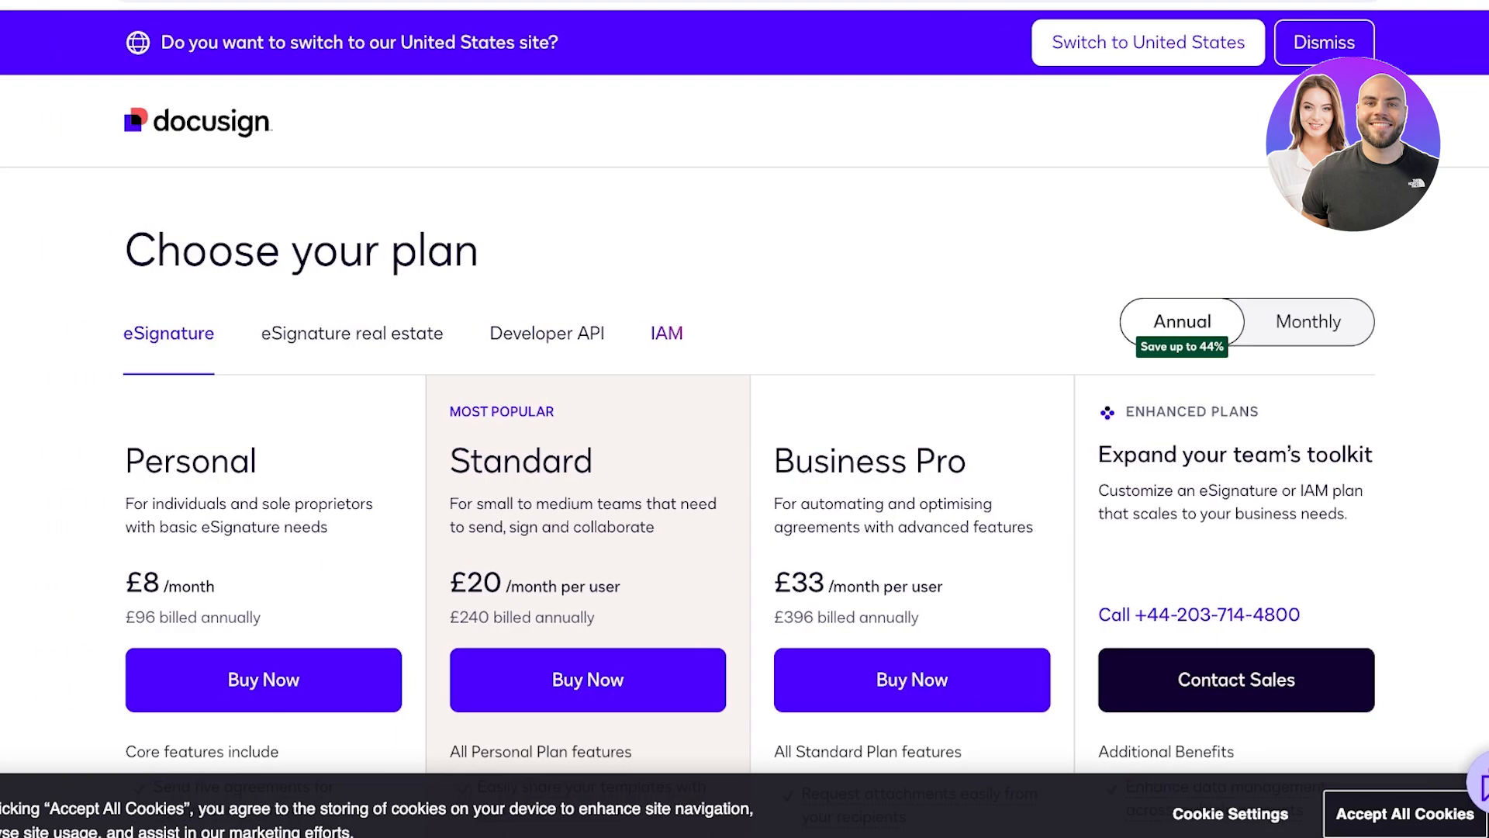
- Switch pricing to monthly billing and review the Personal £12, Standard £34 and Business Pro £54 plans
click(1308, 322)
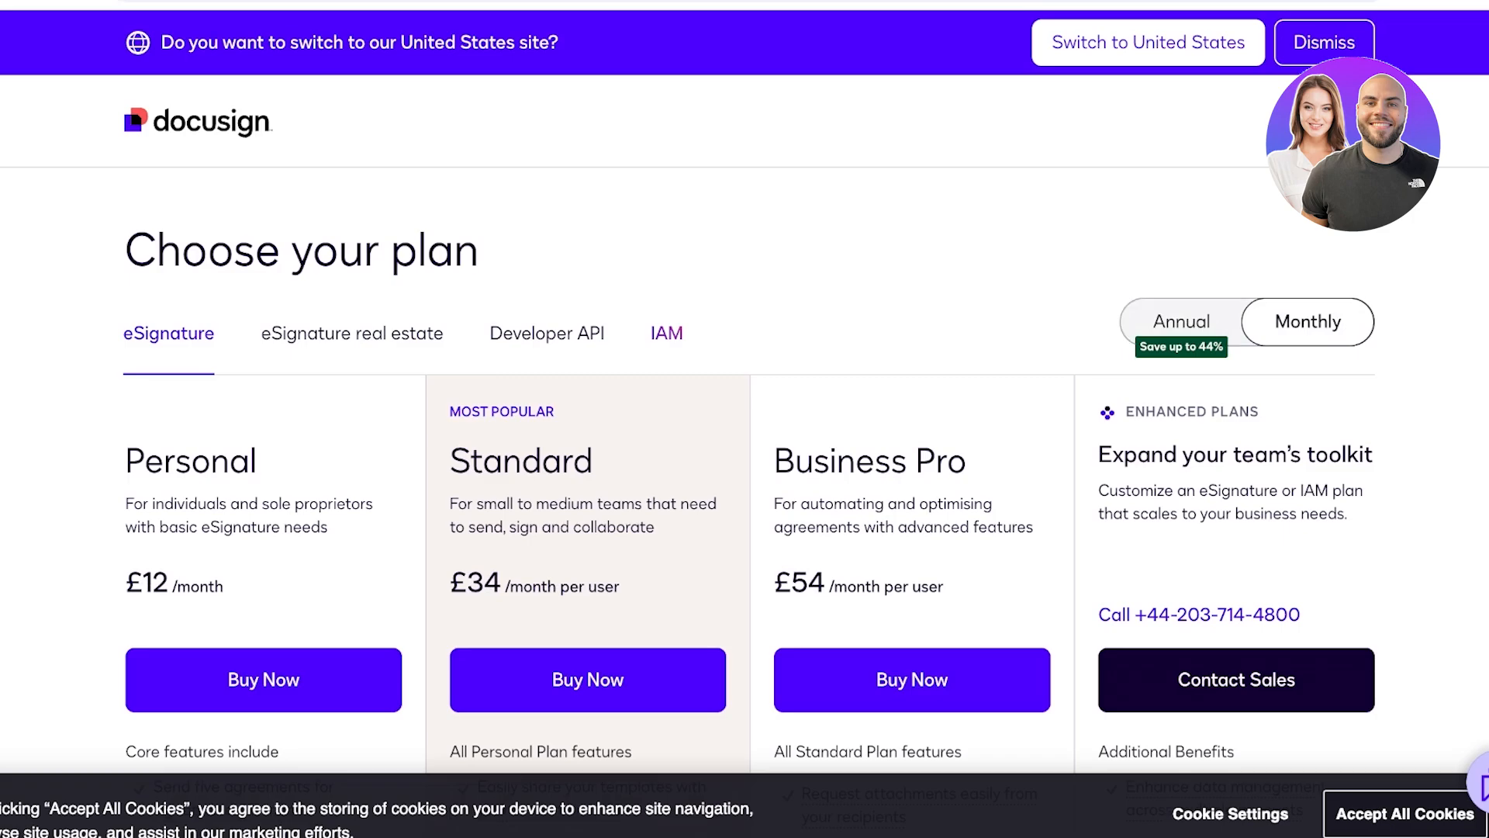
scroll(745, 419, down, 3)
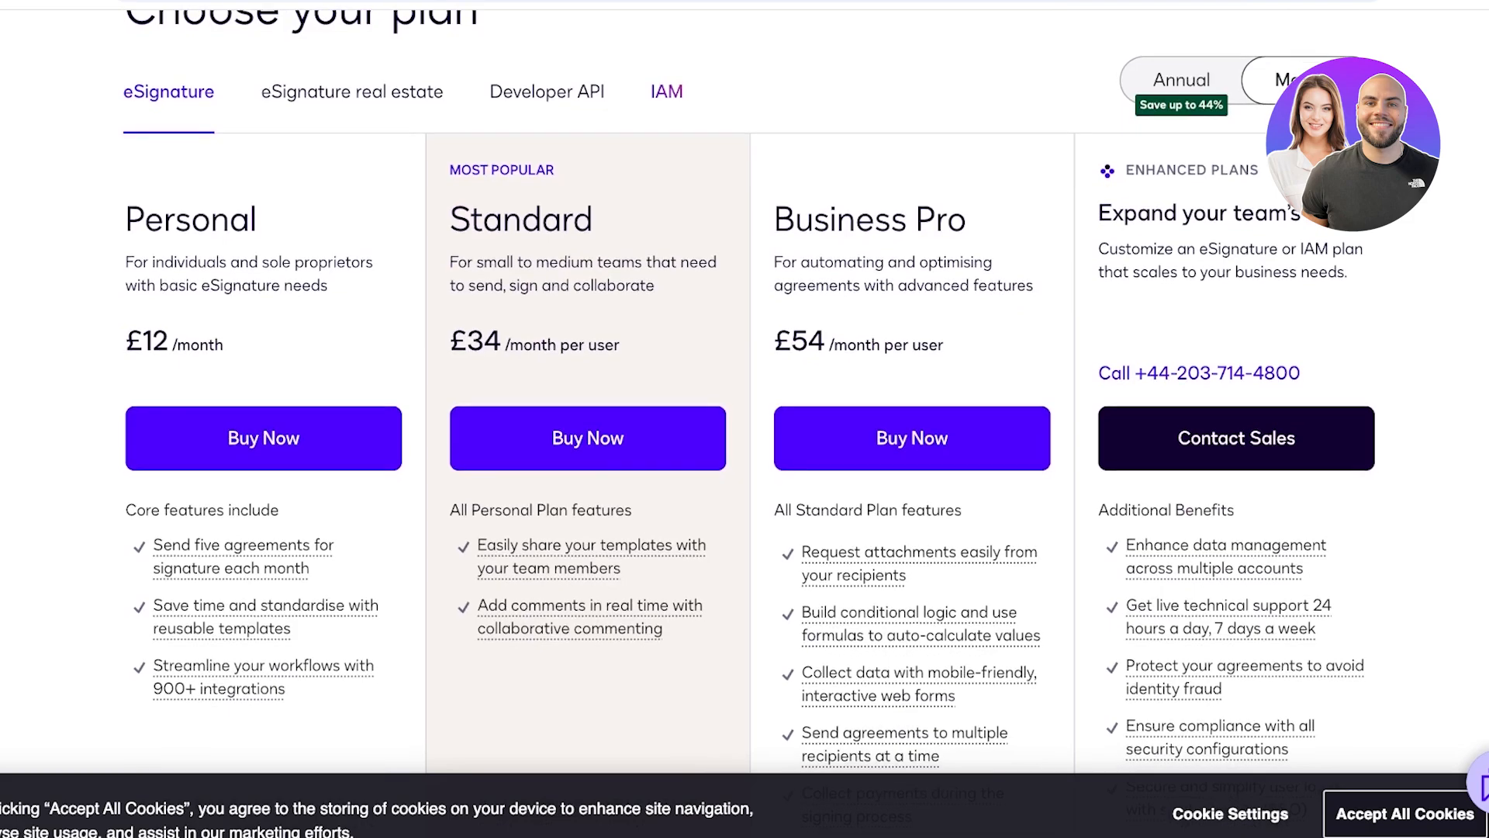
scroll(745, 419, down, 4)
scroll(744, 419, up, 5)
scroll(745, 419, down, 3)
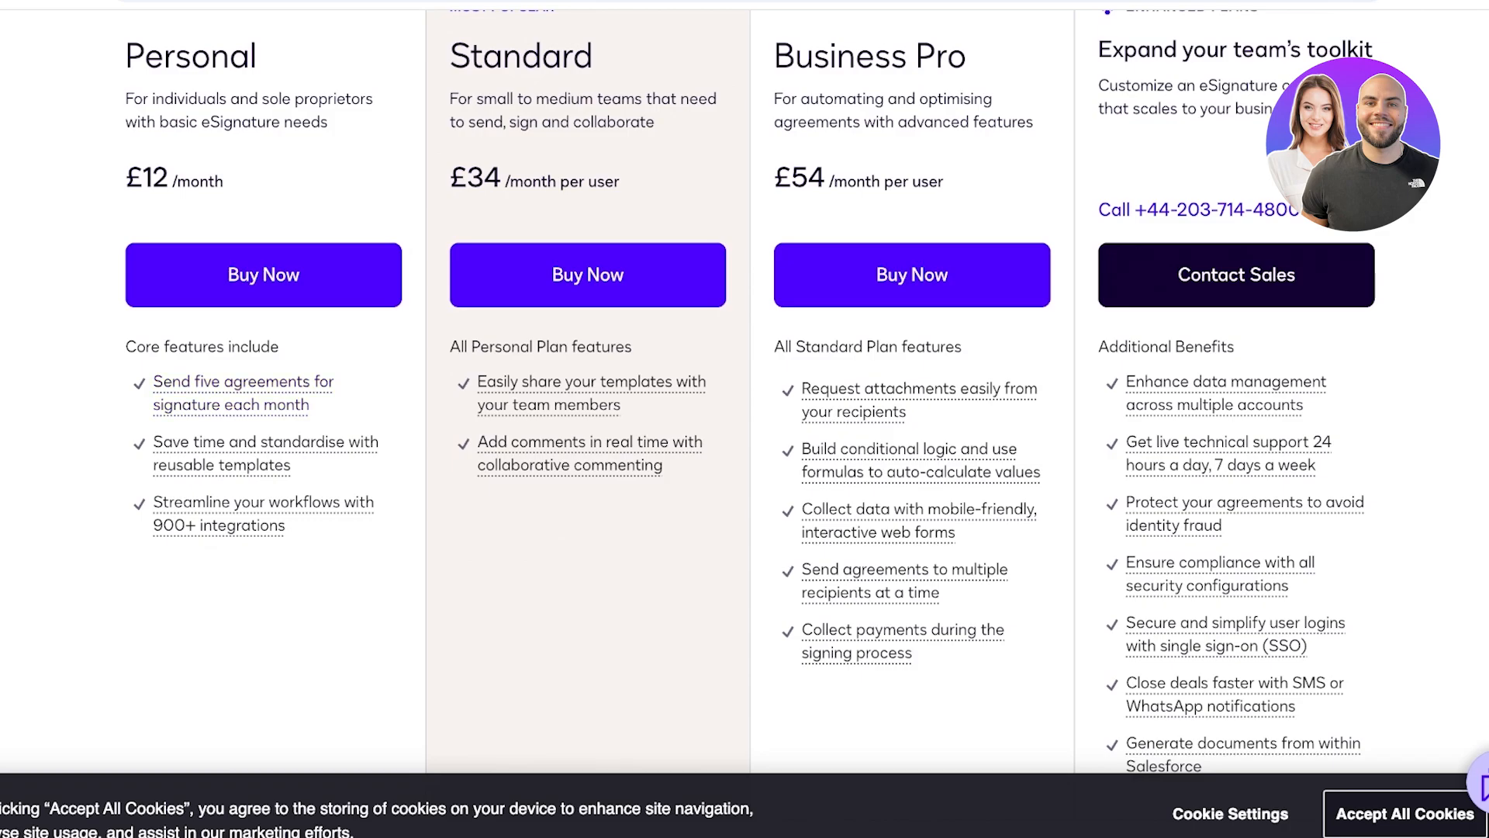
scroll(744, 388, up, 1)
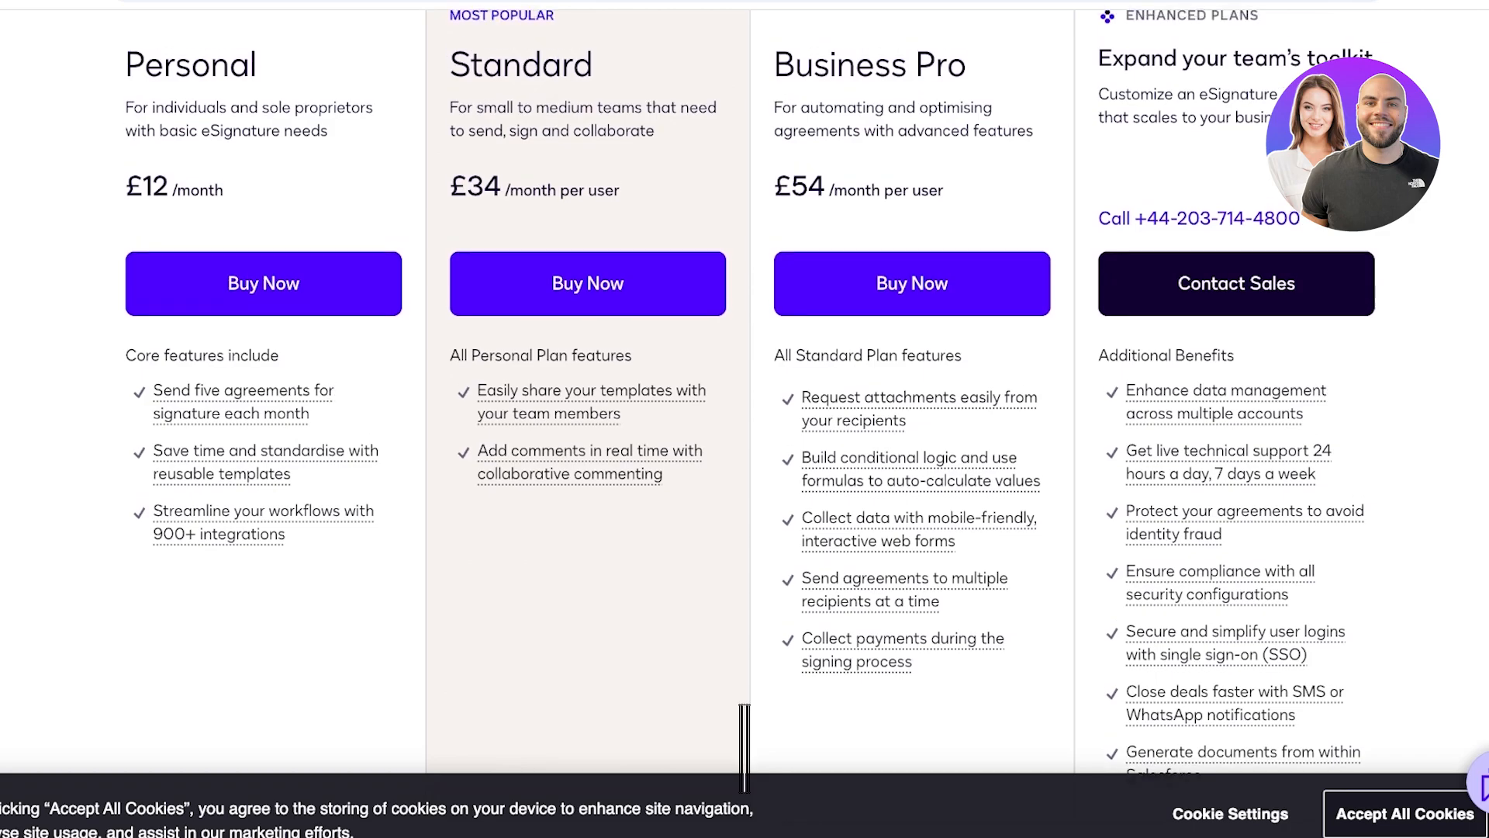
scroll(745, 419, up, 4)
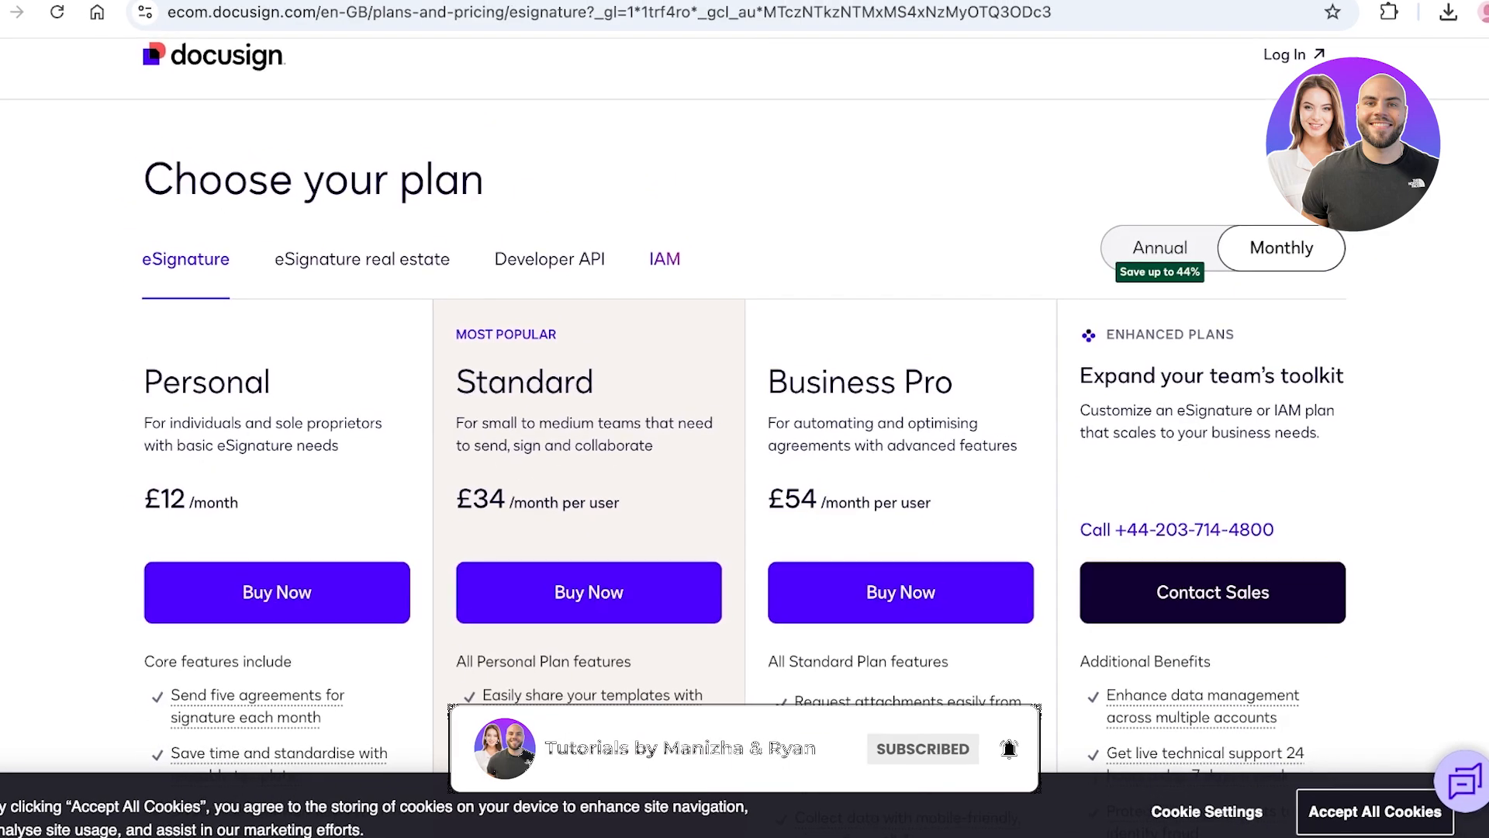